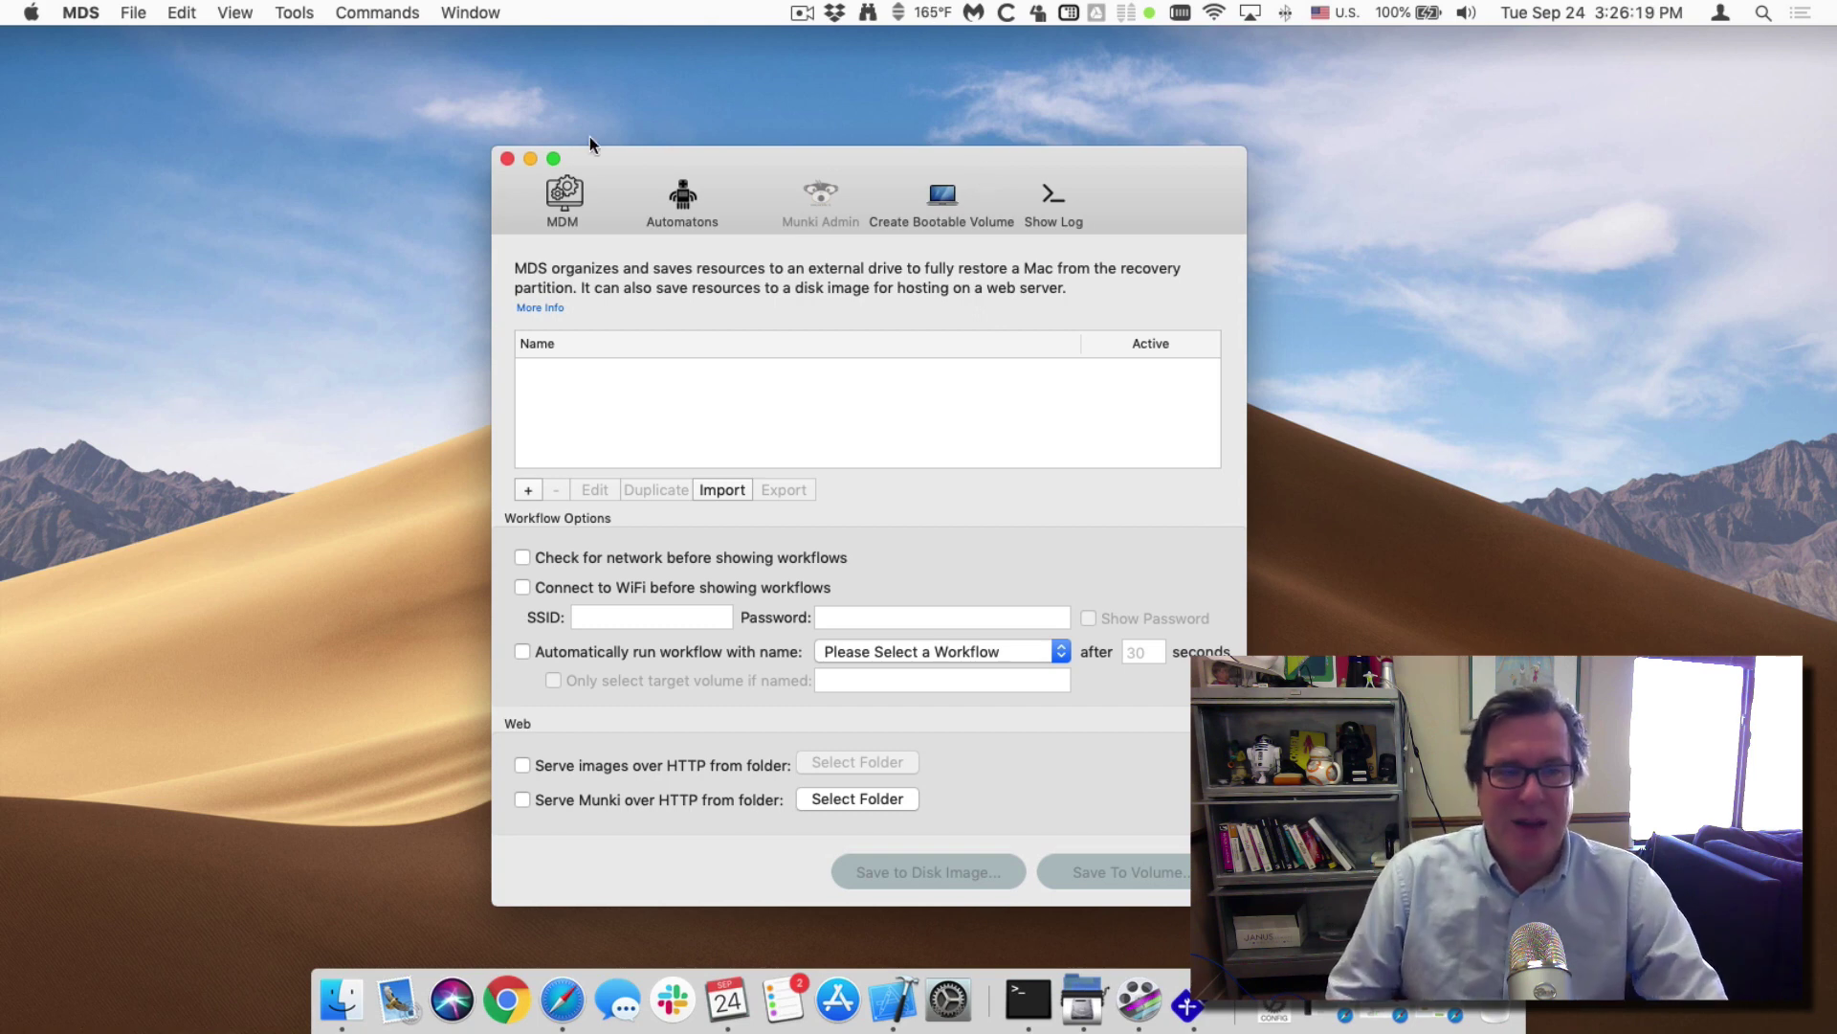
# Try starting the MDM service and dismiss the missing SSL certificate warning.
pyautogui.click(575, 204)
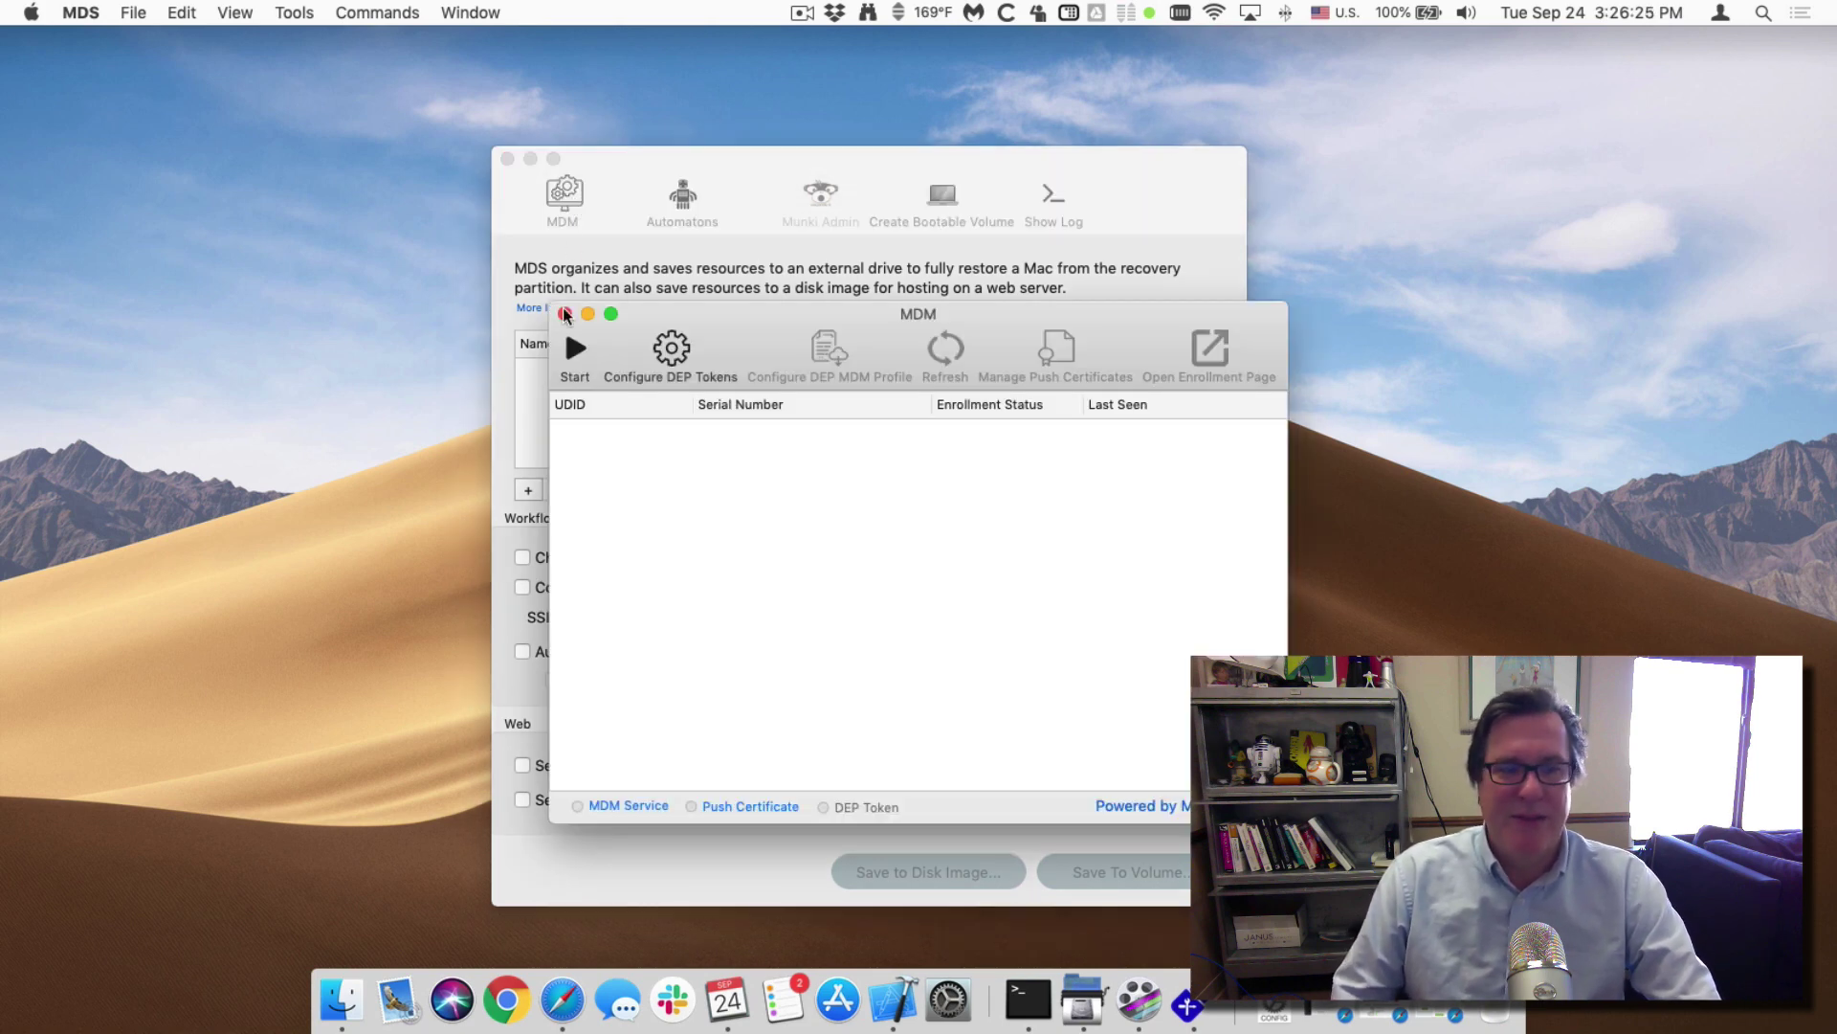
pyautogui.click(574, 350)
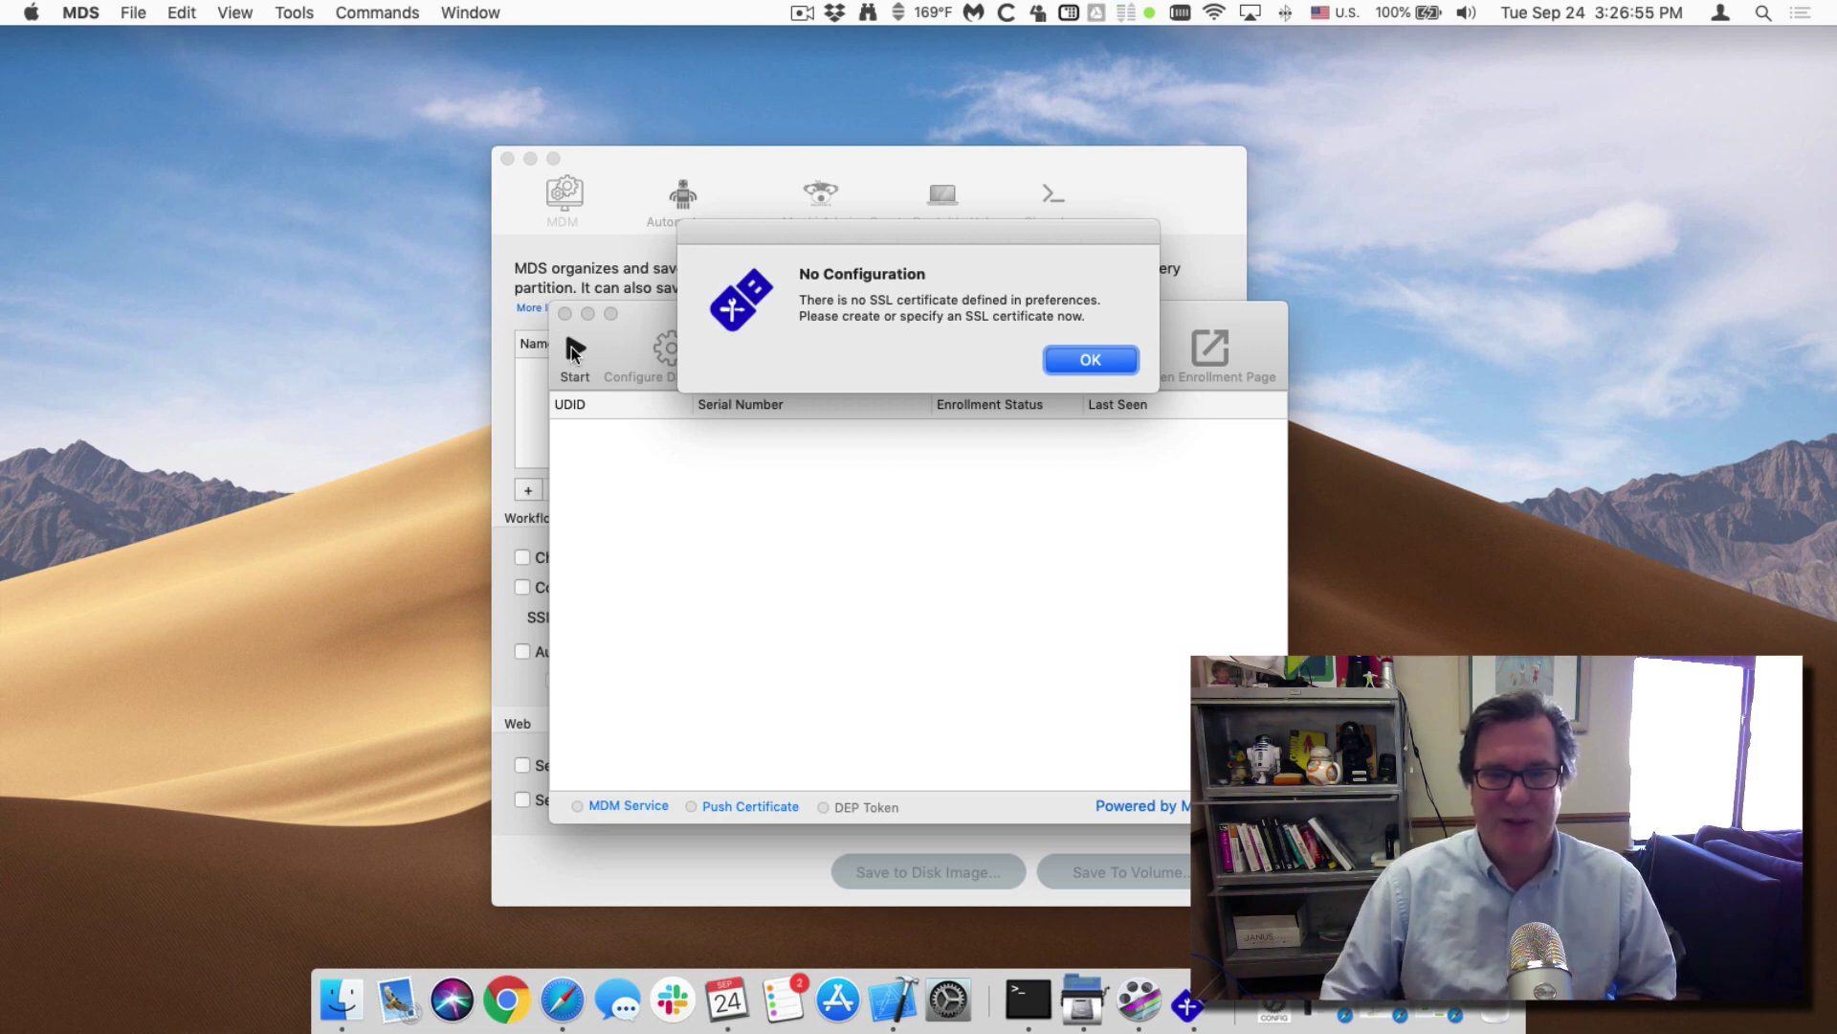
pyautogui.click(1079, 361)
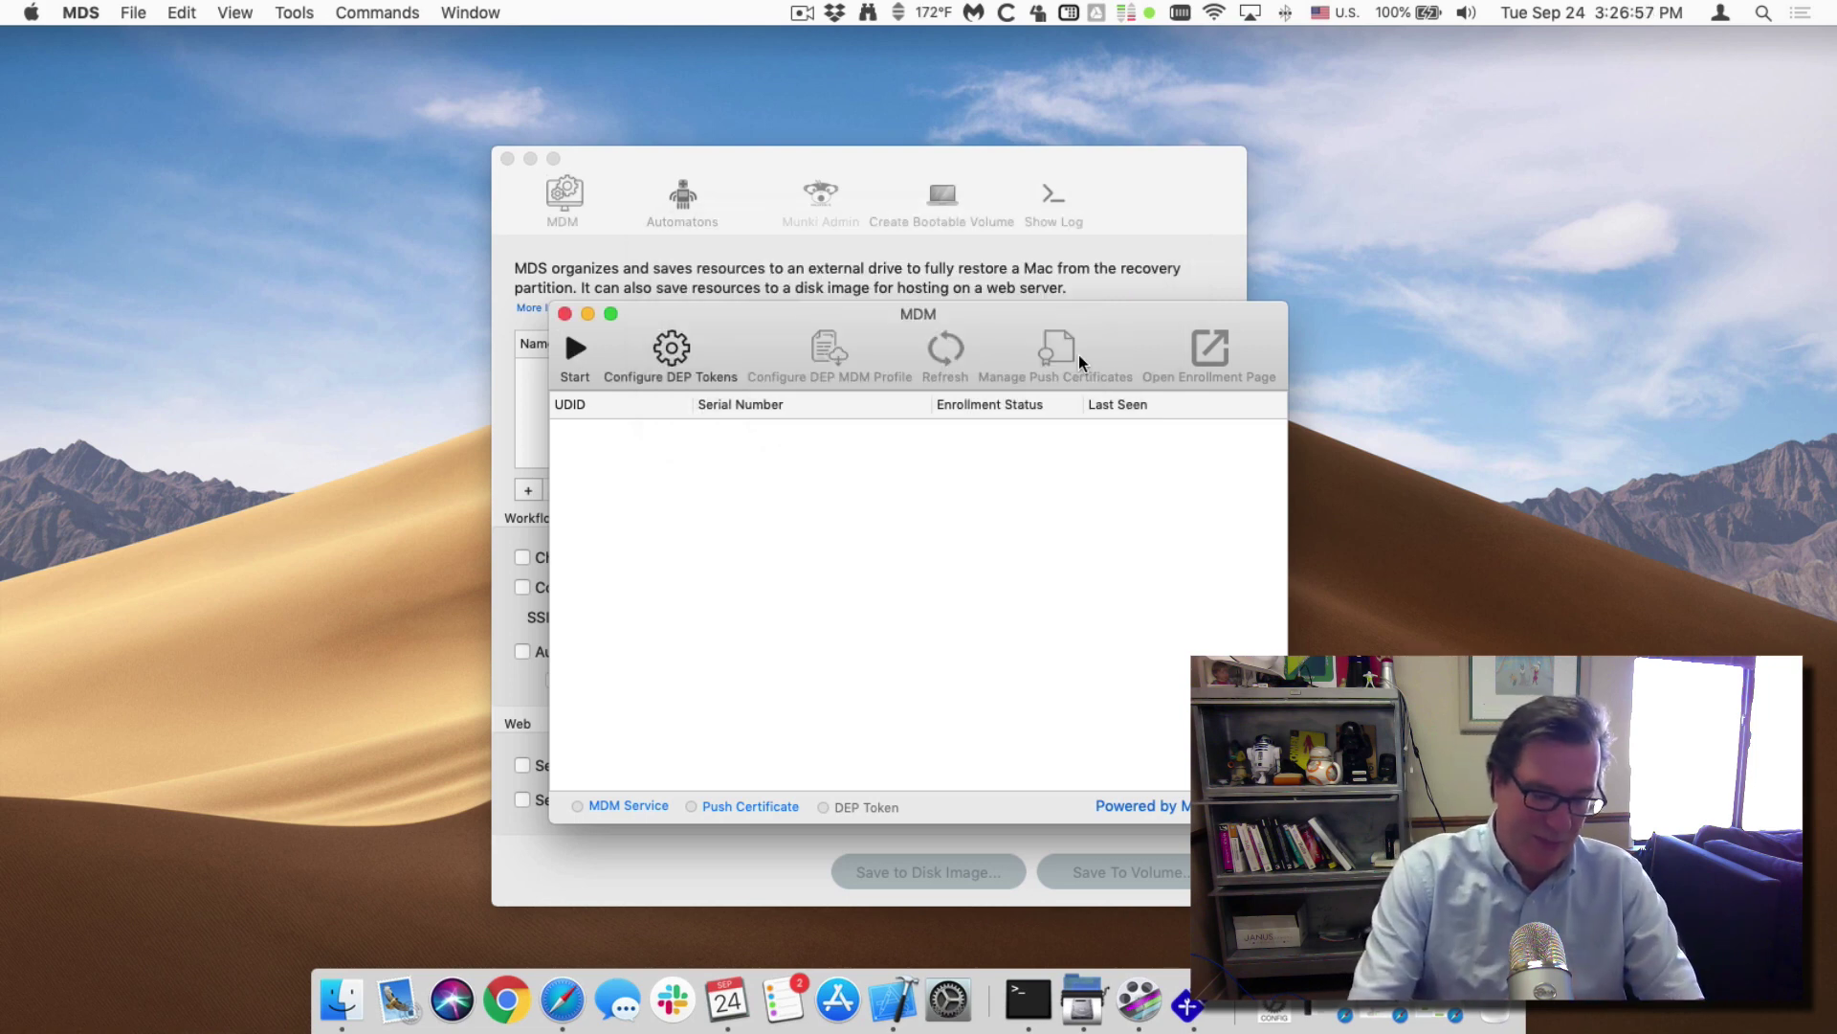
# Create a self-signed certificate for mdscentral.local, valid 1825 days, and begin saving it.
pyautogui.press('super+comma')
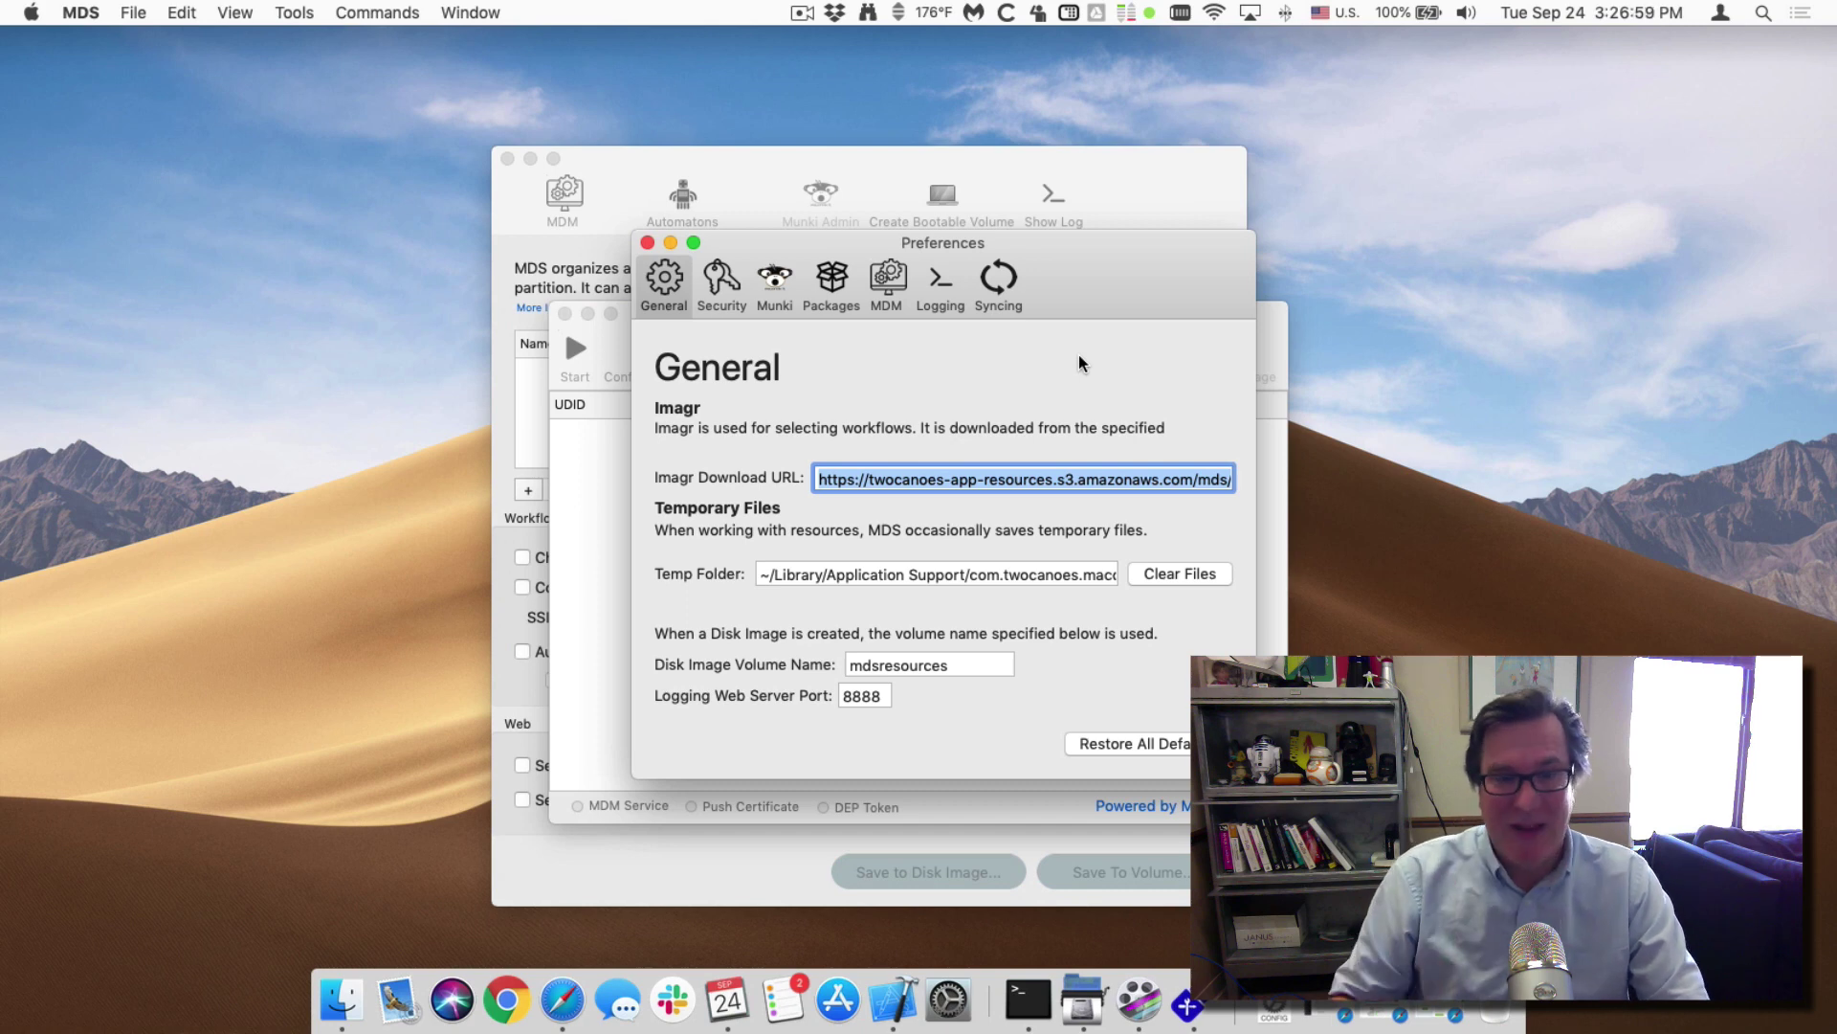
pyautogui.click(721, 285)
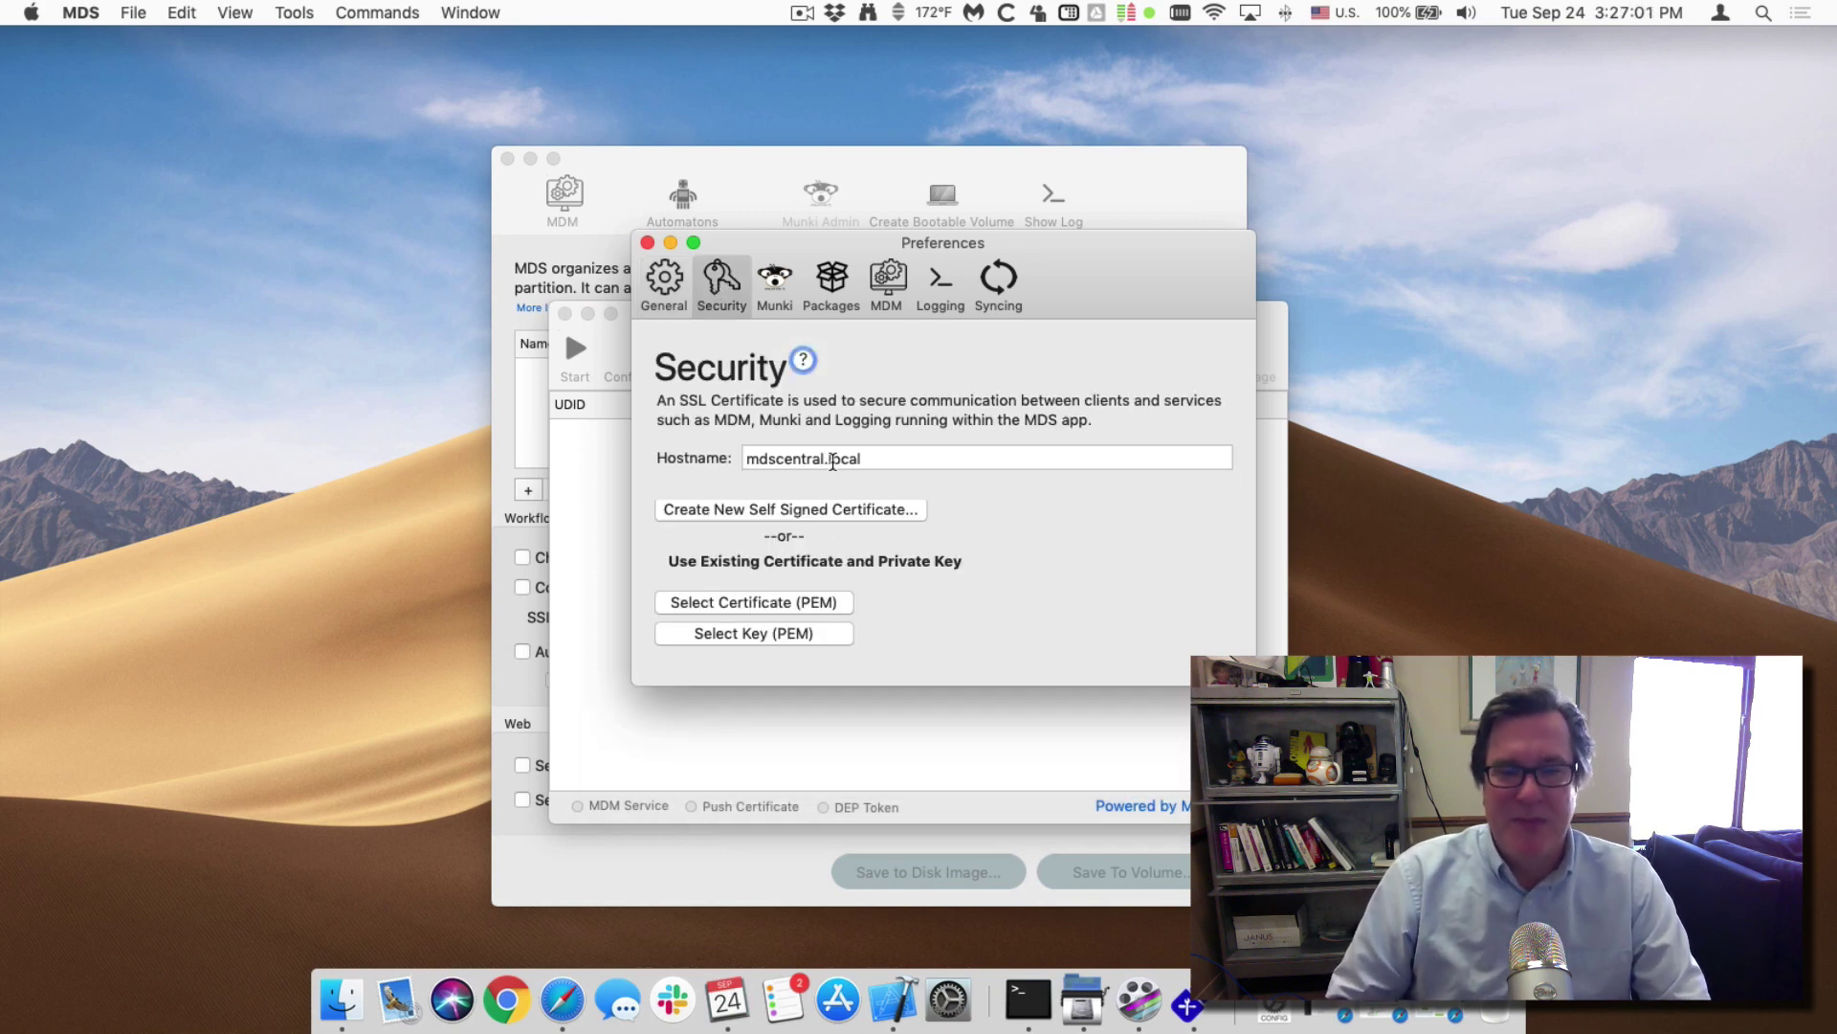
pyautogui.click(755, 510)
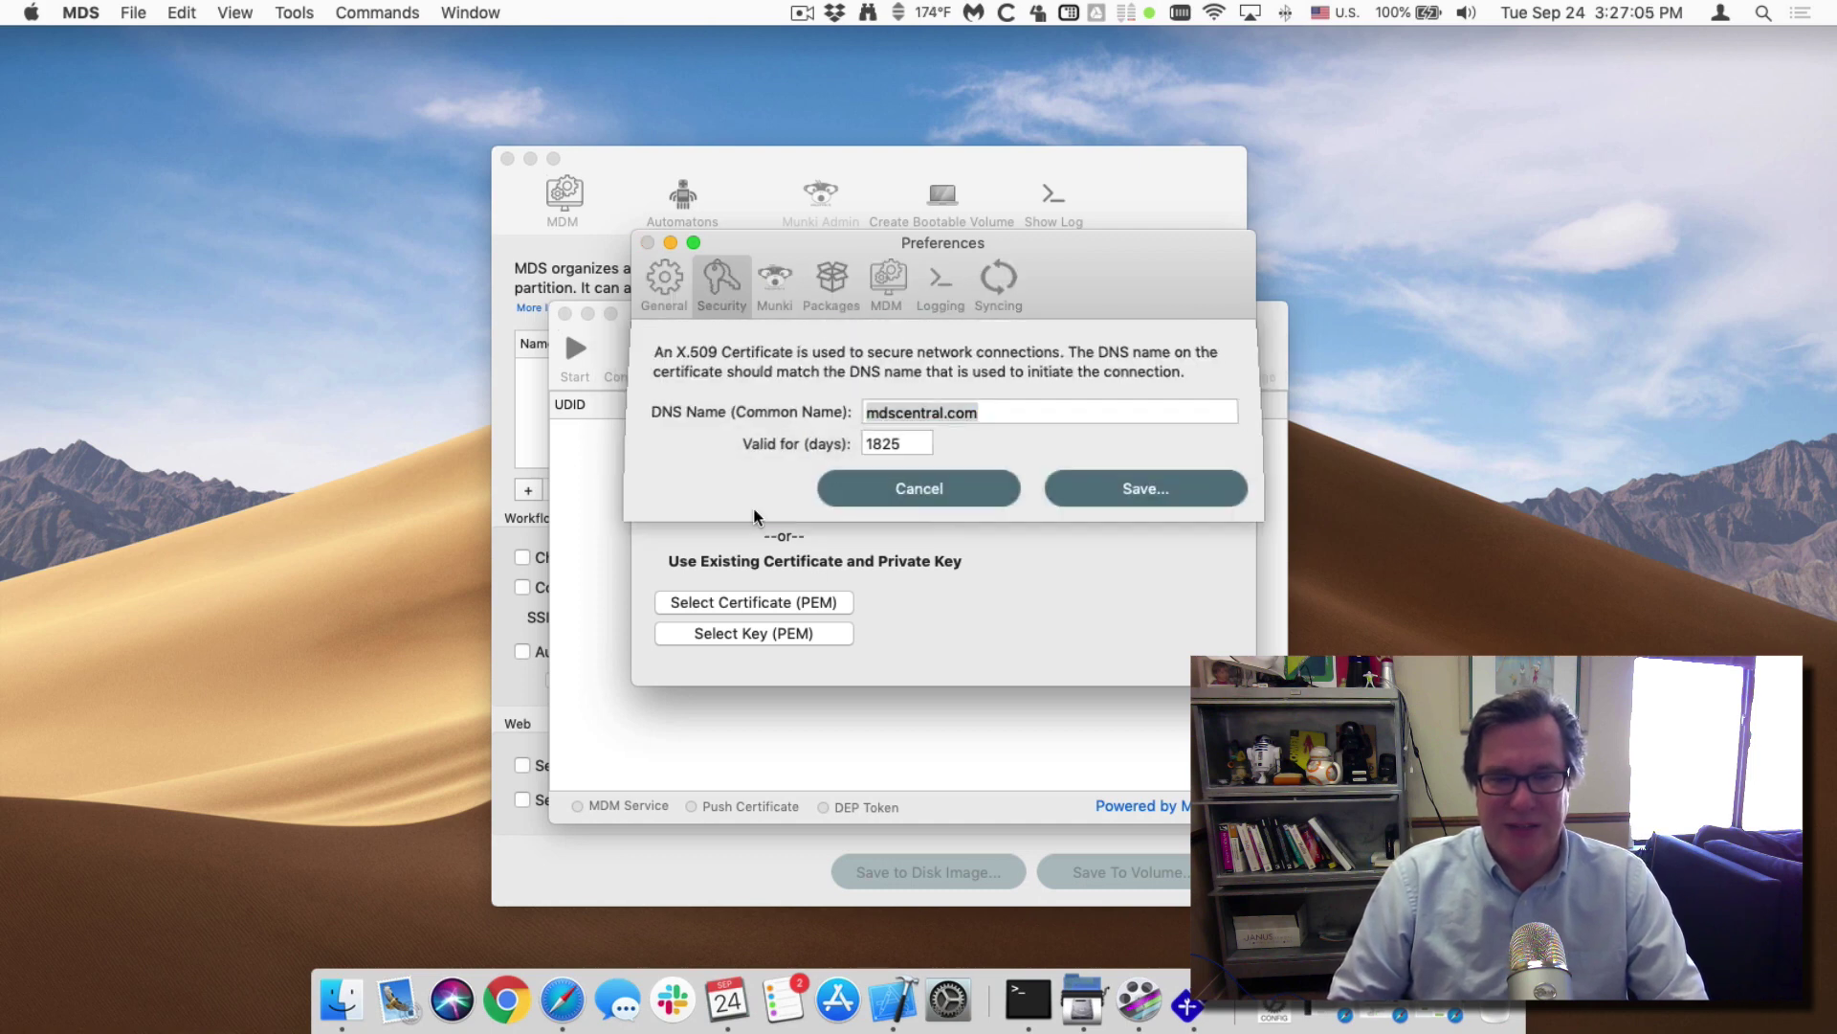
pyautogui.click(953, 412)
pyautogui.moveTo(953, 411); pyautogui.dragTo(1037, 412)
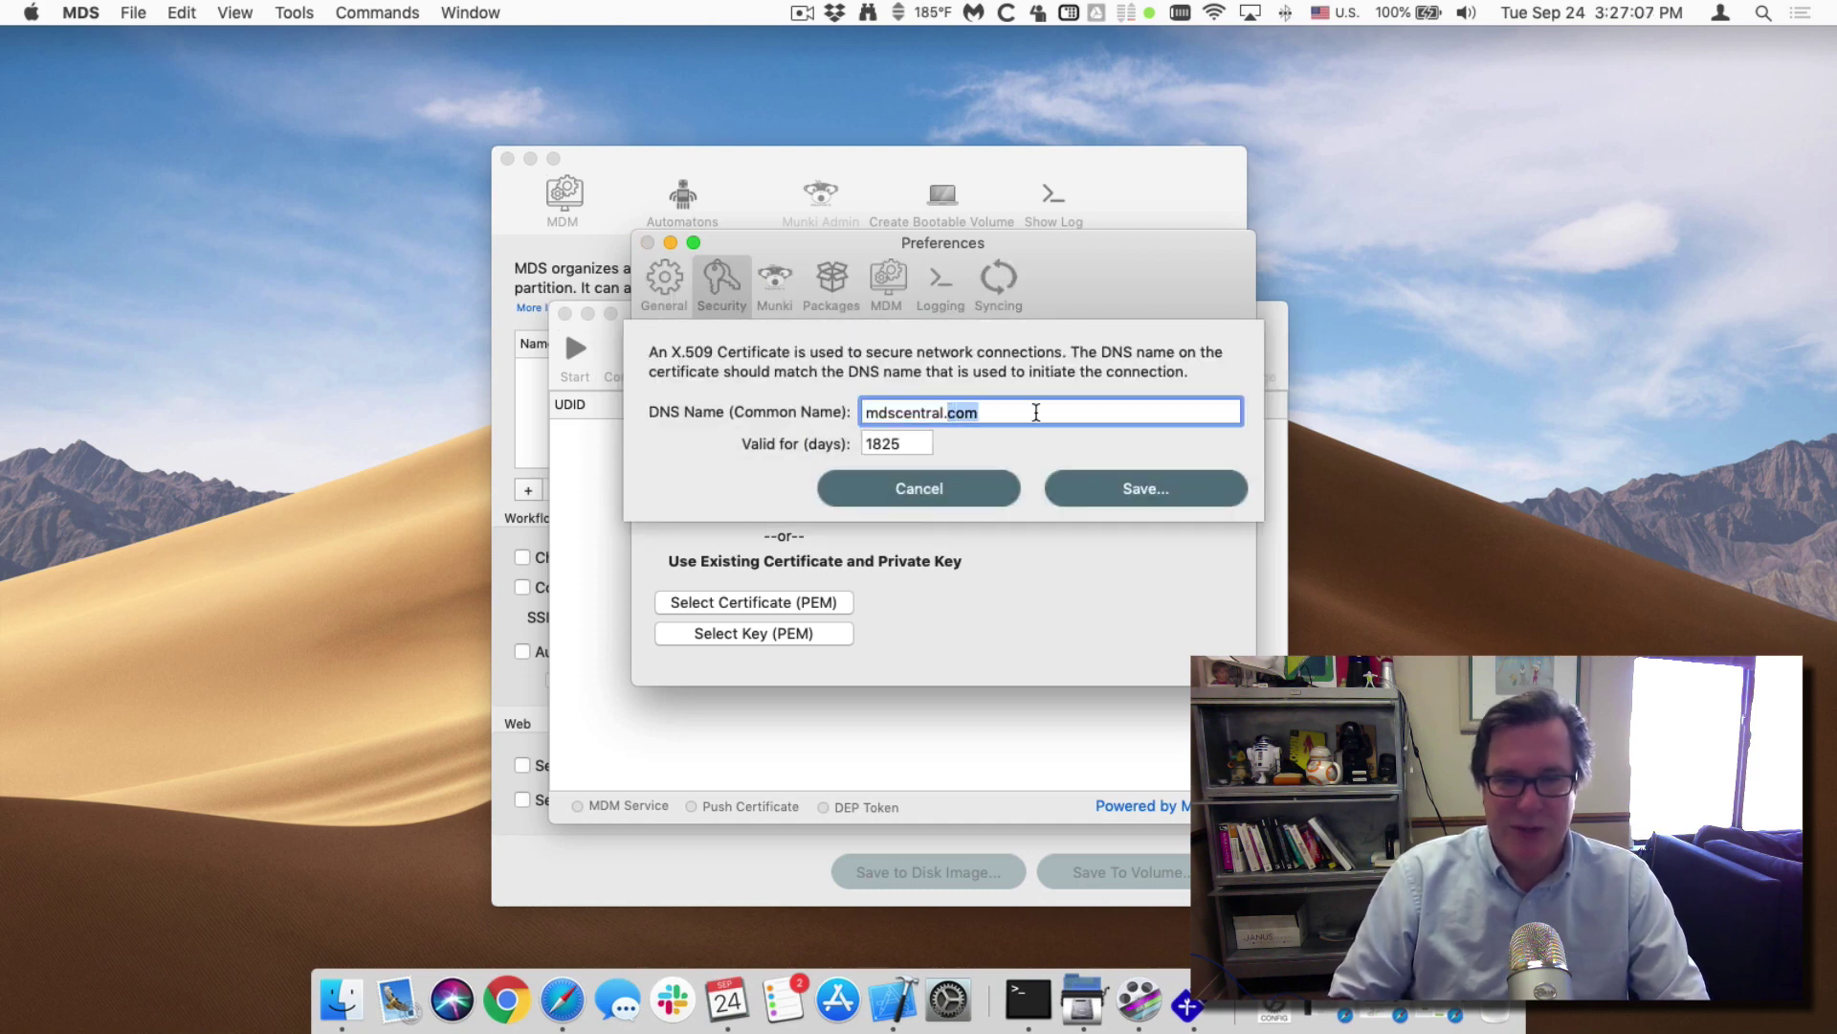
pyautogui.write('local')
pyautogui.press('Tab')
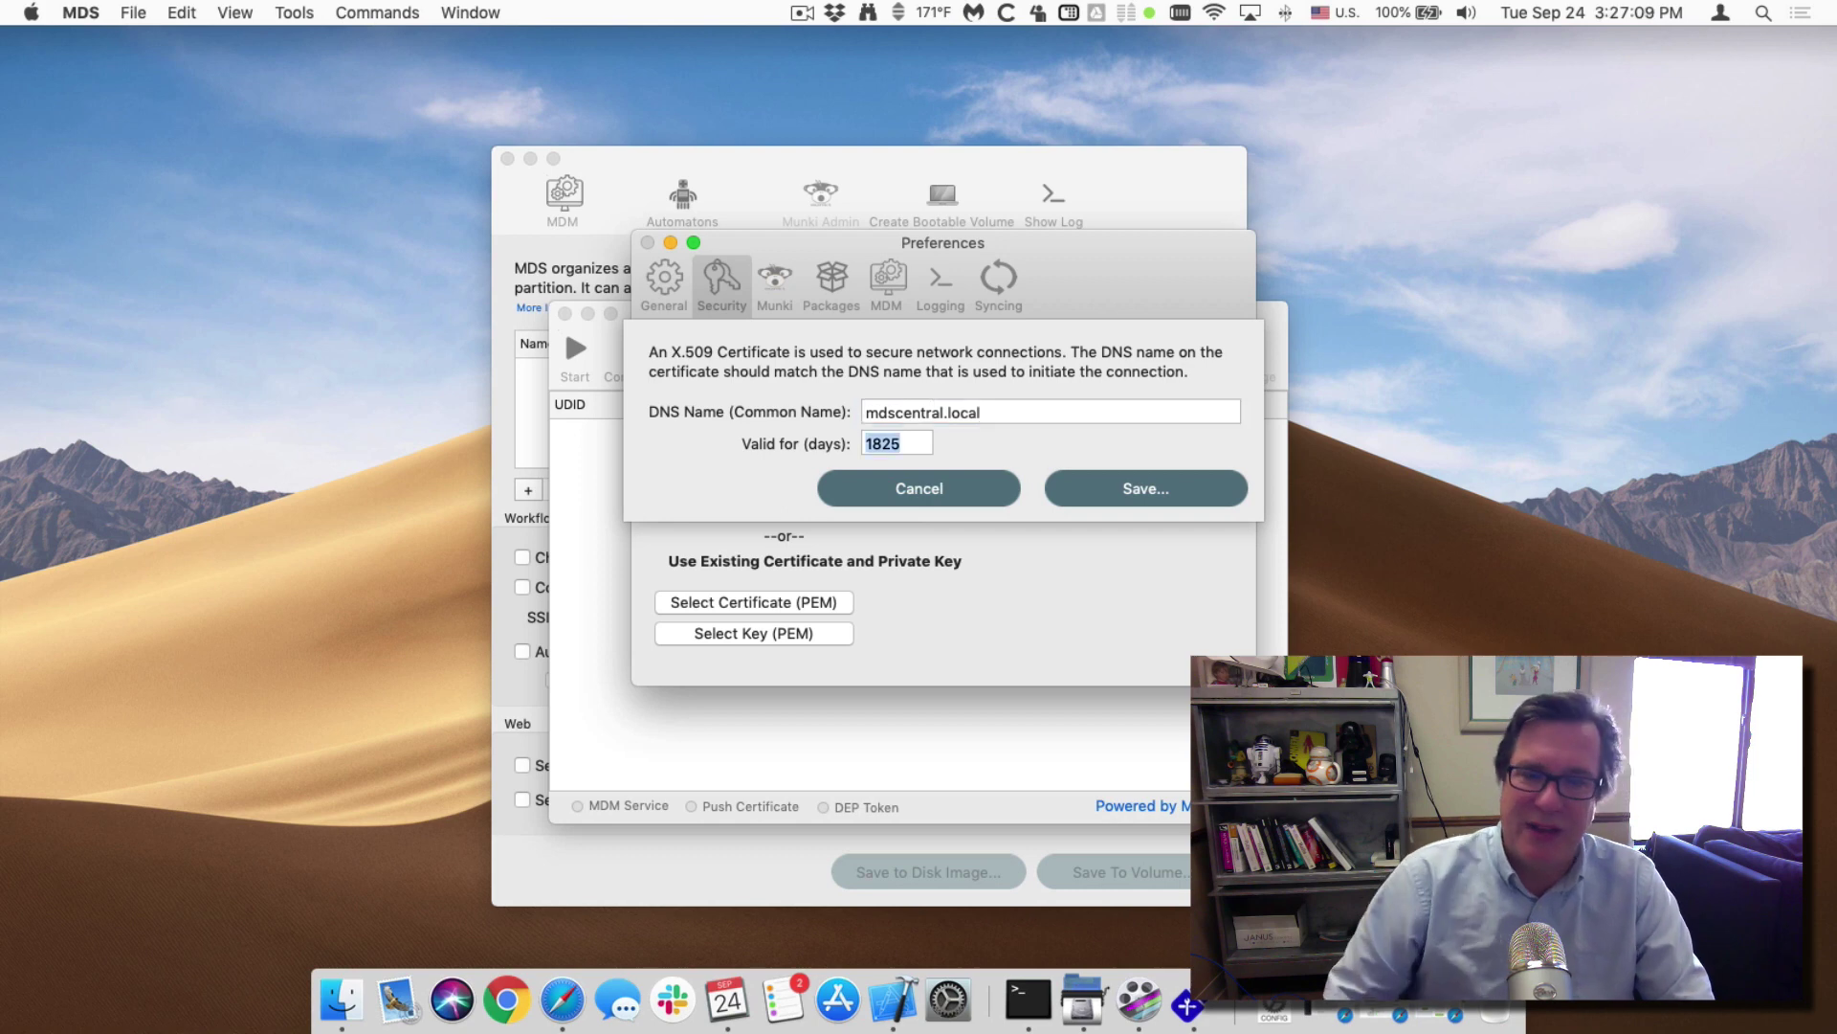
pyautogui.click(1195, 475)
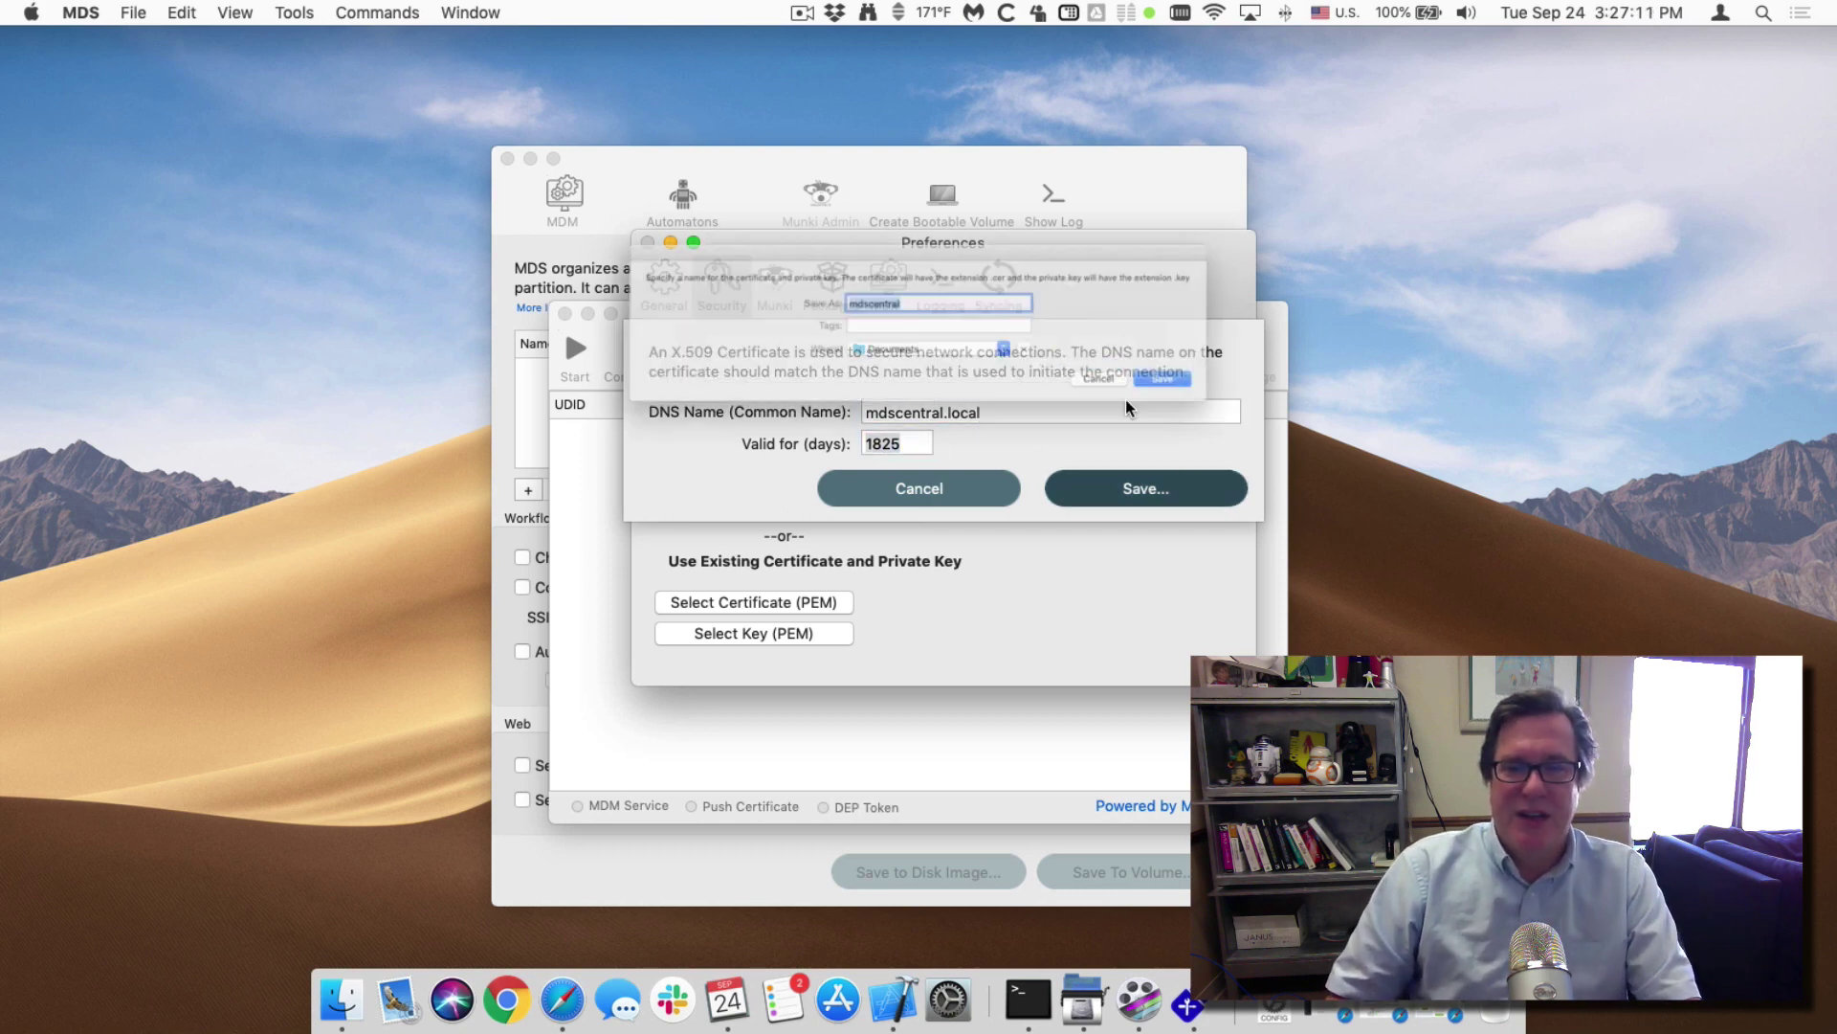
# Save the mdscentral certificate and key into a new SecurityMDS folder.
pyautogui.click(1083, 365)
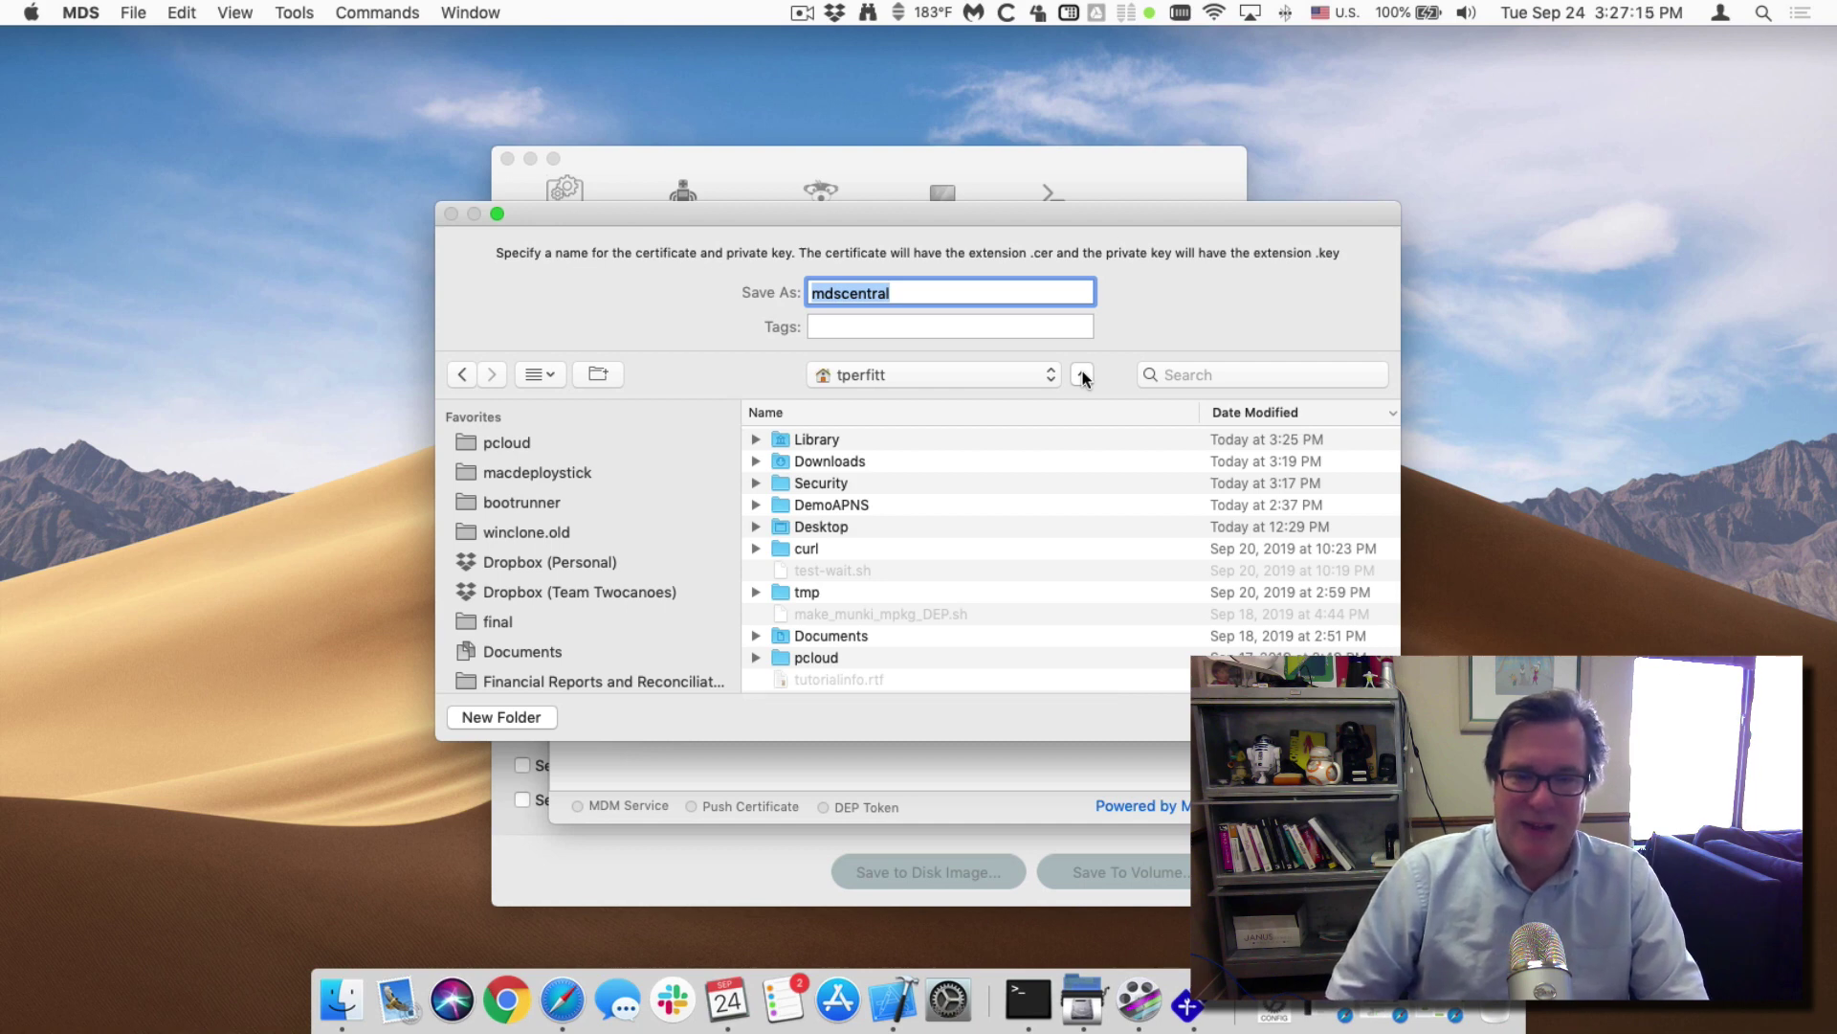
pyautogui.press('super+shift+n')
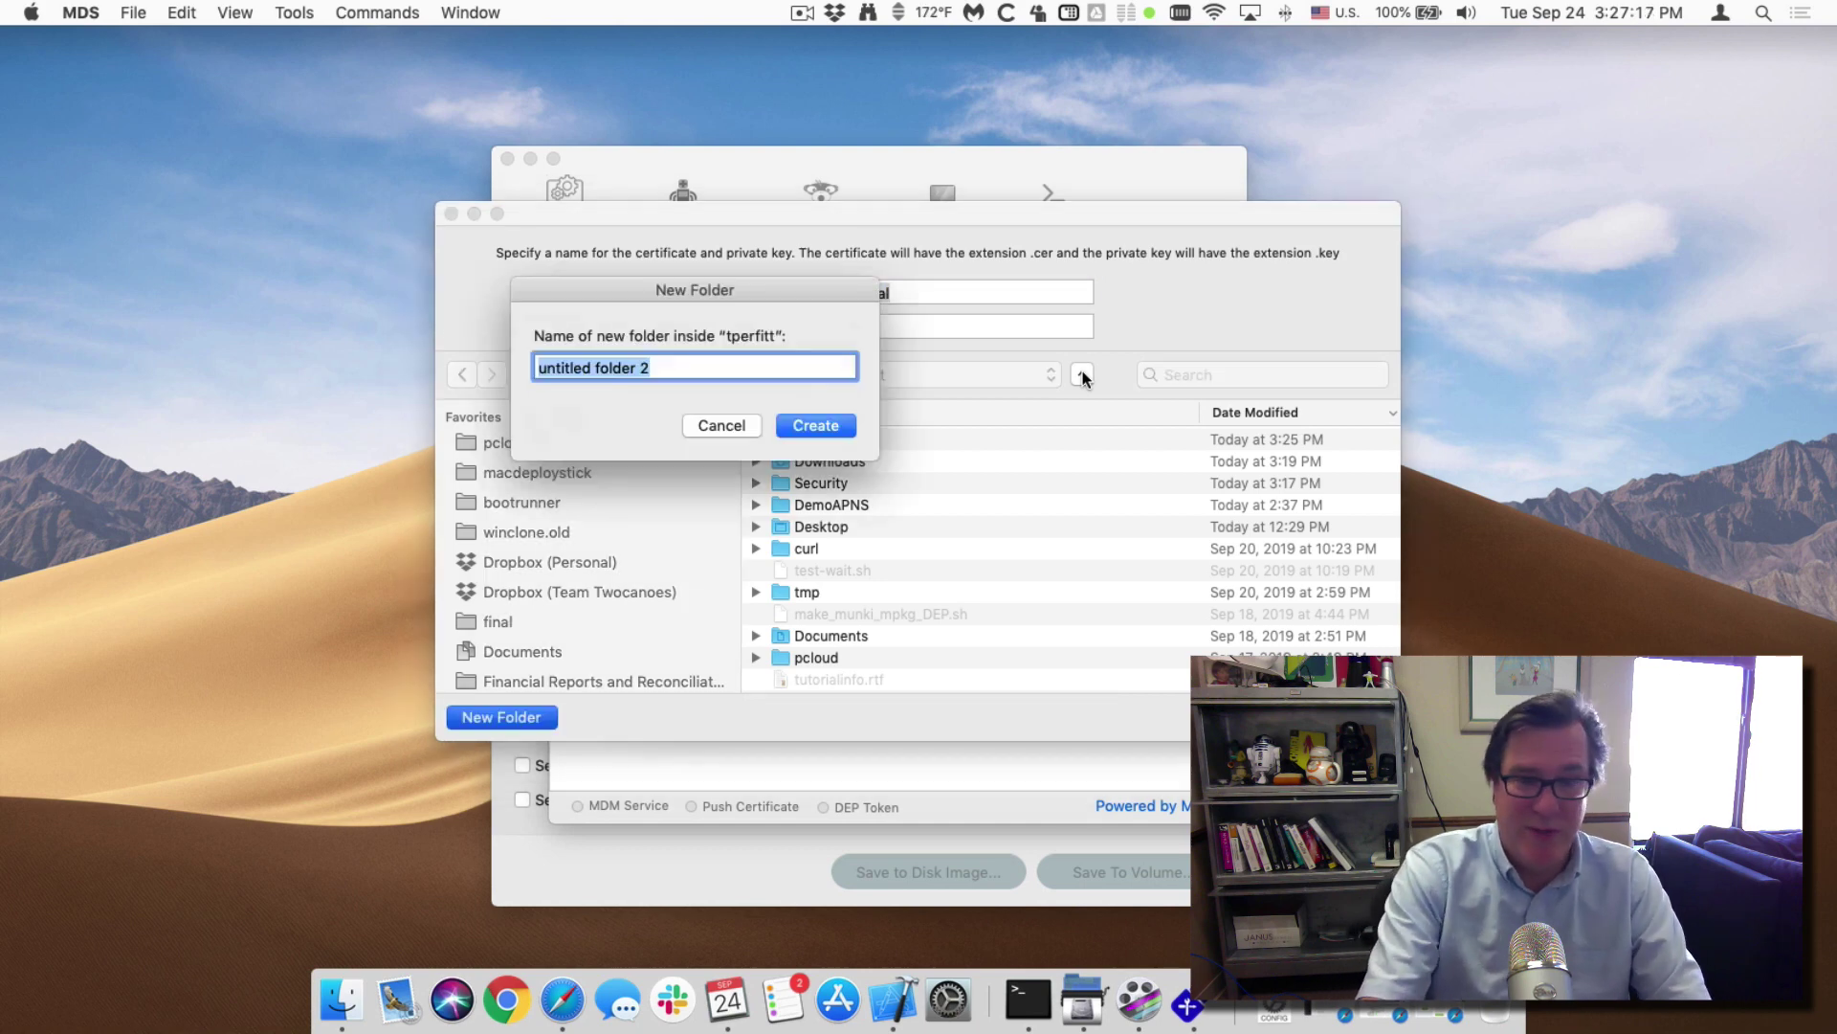
pyautogui.write('Security')
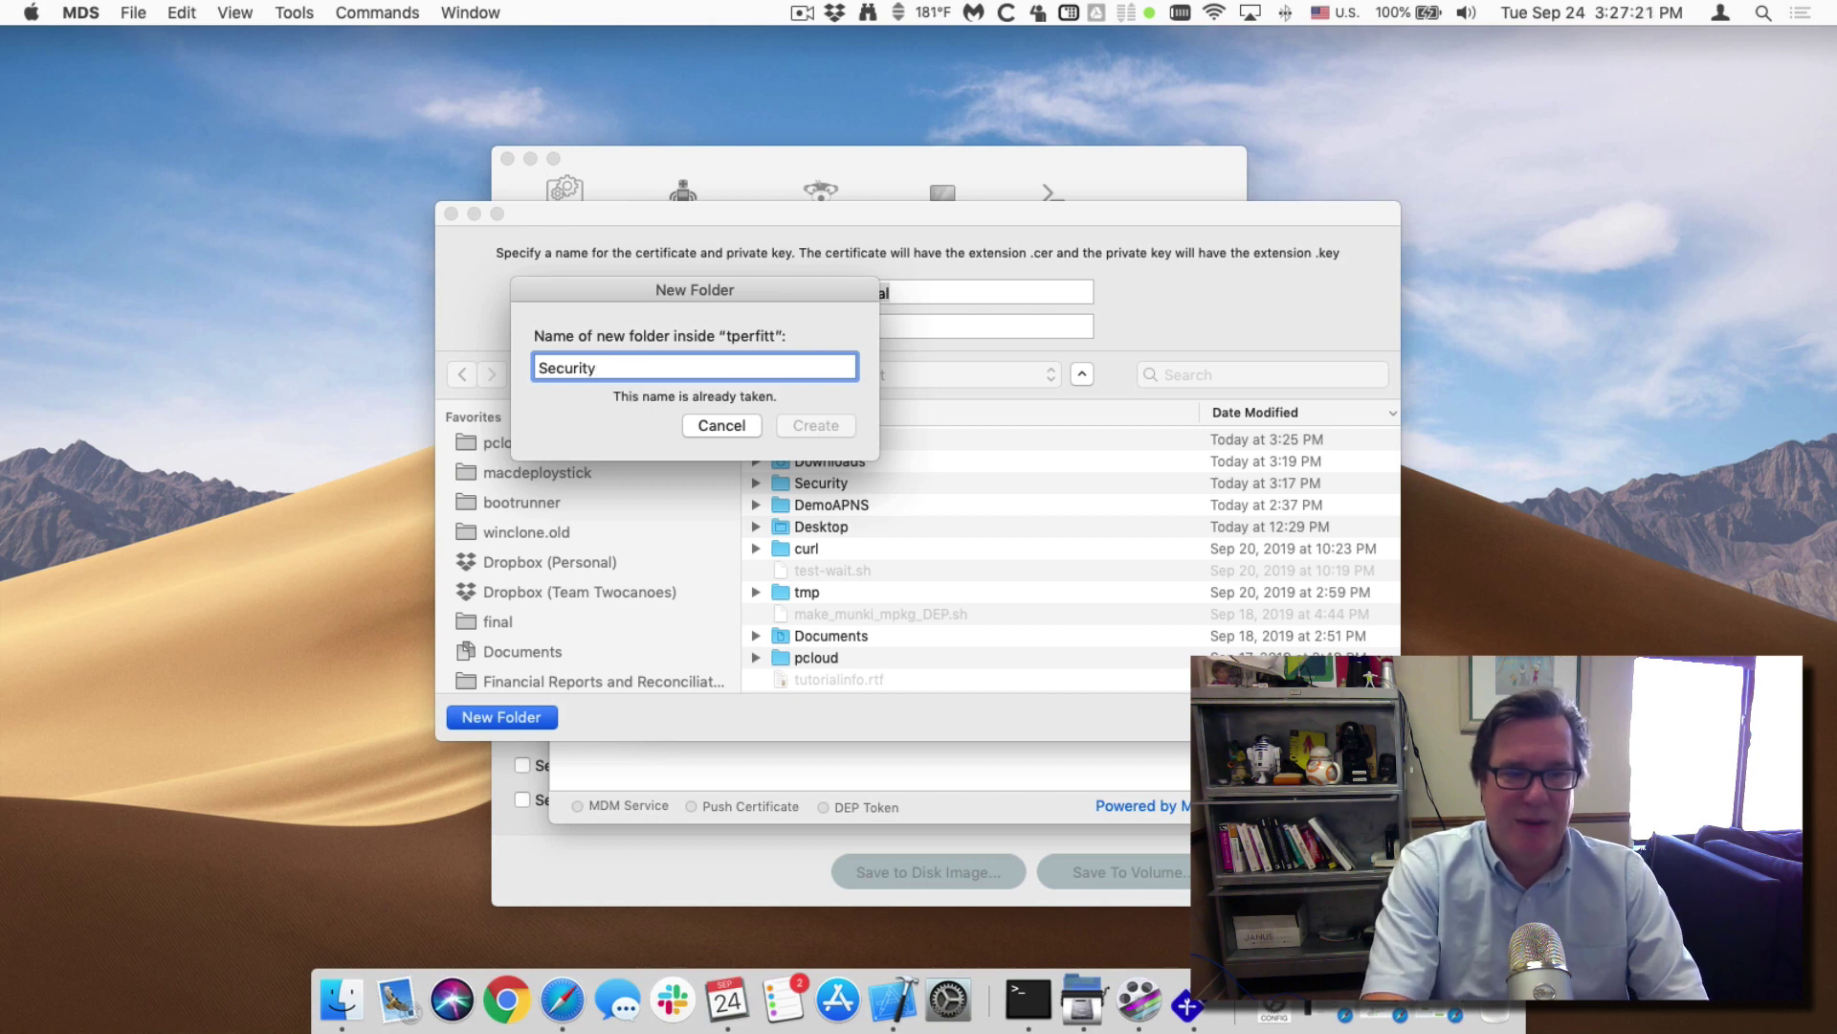
pyautogui.write('MDS')
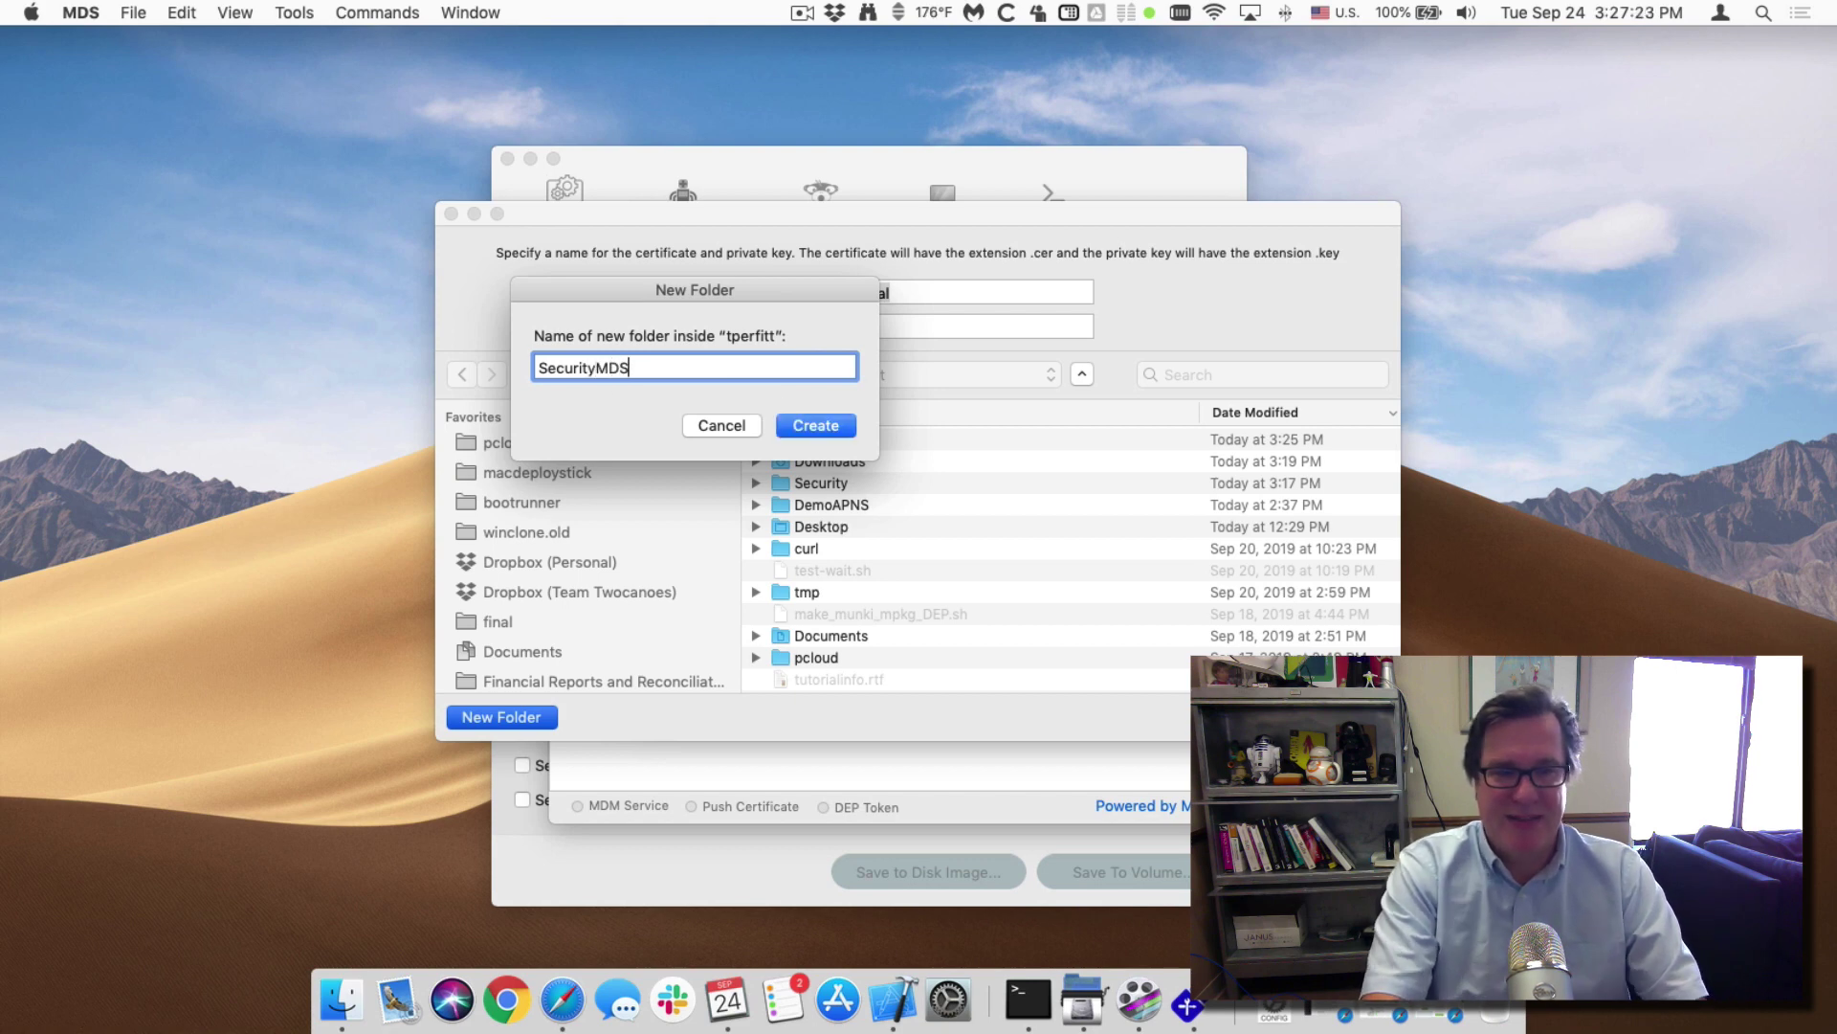
pyautogui.click(828, 424)
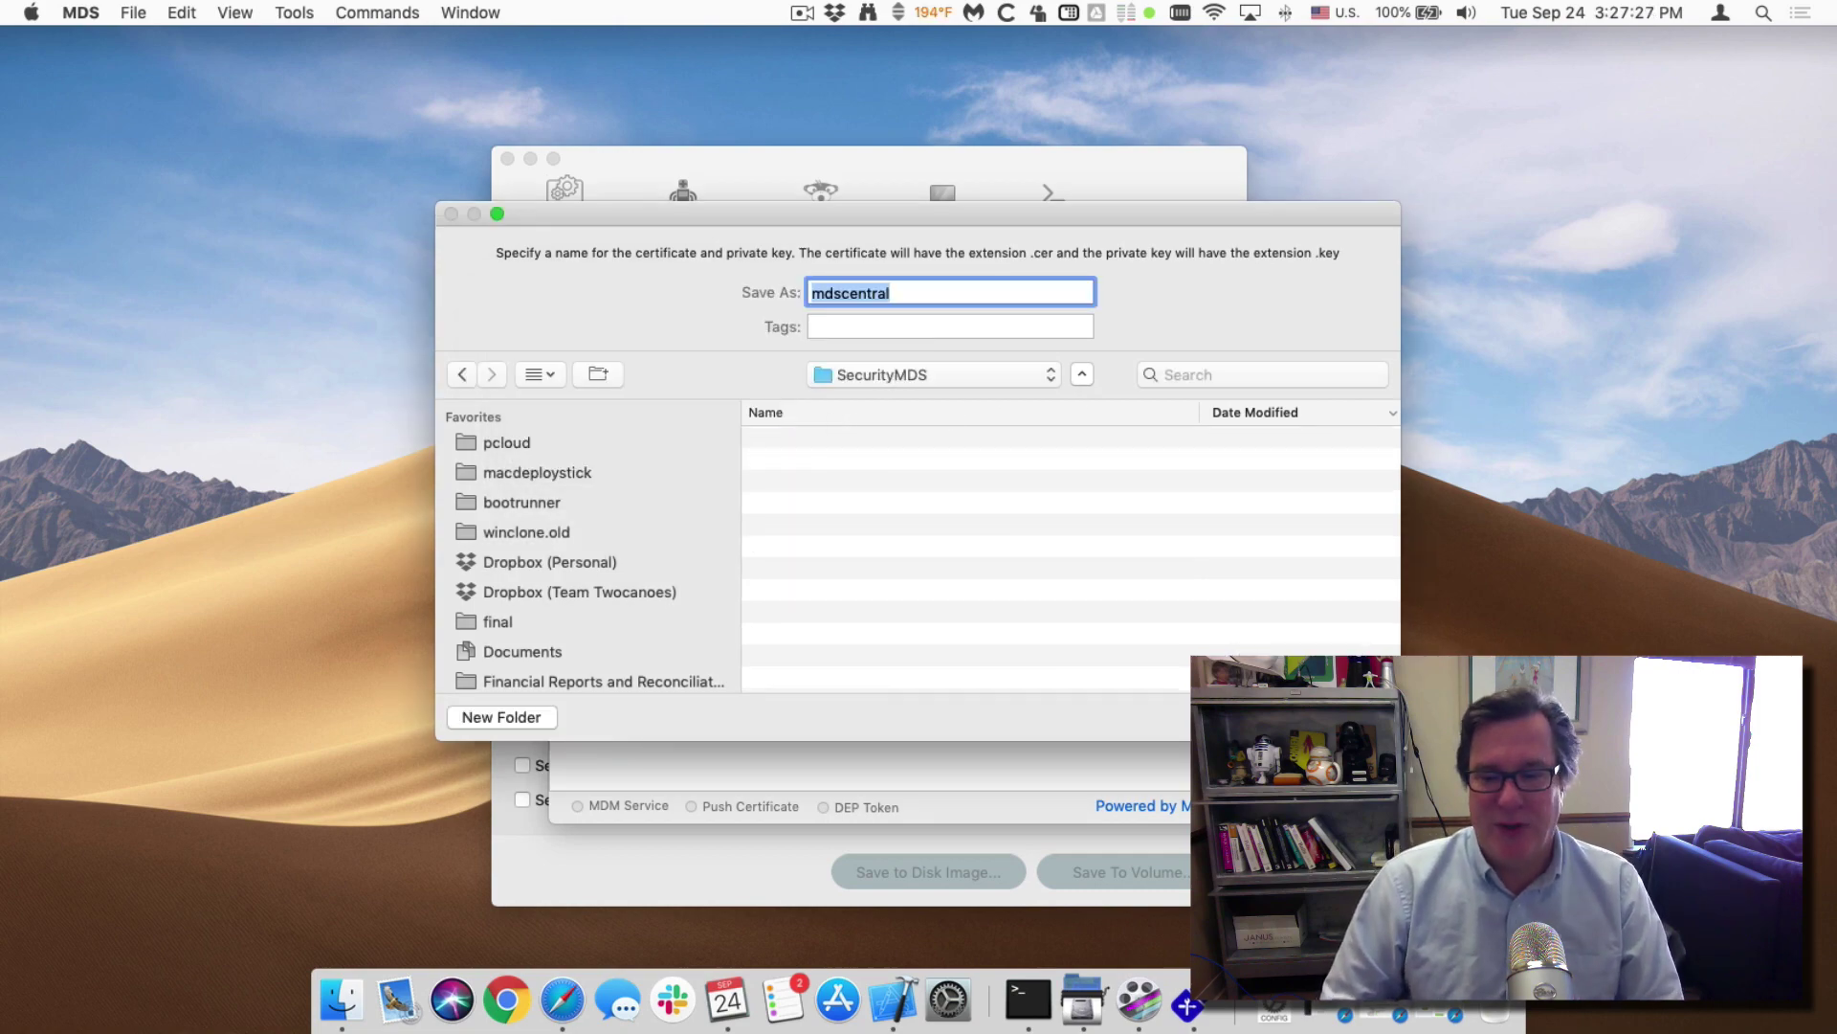
pyautogui.press('Return')
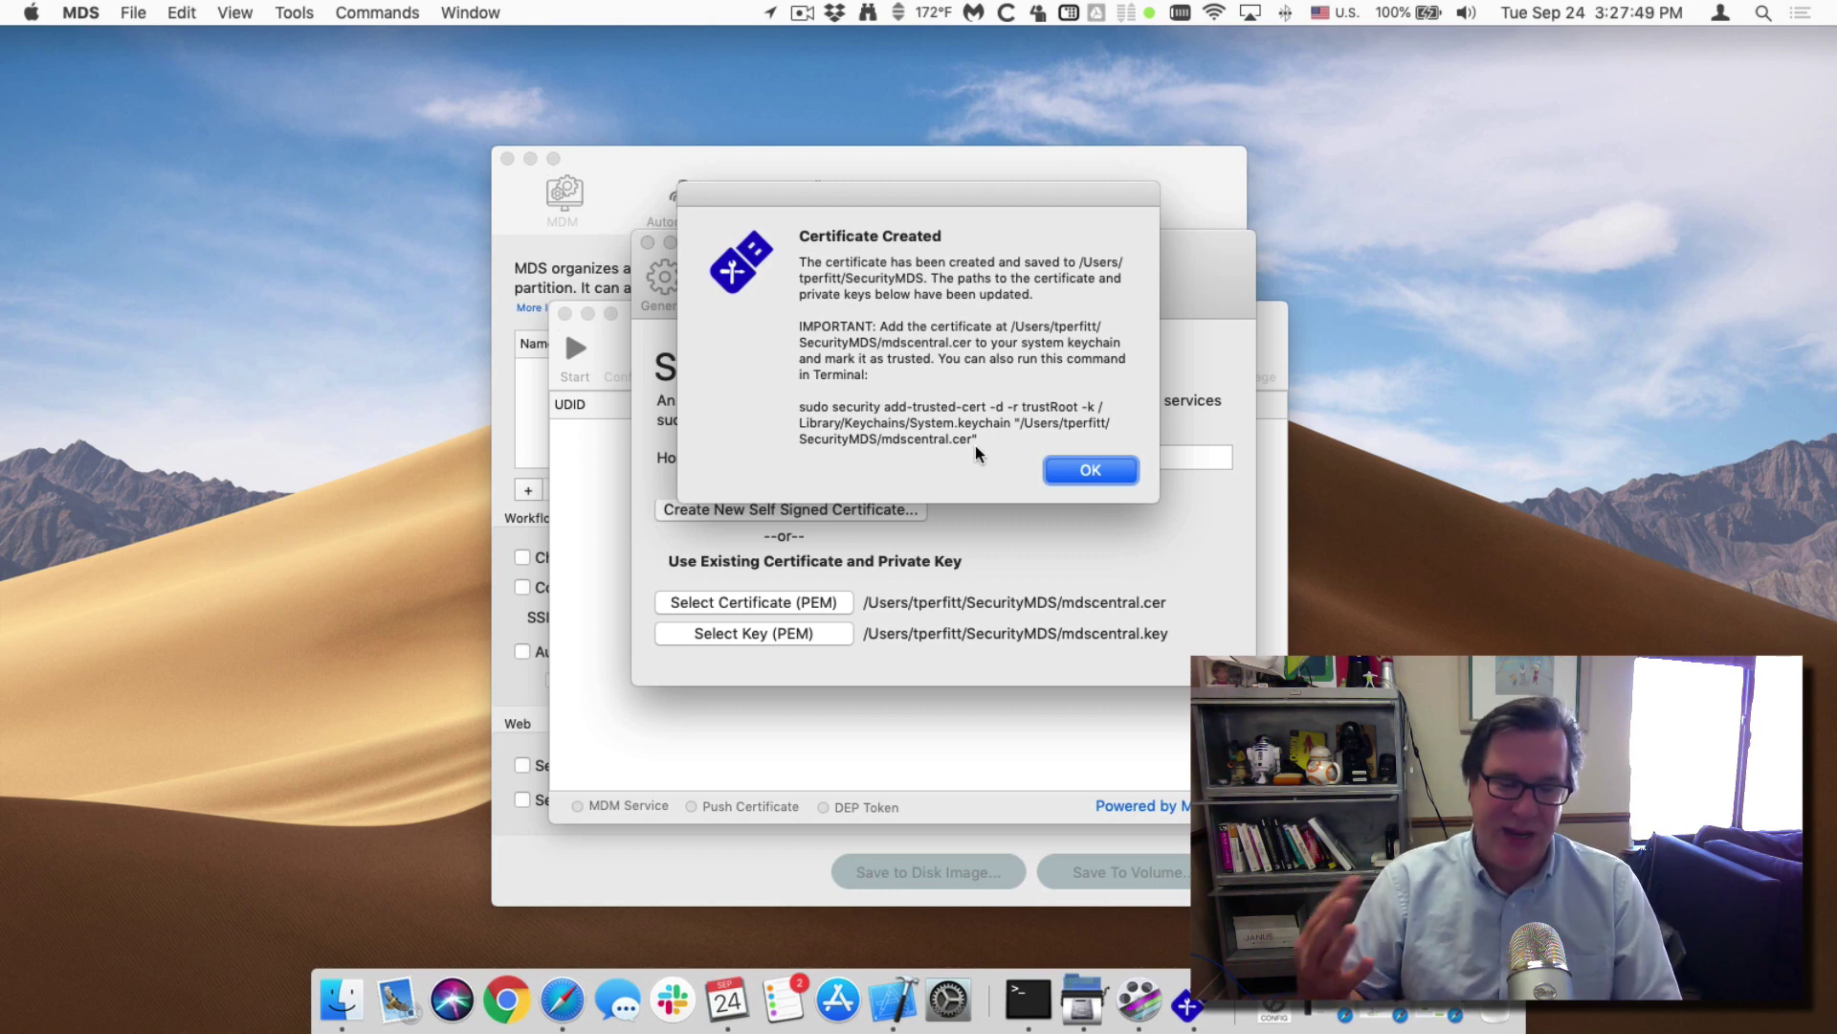
# Run the sudo security add-trusted-cert command in Terminal to trust mdscentral.cer, then launch Keychain Access.
pyautogui.moveTo(977, 442); pyautogui.dragTo(750, 412)
pyautogui.press('super+c')
pyautogui.press('super+Tab')
pyautogui.press('super+Tab')
pyautogui.press('super+Tab')
pyautogui.press('super+Tab')
pyautogui.press('super+Tab')
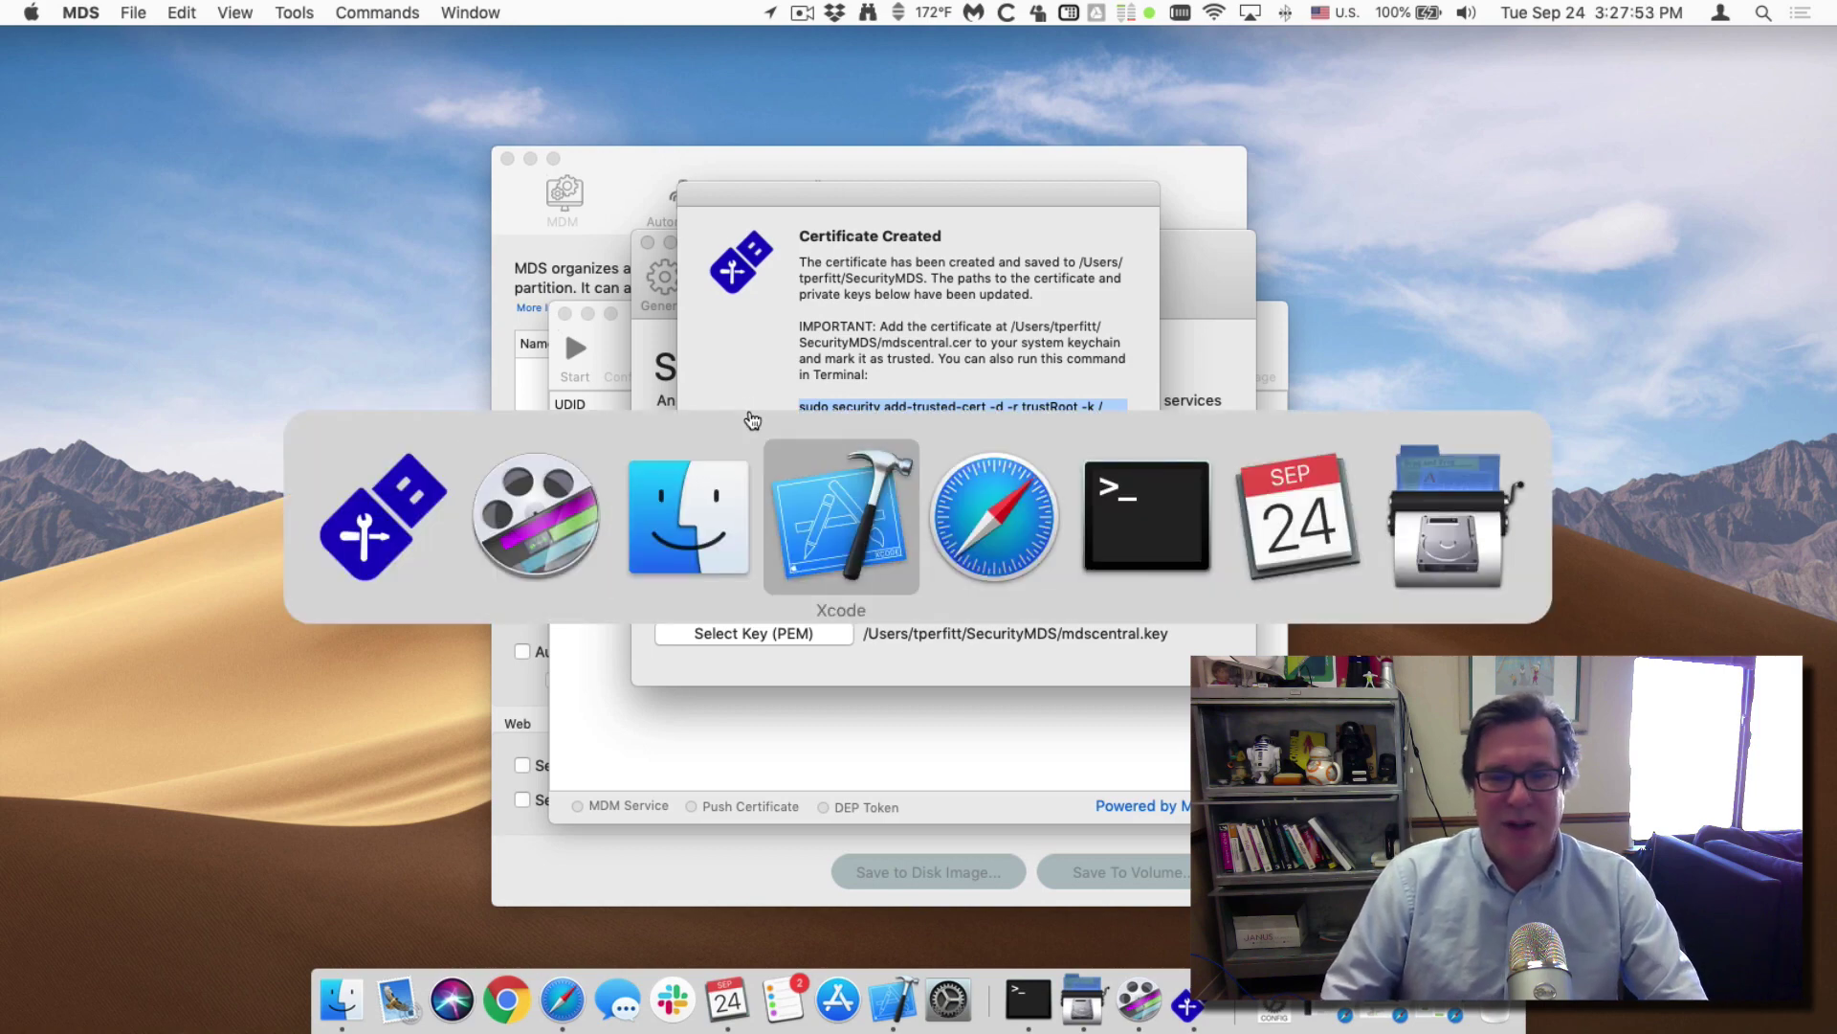
pyautogui.press('super+v')
pyautogui.press('Return')
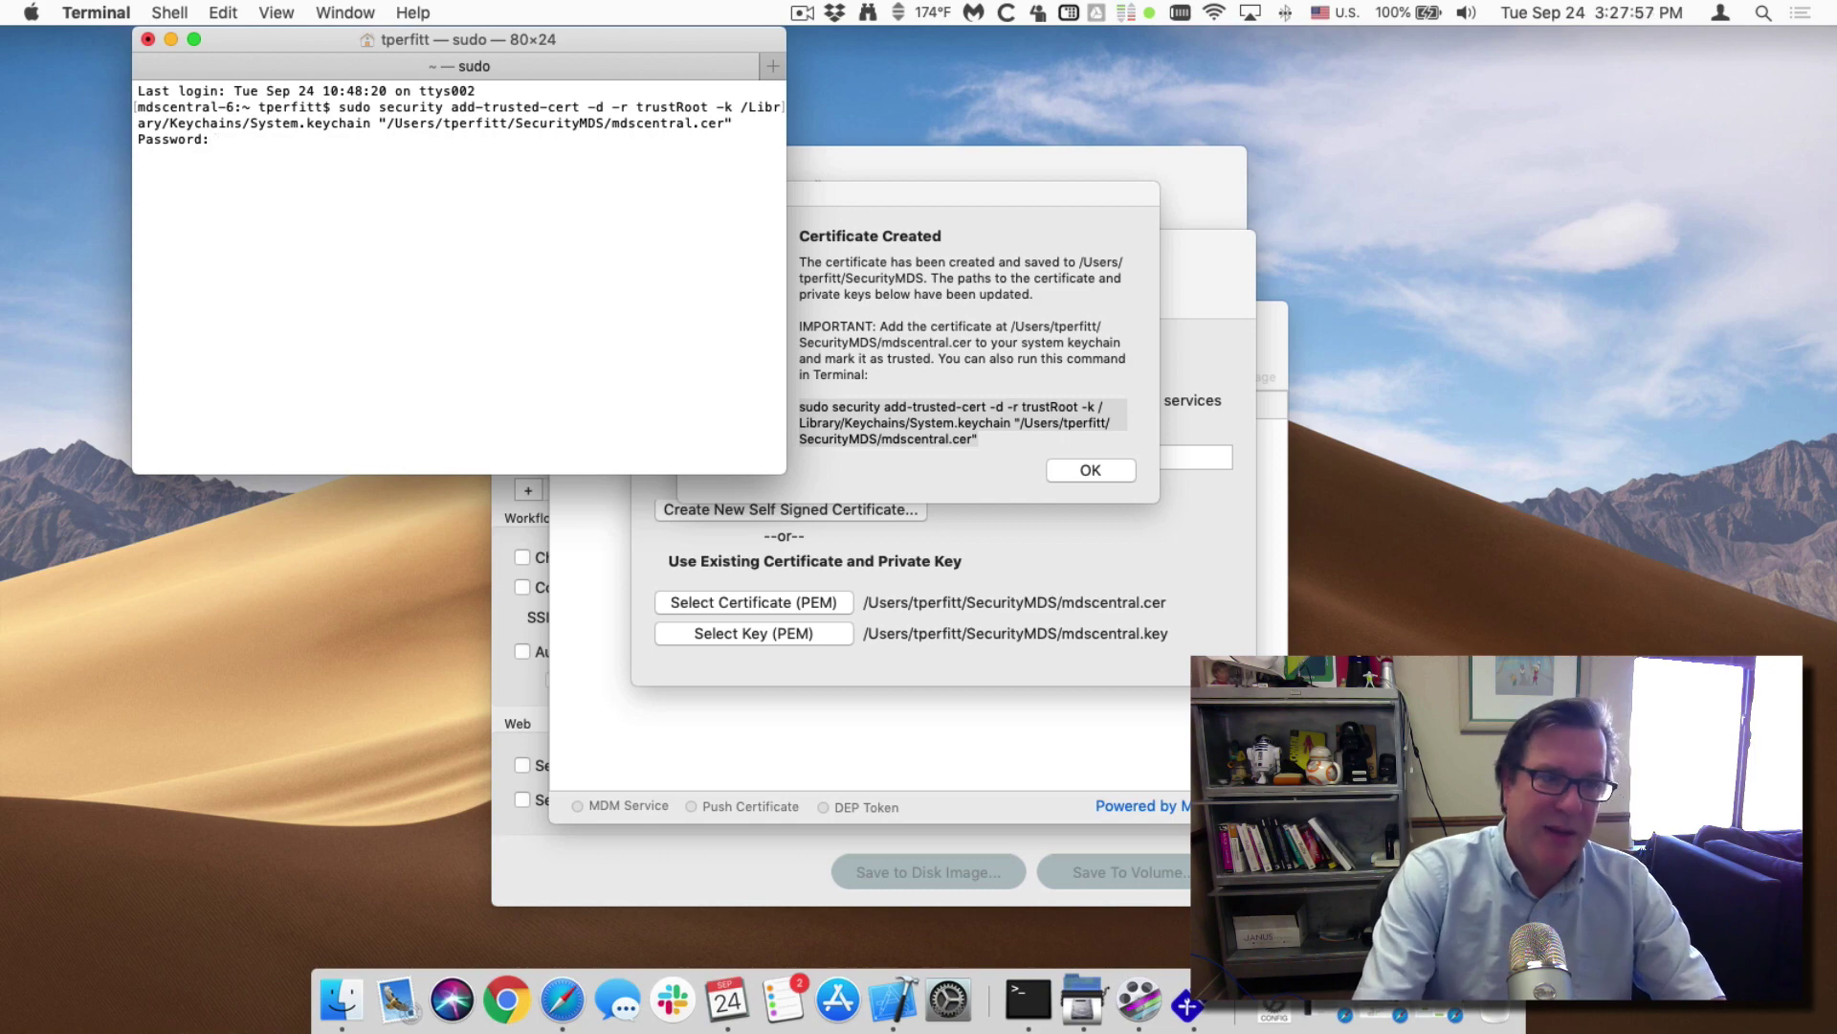
pyautogui.press('Return')
pyautogui.press('super+shift+g')
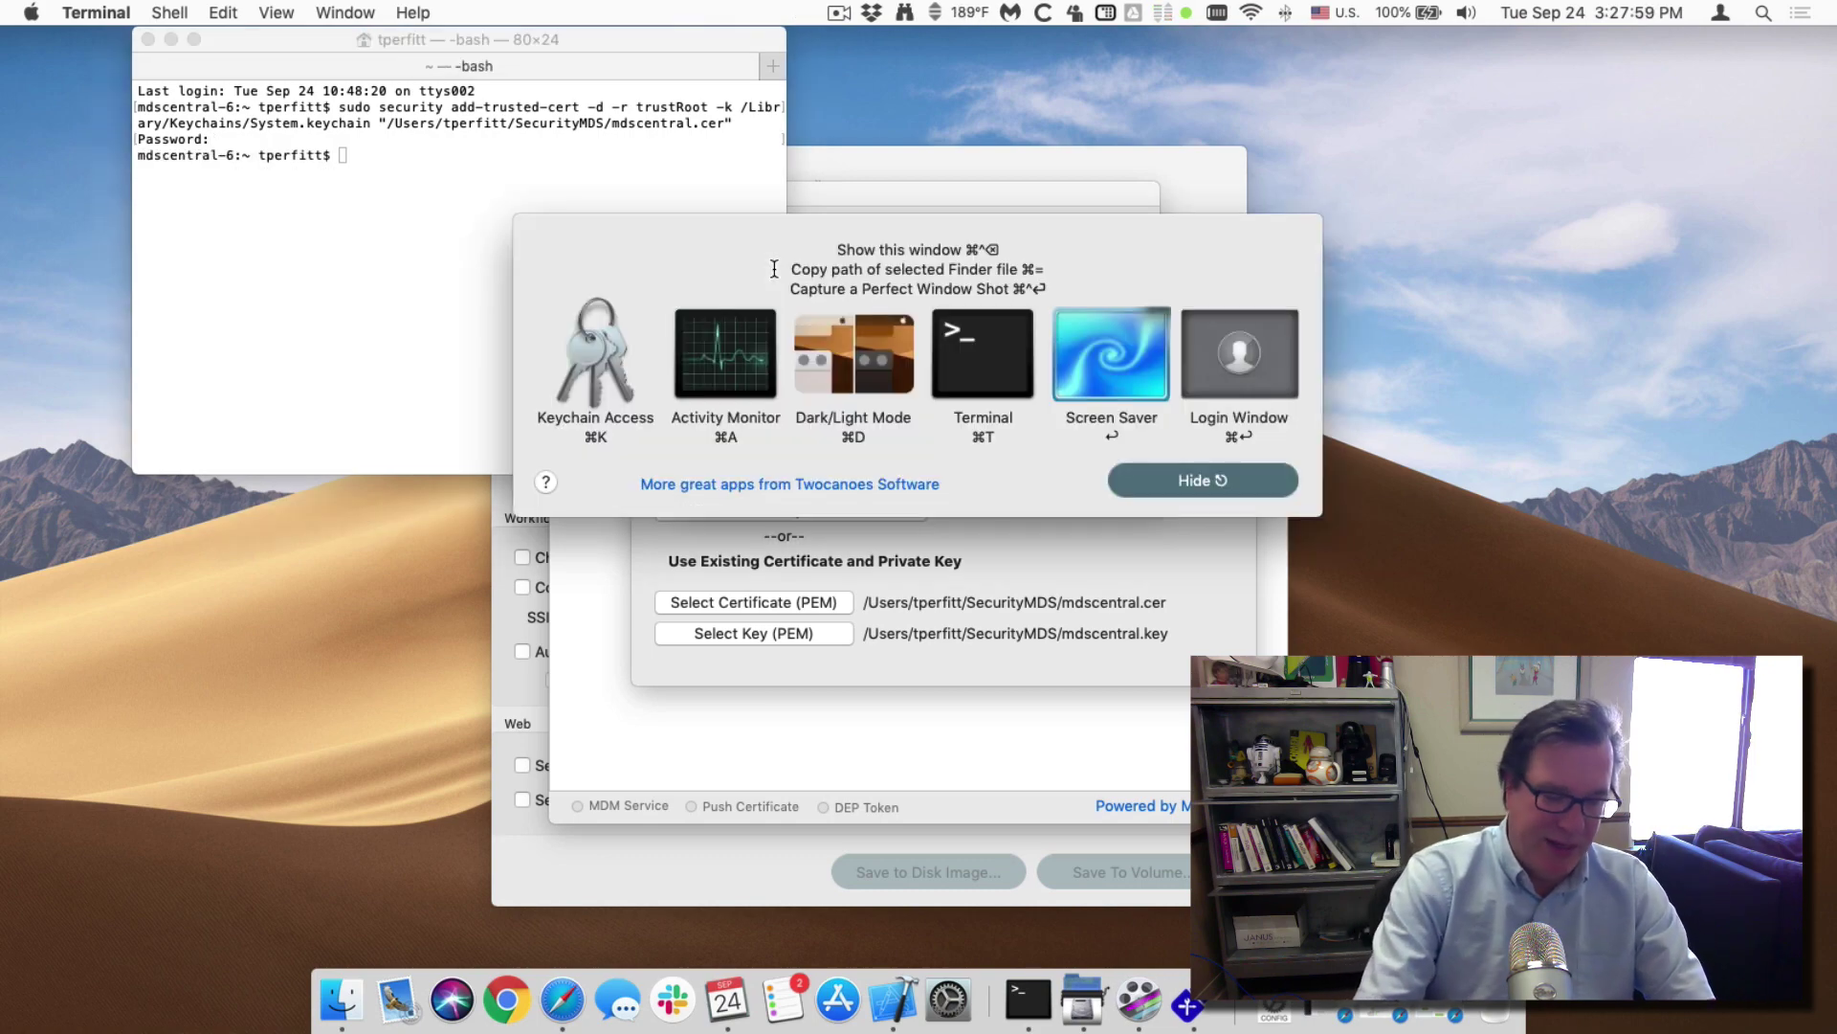
pyautogui.press('k')
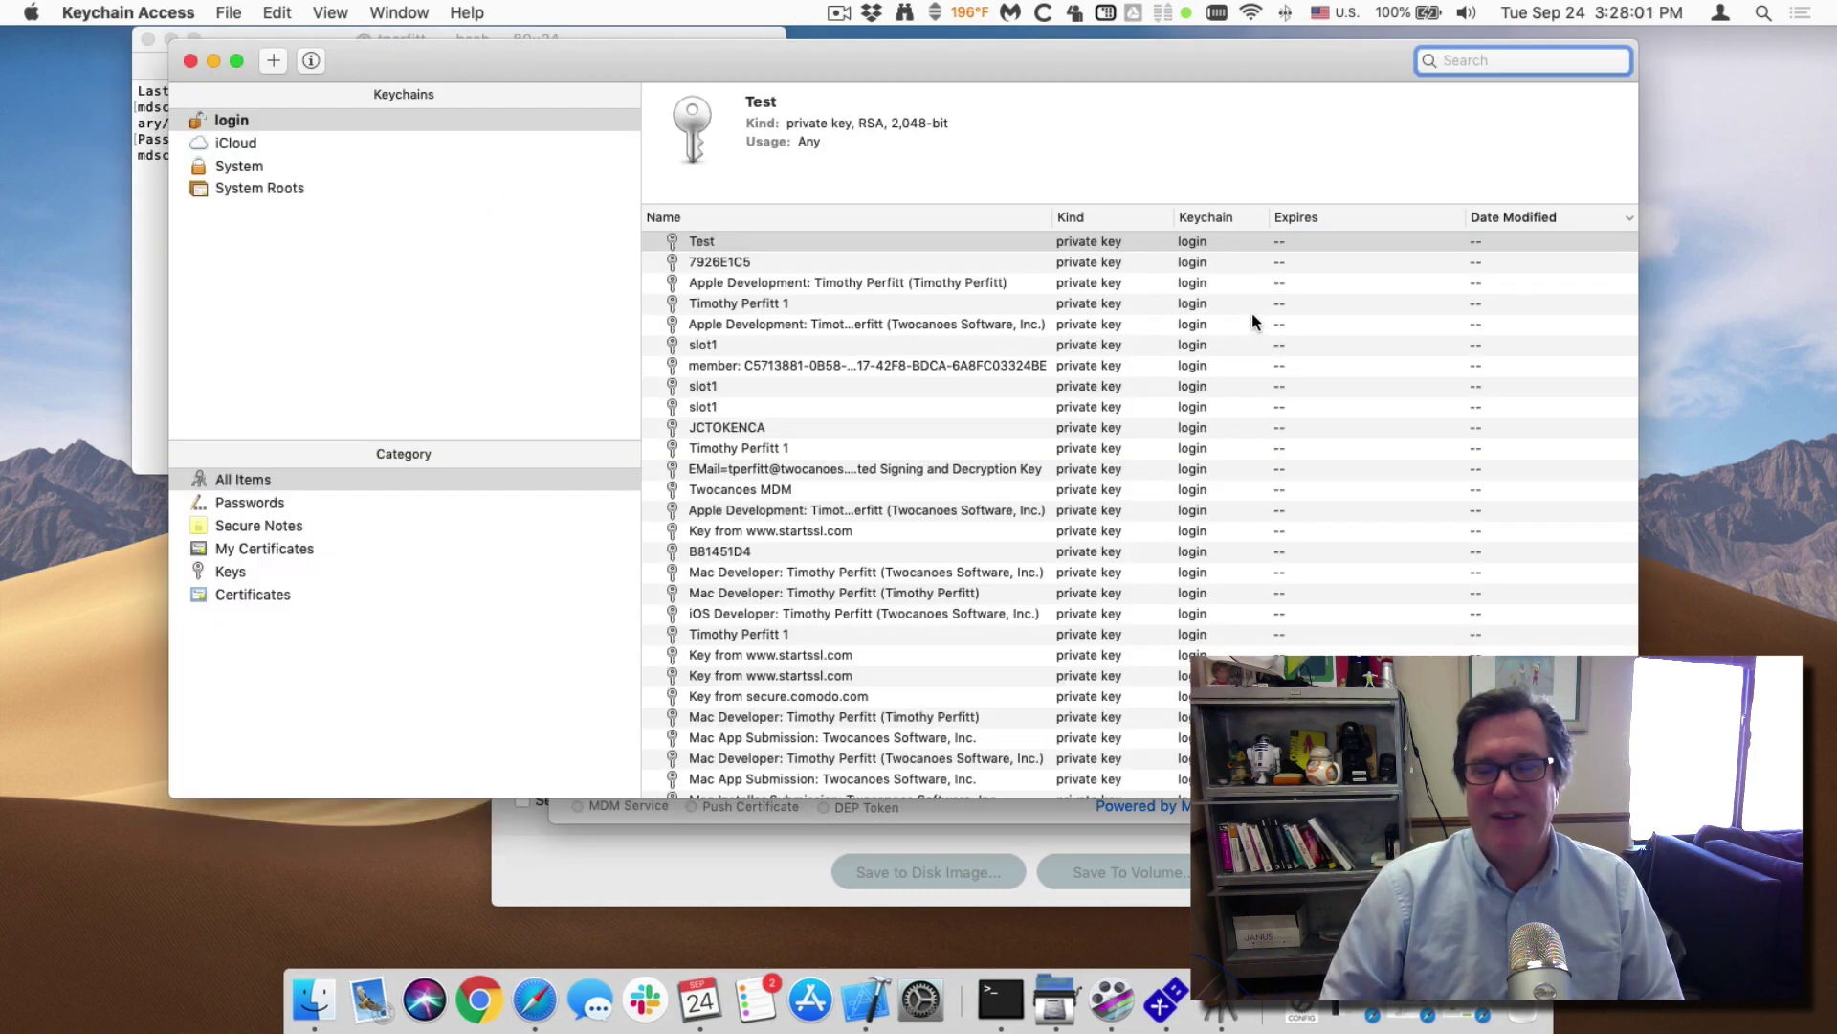
# Search 'mds' and check the mdscentral.local certificate is trusted in the System keychain.
pyautogui.write('mds')
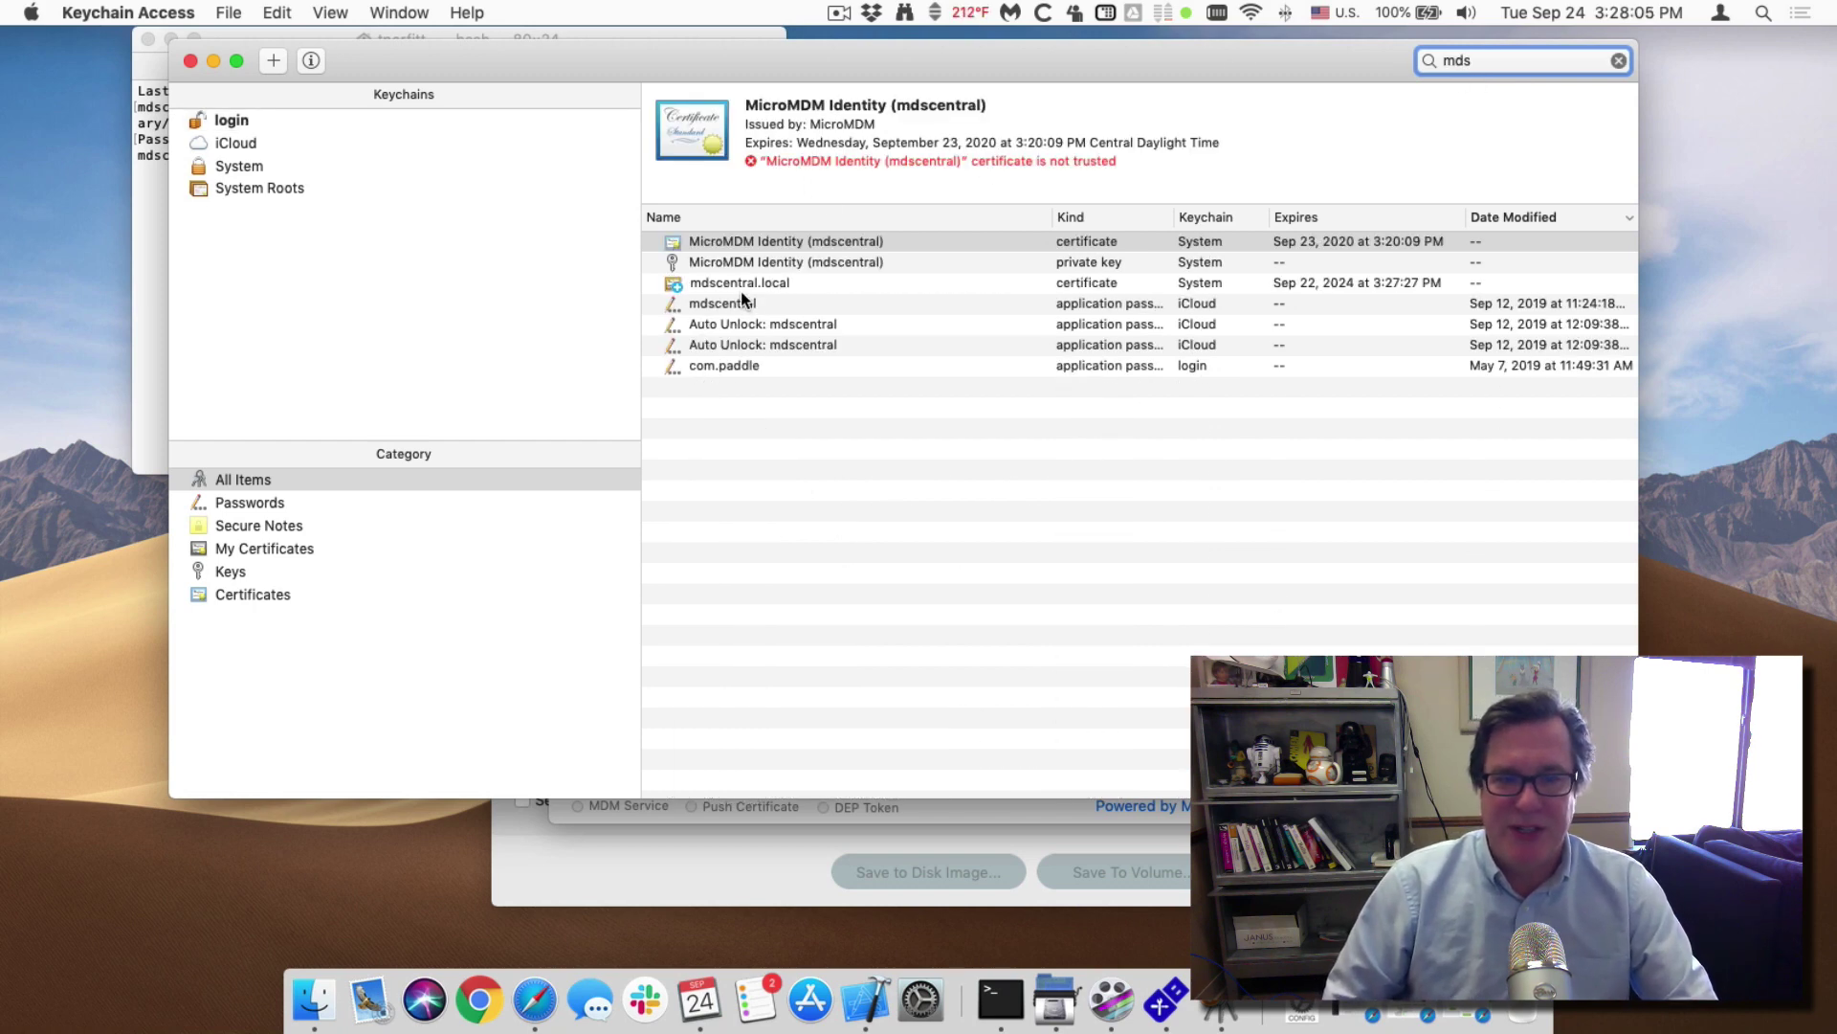
pyautogui.click(742, 284)
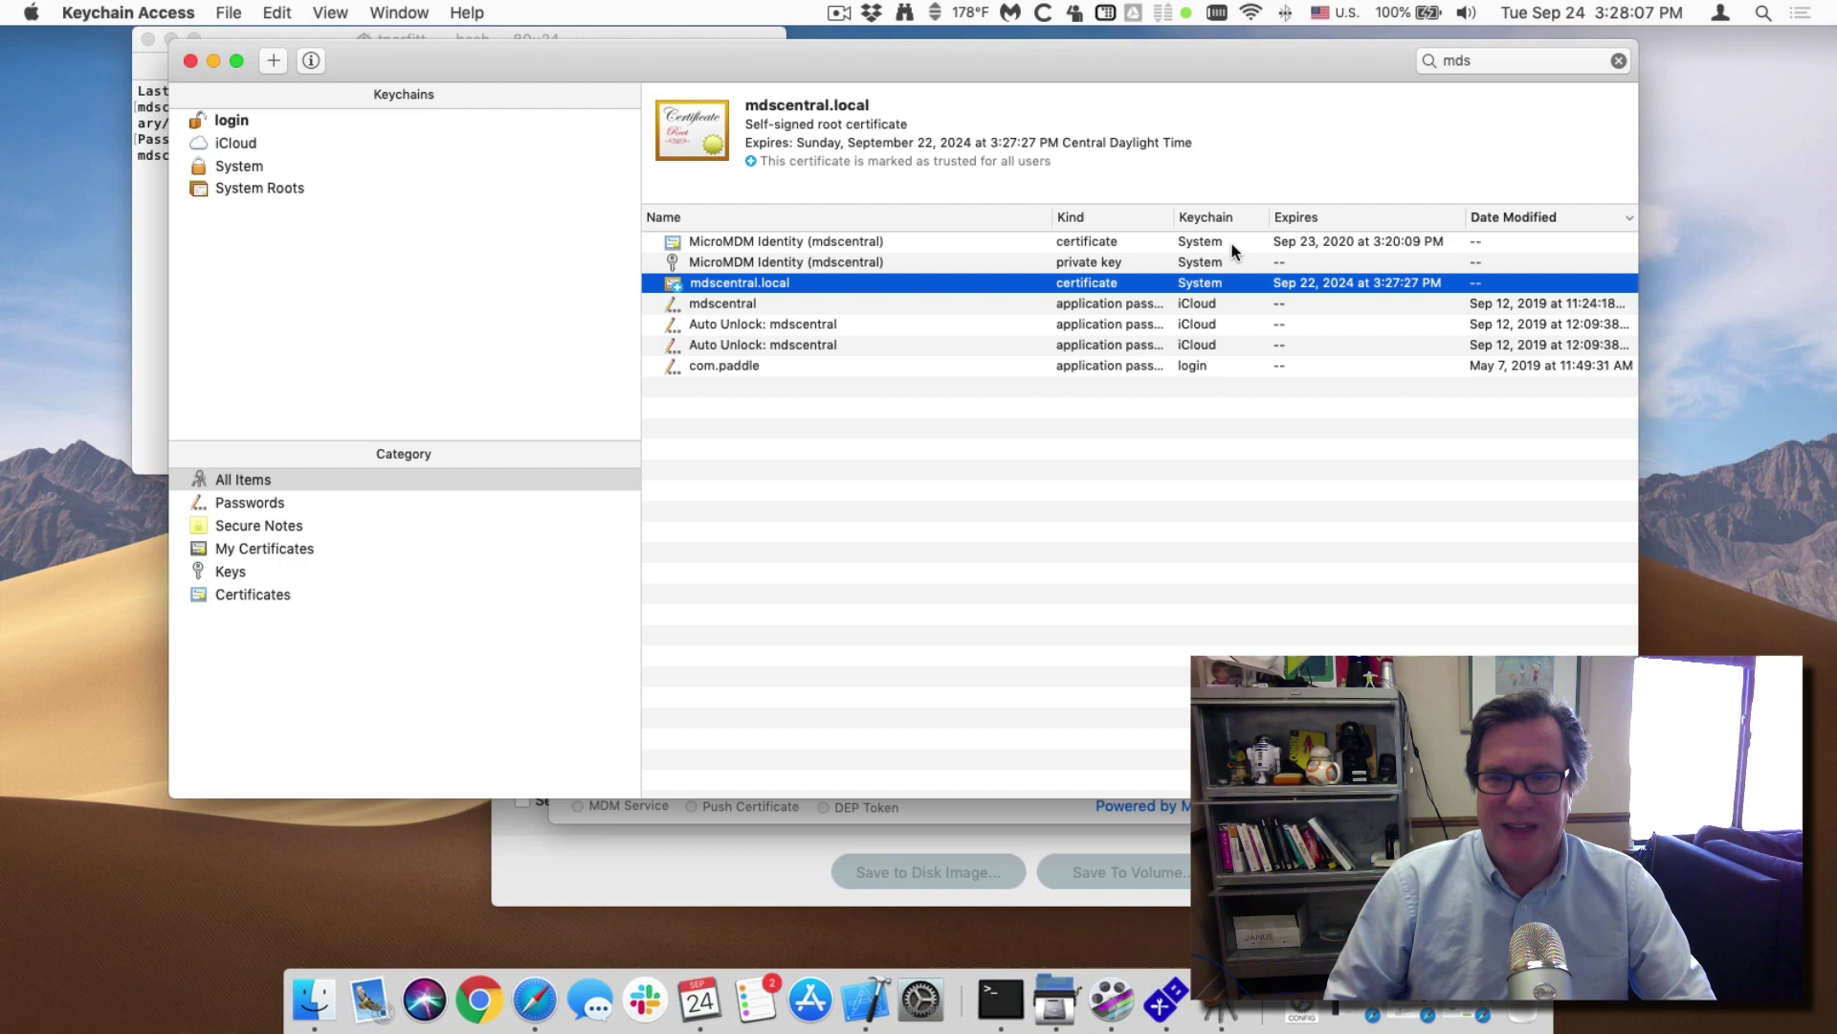
# Quit Keychain Access, dismiss the Certificate Created notice and hide Terminal.
pyautogui.press('super+q')
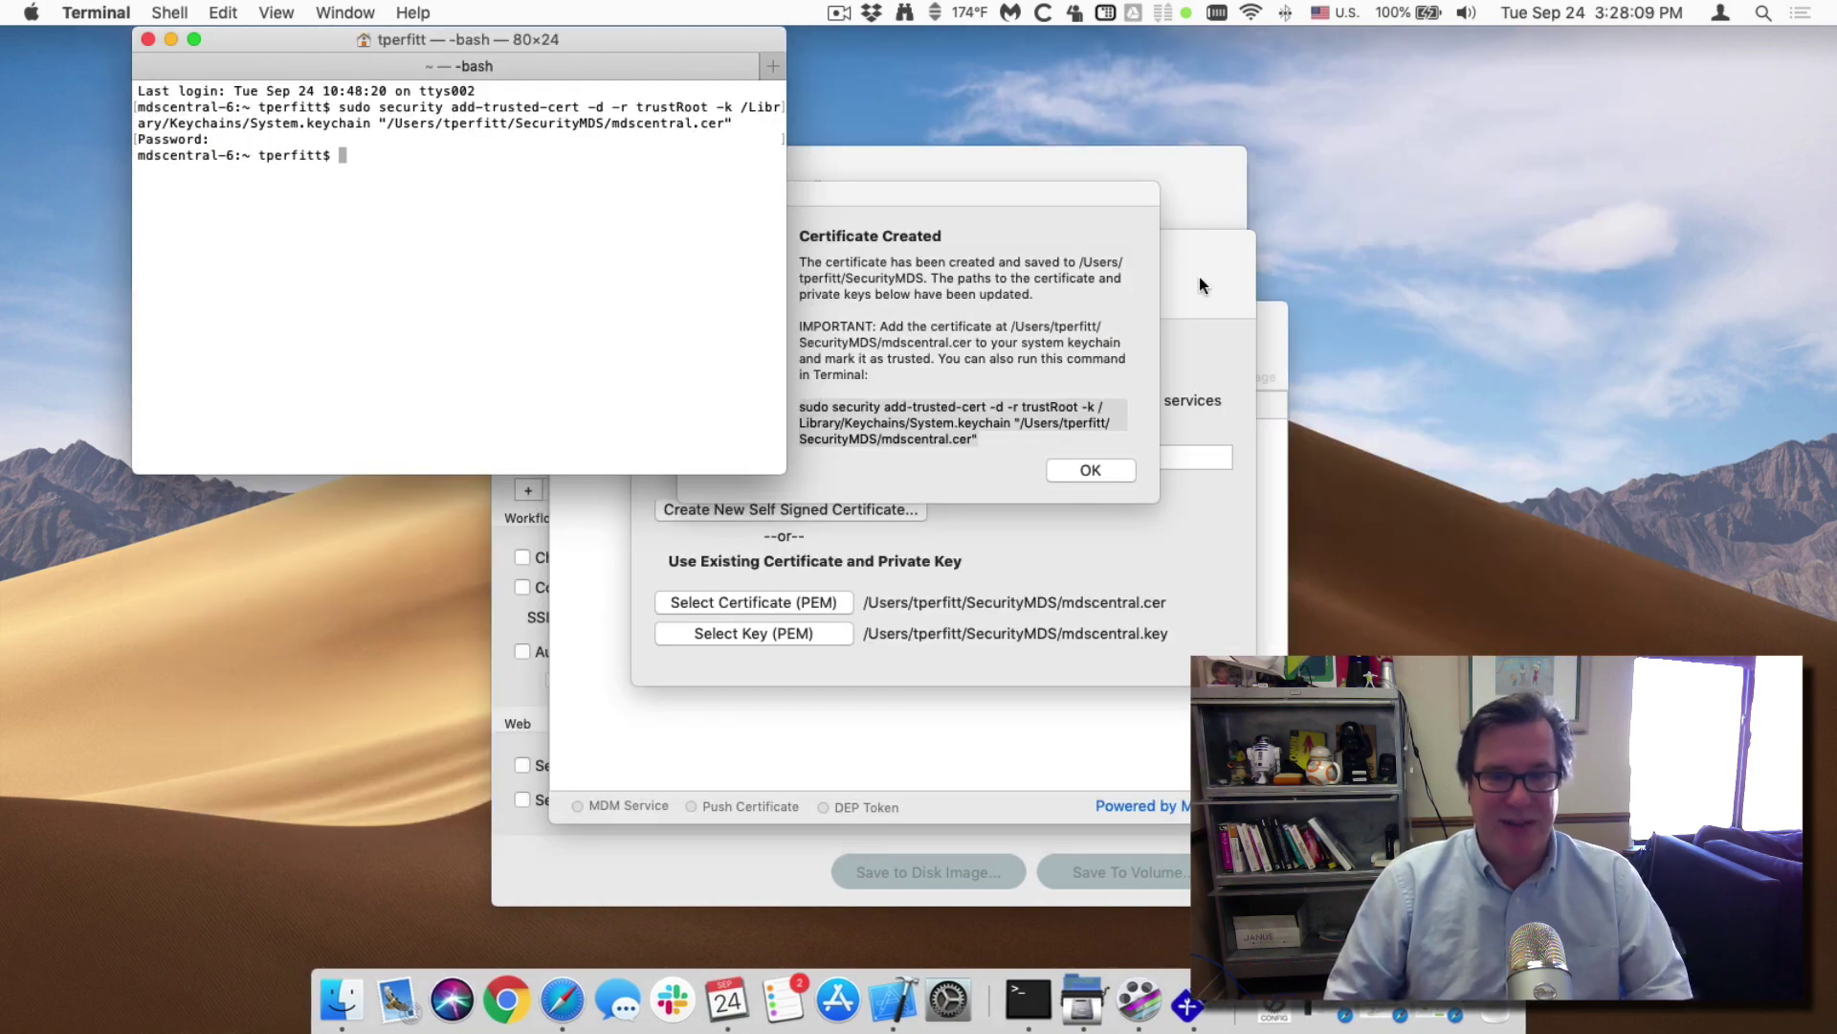
pyautogui.click(1044, 431)
pyautogui.tripleClick(1044, 431)
pyautogui.click(1090, 474)
pyautogui.click(548, 138)
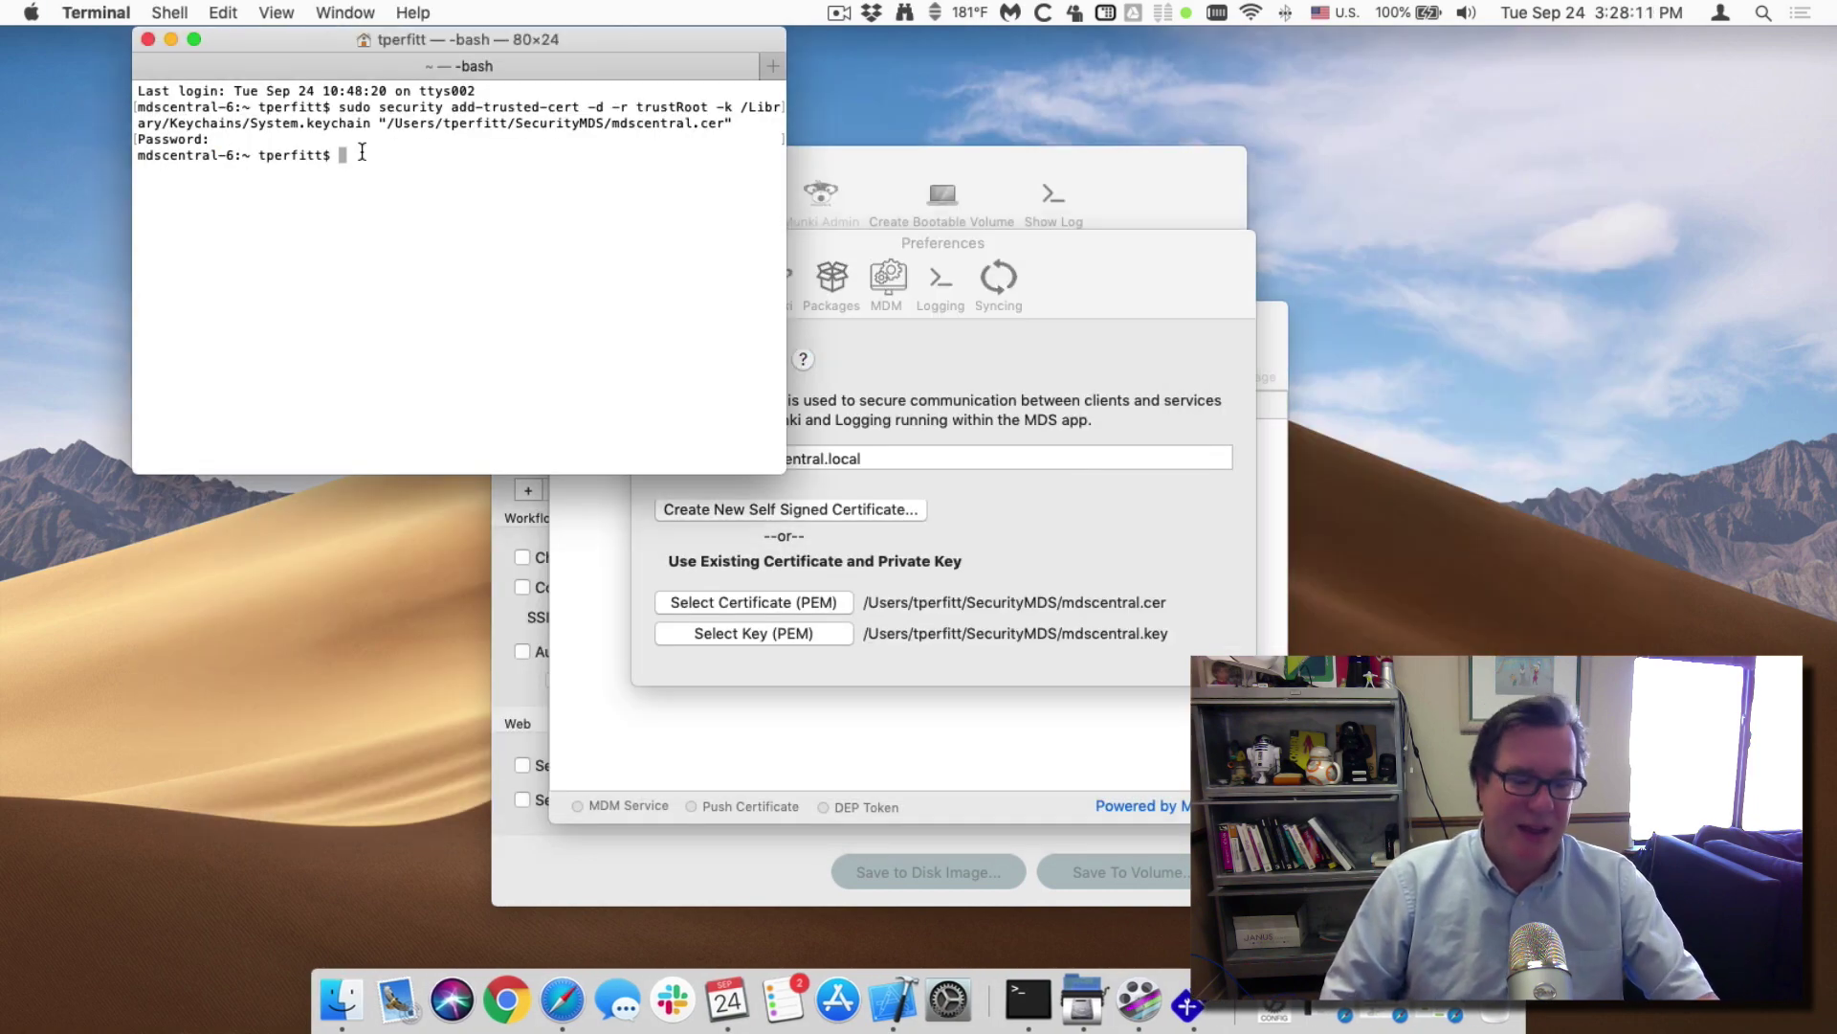
pyautogui.press('super+h')
# Close Preferences, start the MDM service and dismiss the missing push certificate warning.
pyautogui.click(647, 242)
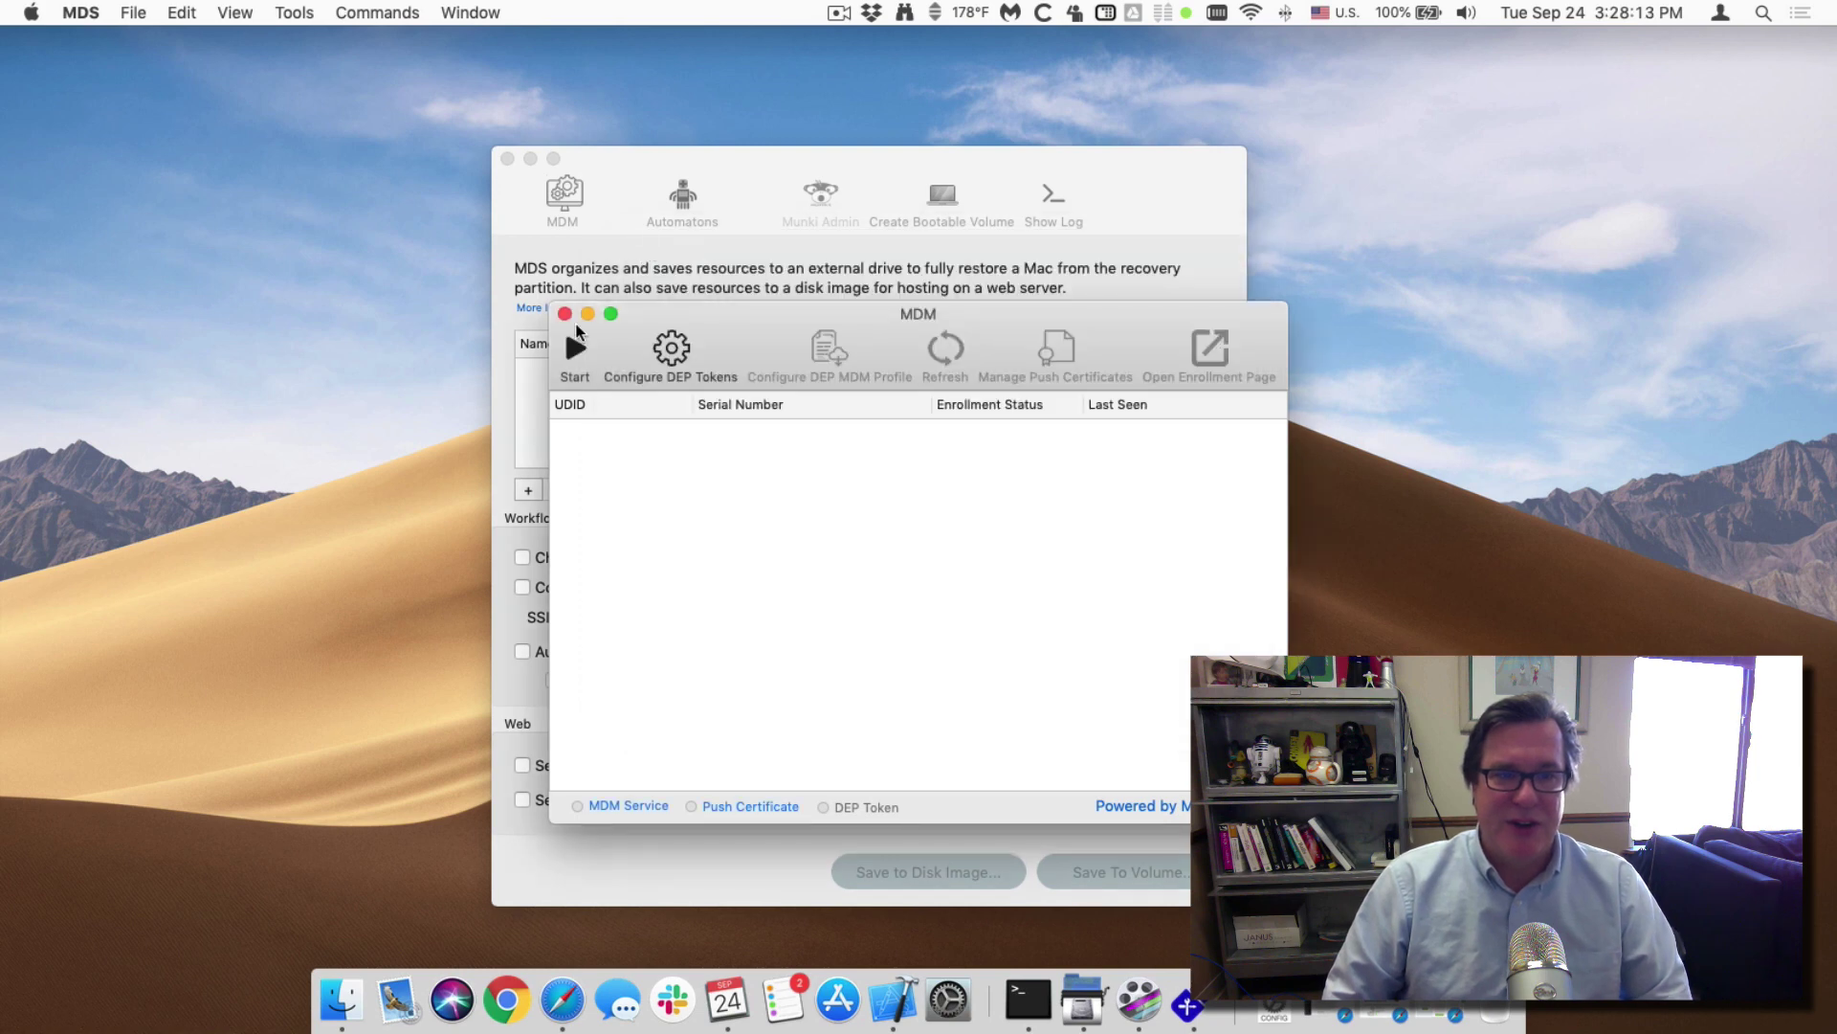
pyautogui.click(575, 350)
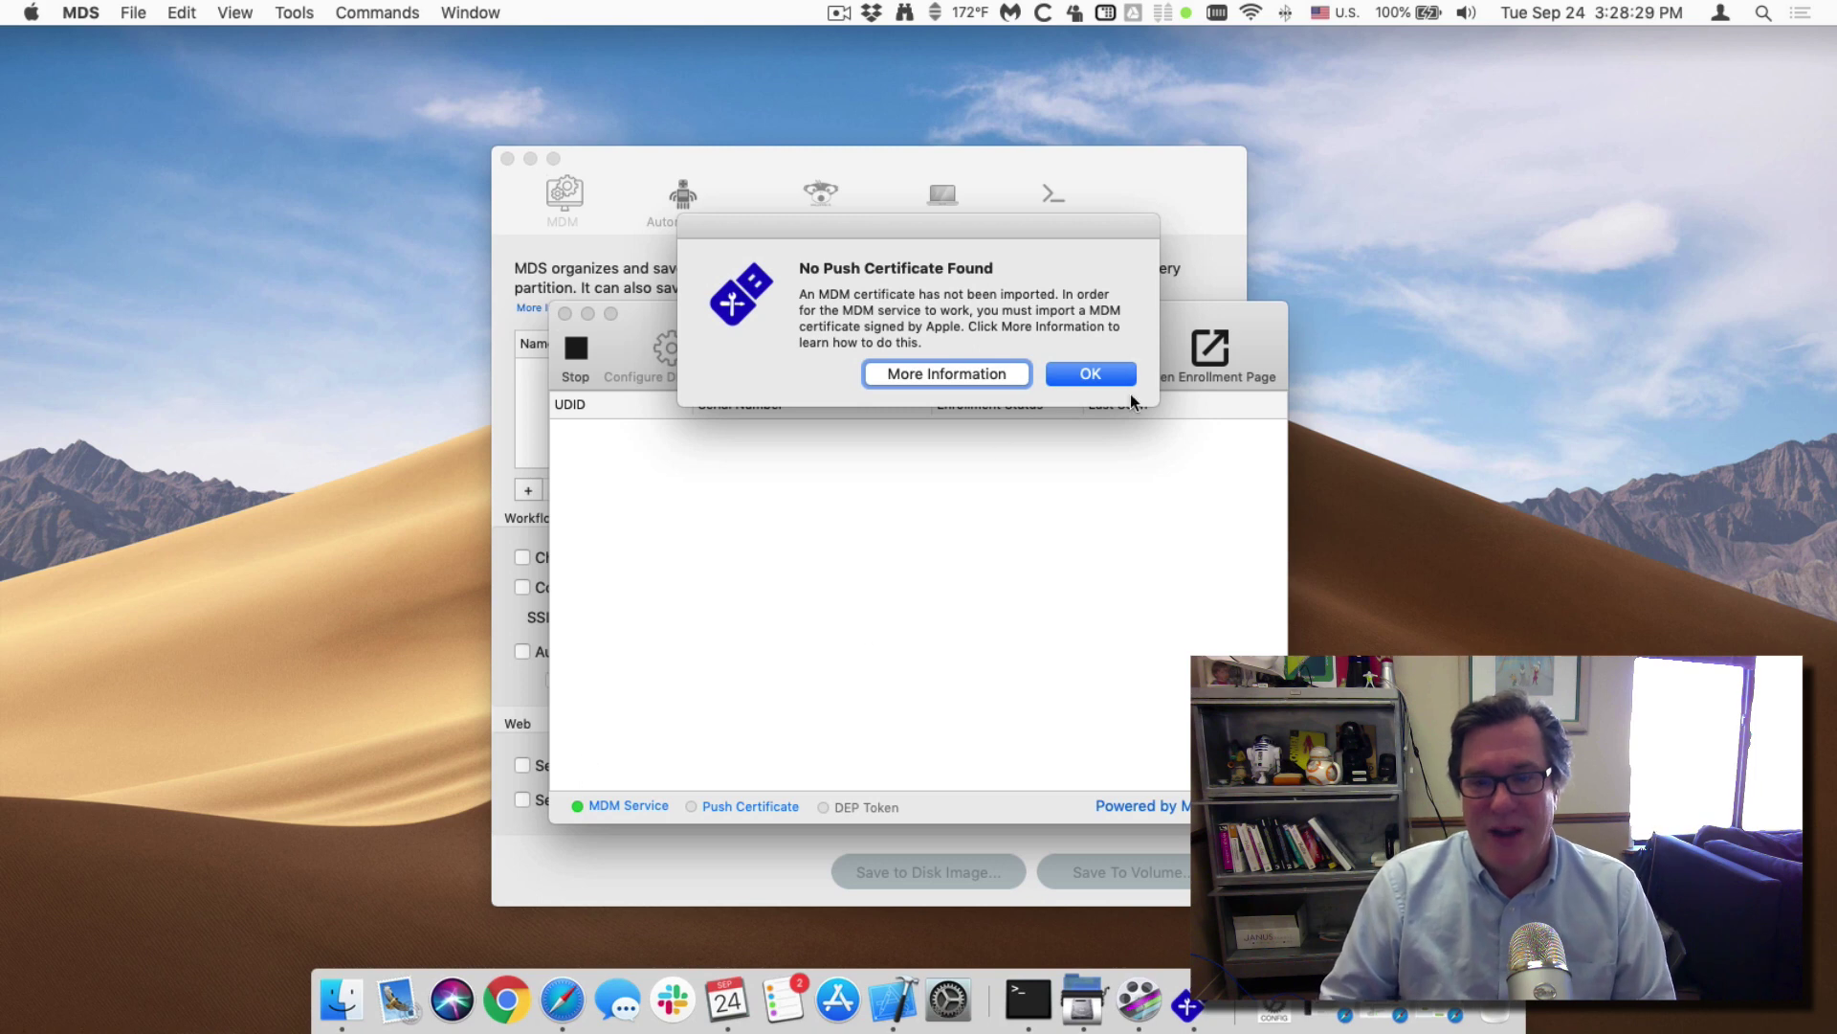
pyautogui.click(1090, 374)
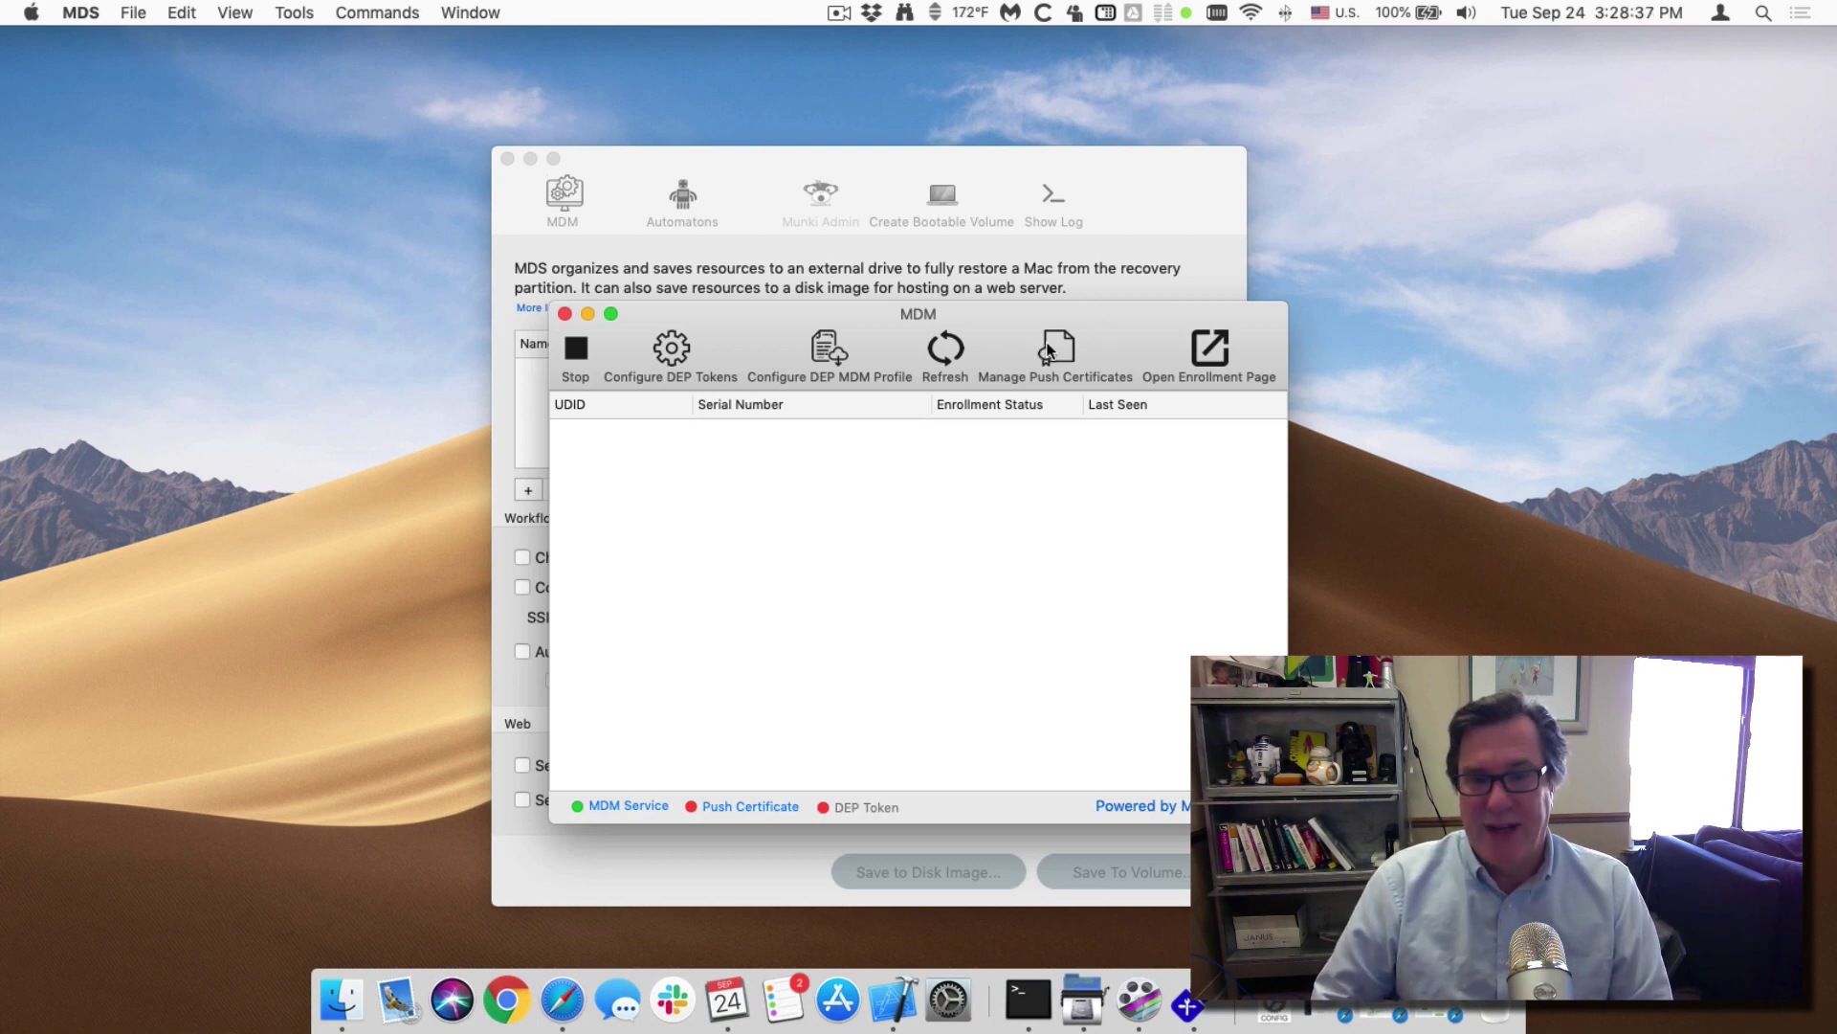
# Begin an unsigned push notification request with United States of America as the country.
pyautogui.click(1072, 352)
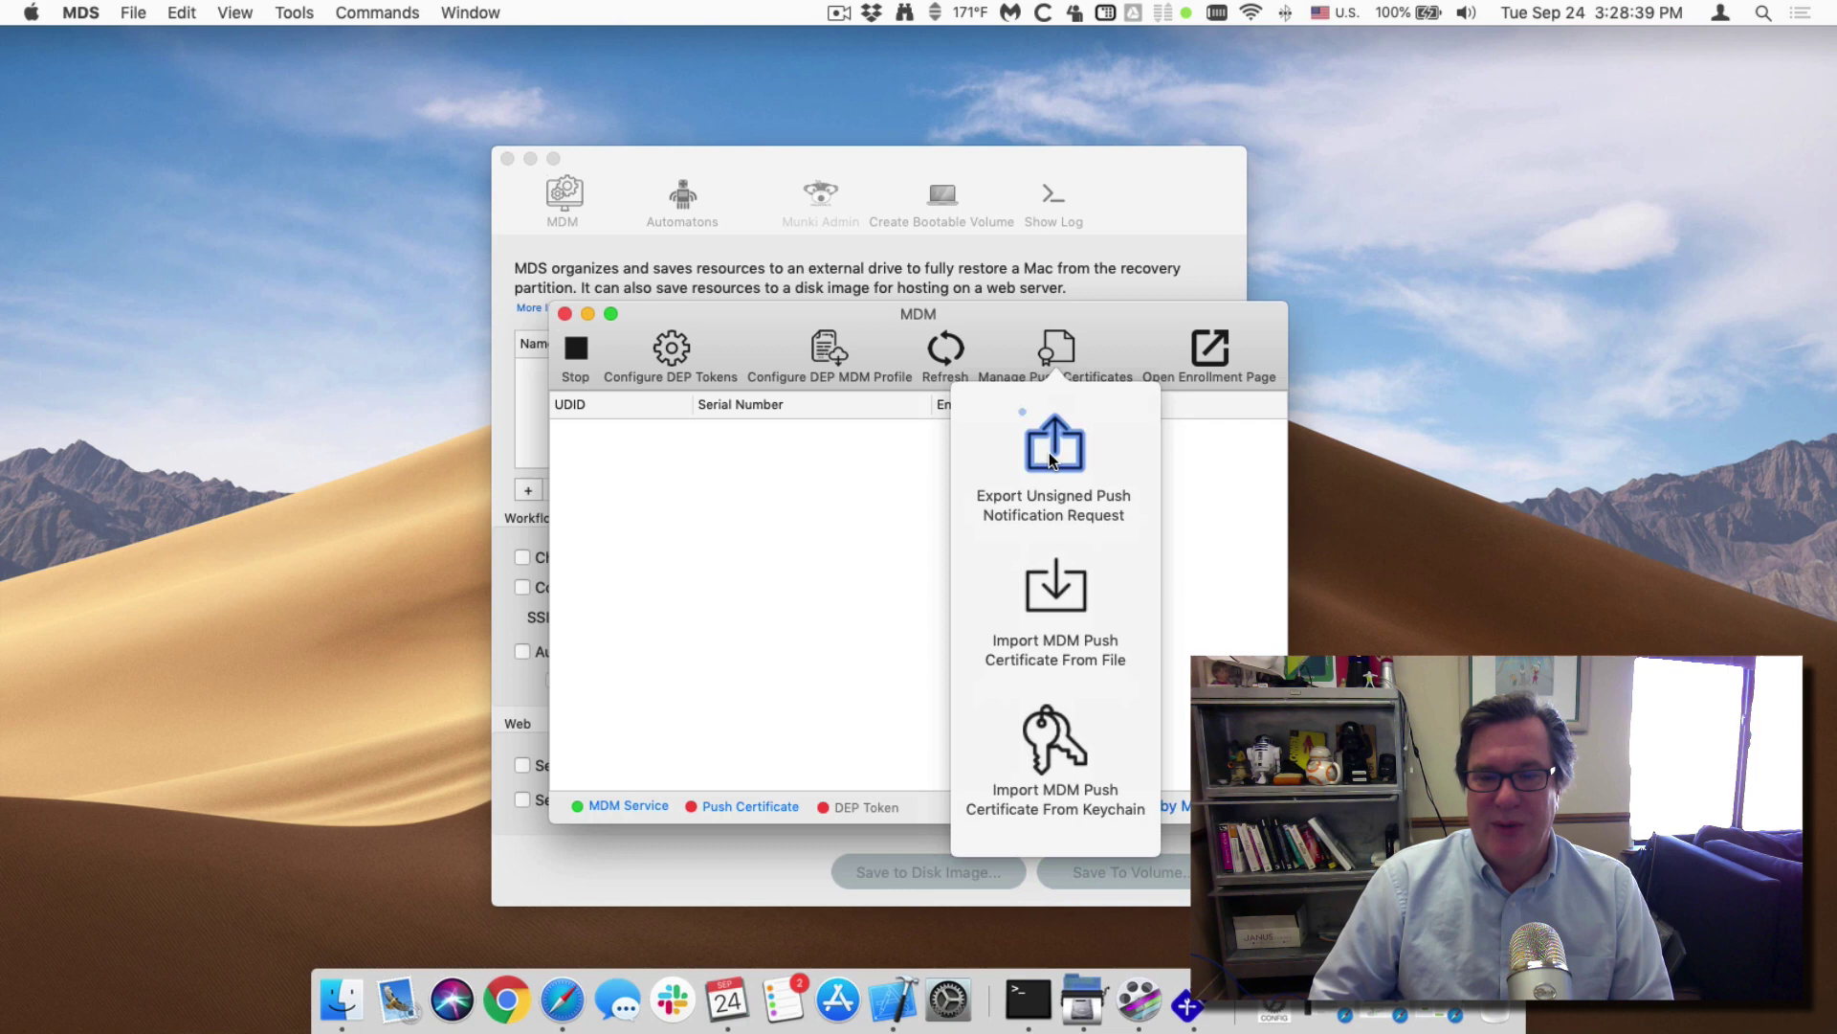
pyautogui.click(1049, 452)
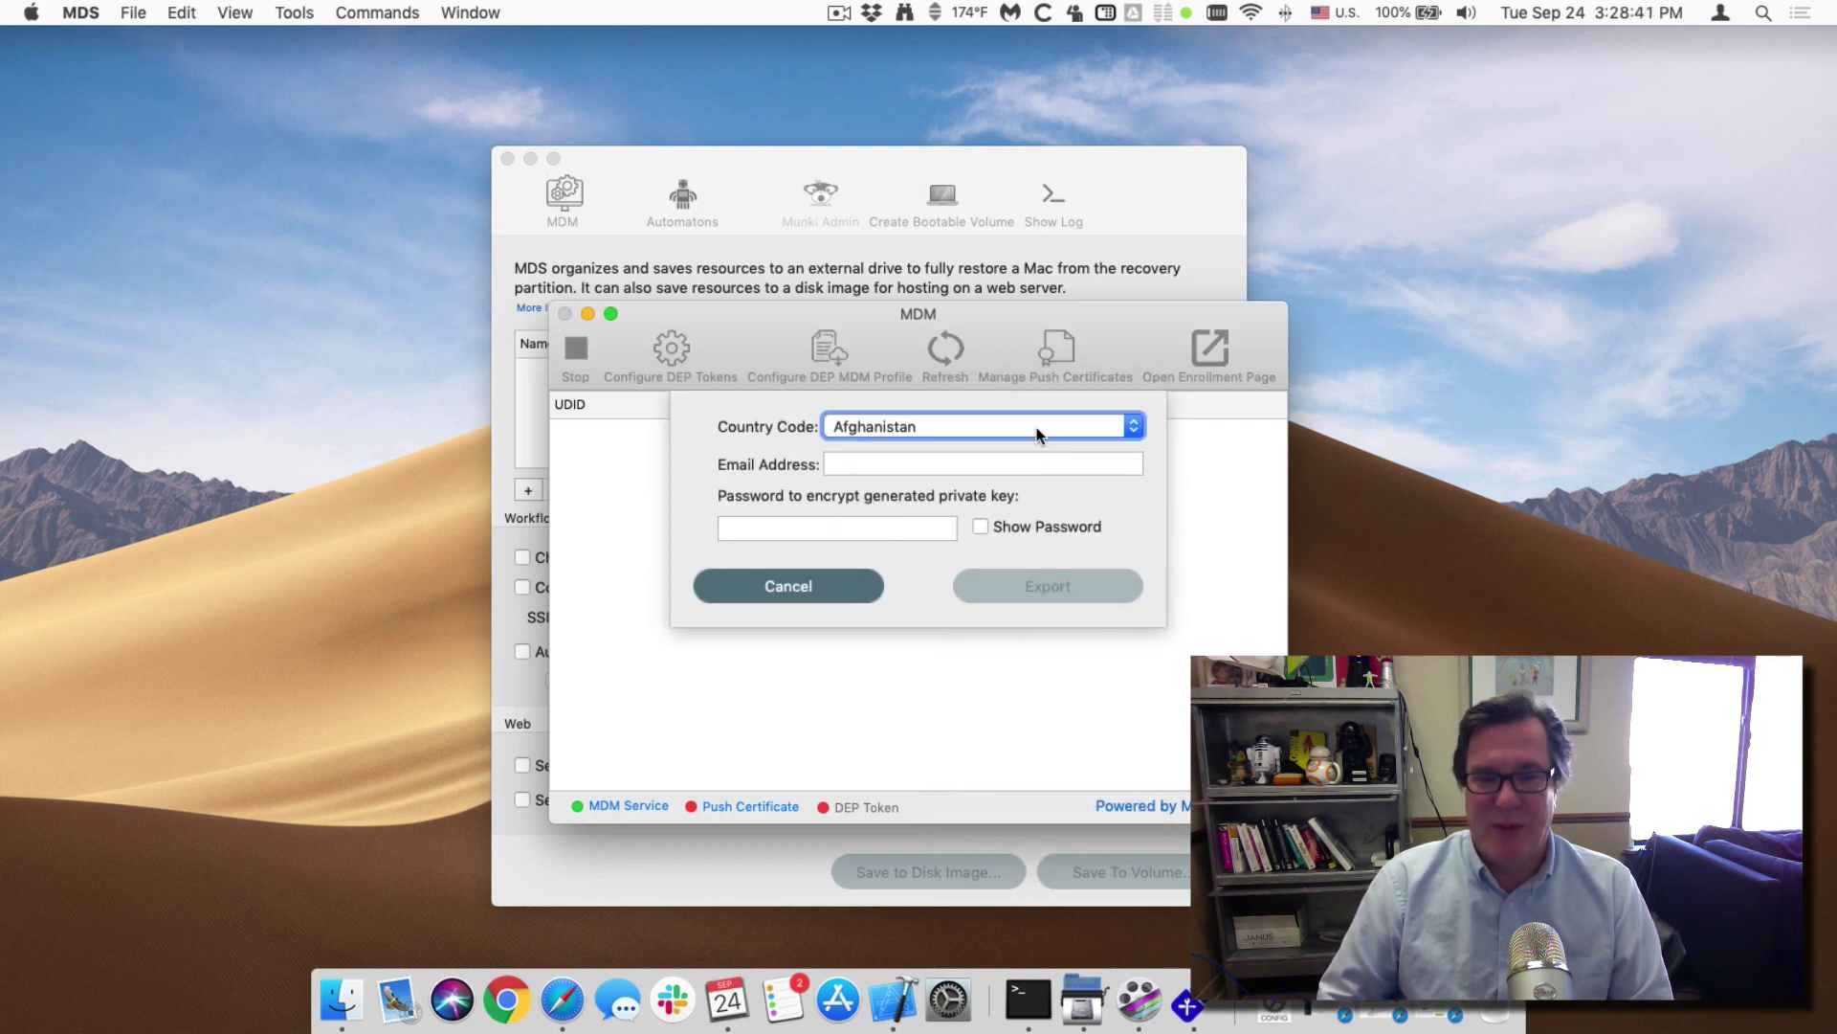
pyautogui.click(1037, 427)
pyautogui.press('u')
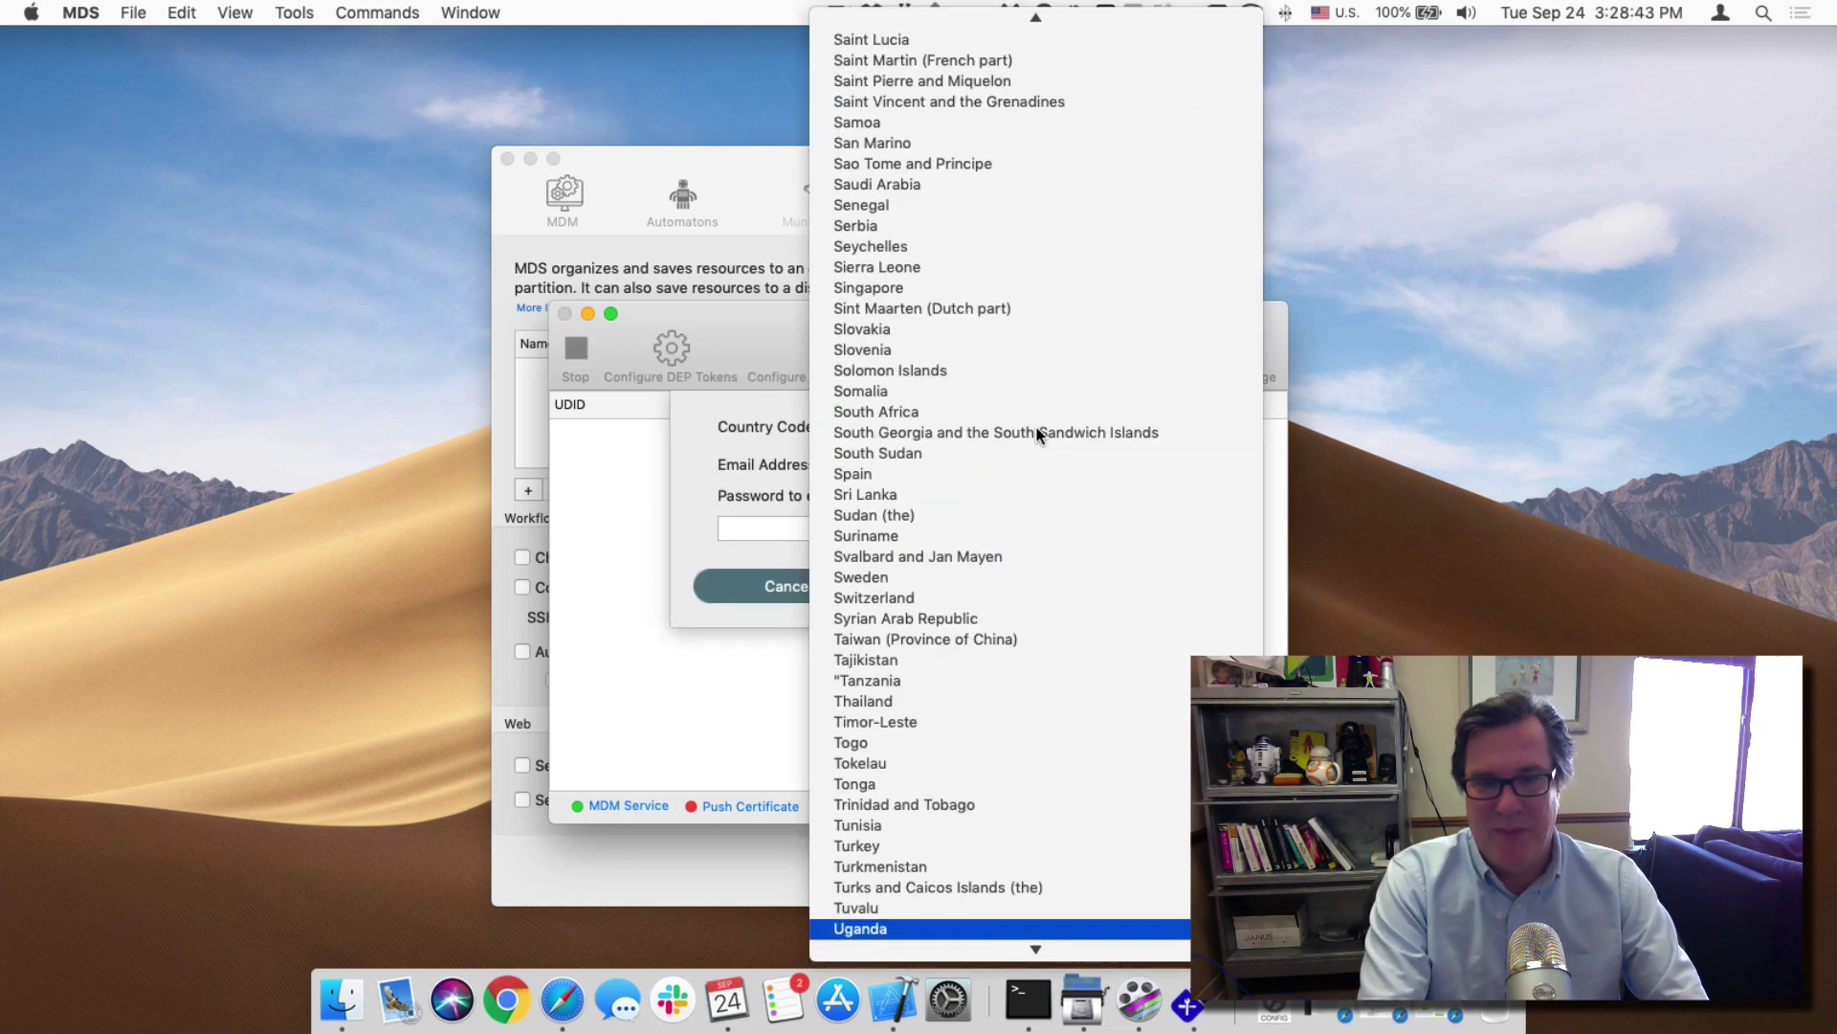
pyautogui.press('Down')
pyautogui.press('Down')
pyautogui.press('Down')
pyautogui.press('Down')
pyautogui.press('Down')
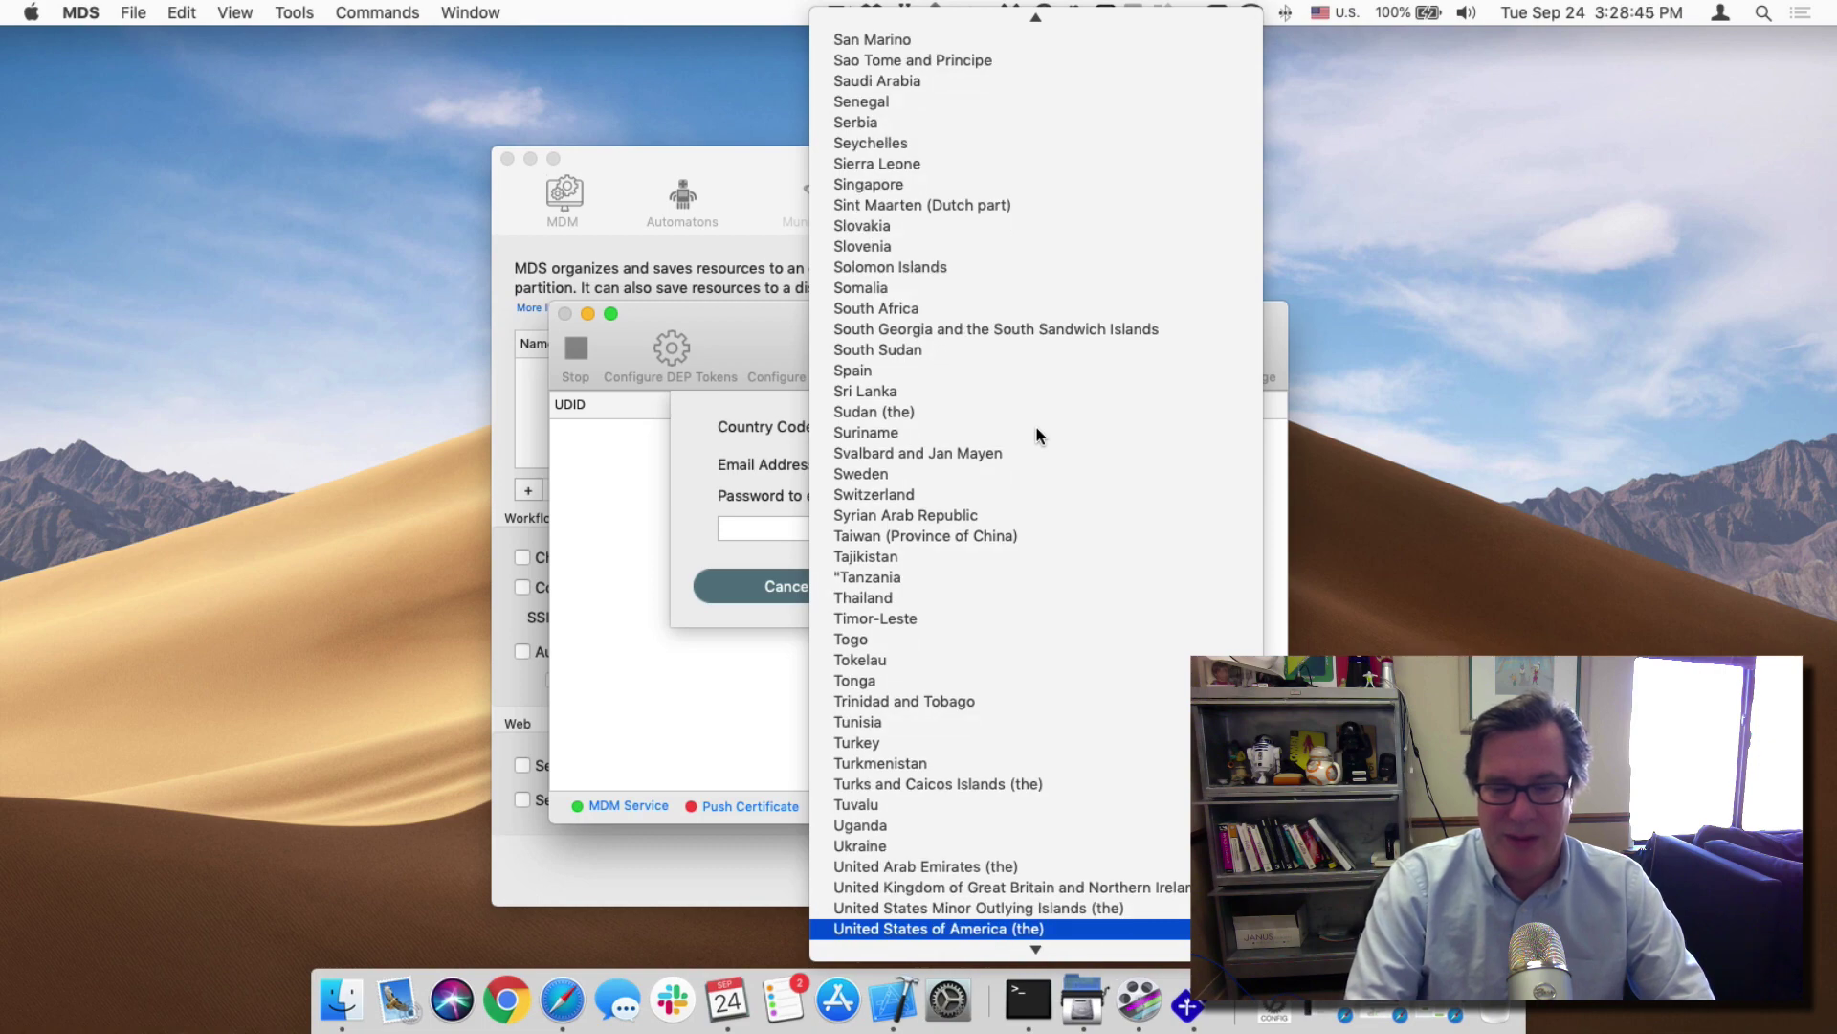
pyautogui.press('Return')
# Enter the support contact e-mail and a private-key password.
pyautogui.press('Tab')
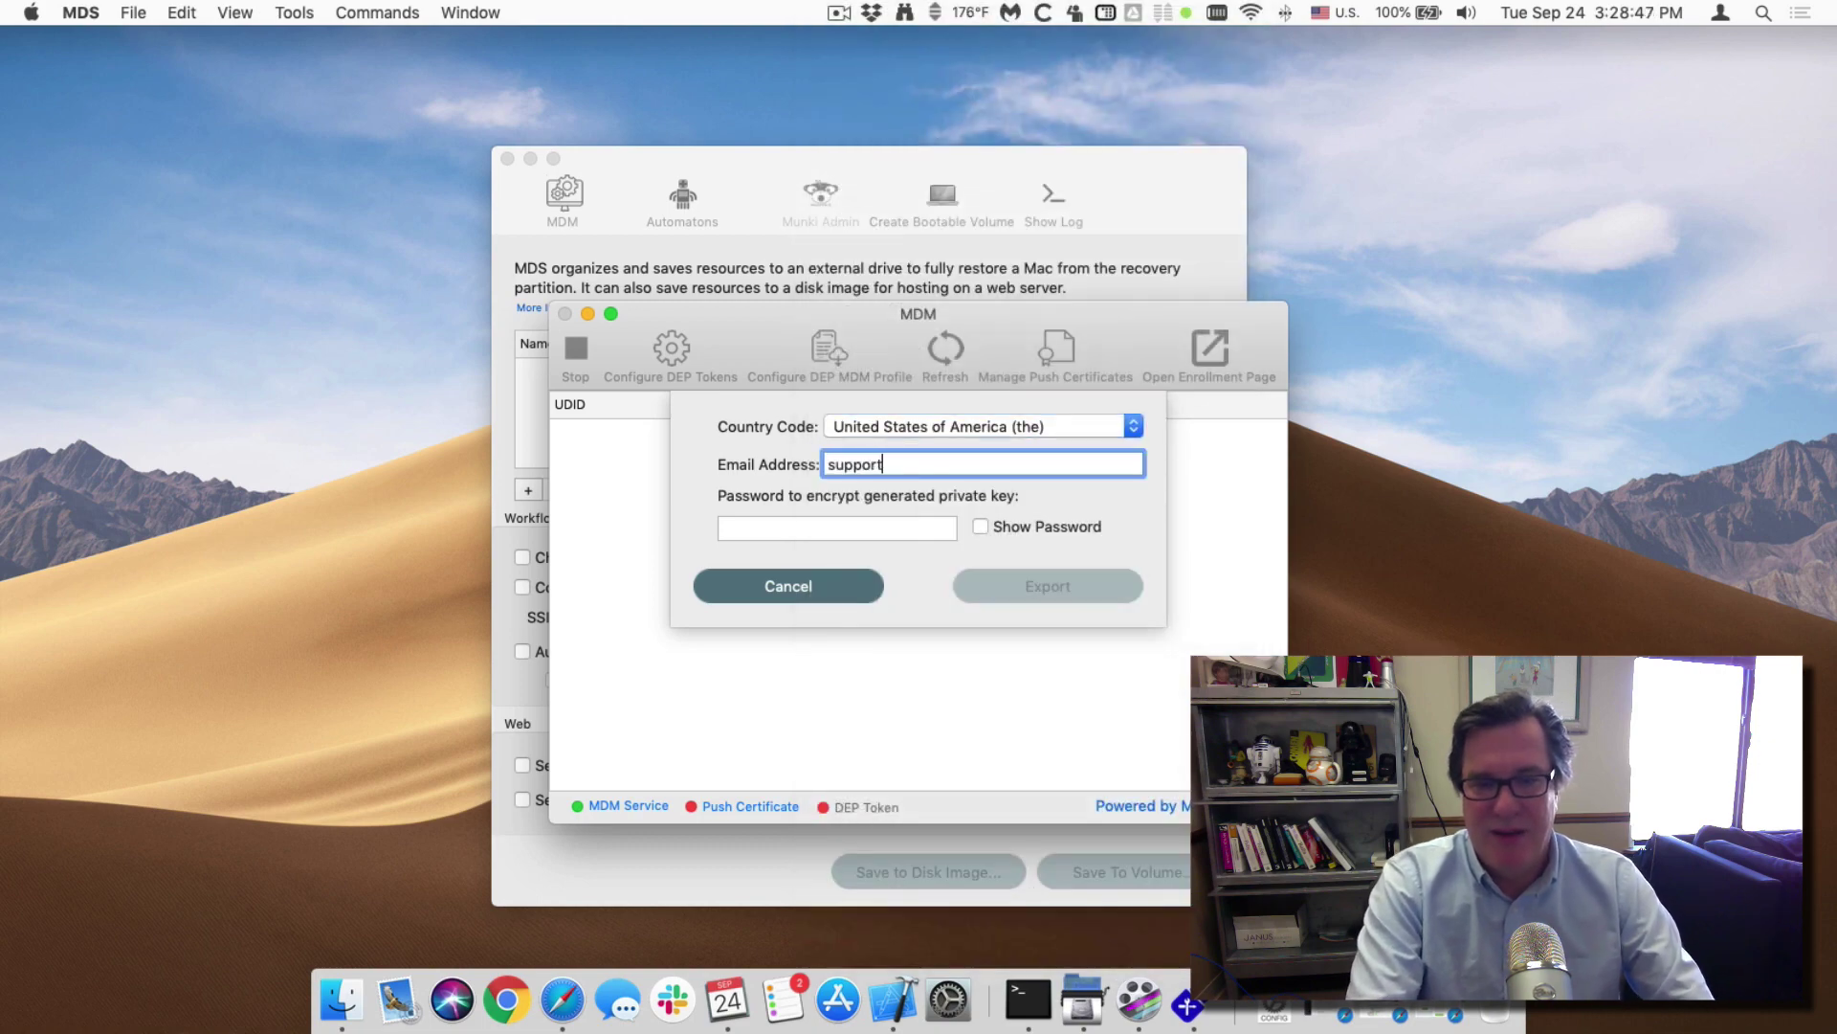
pyautogui.press('Tab')
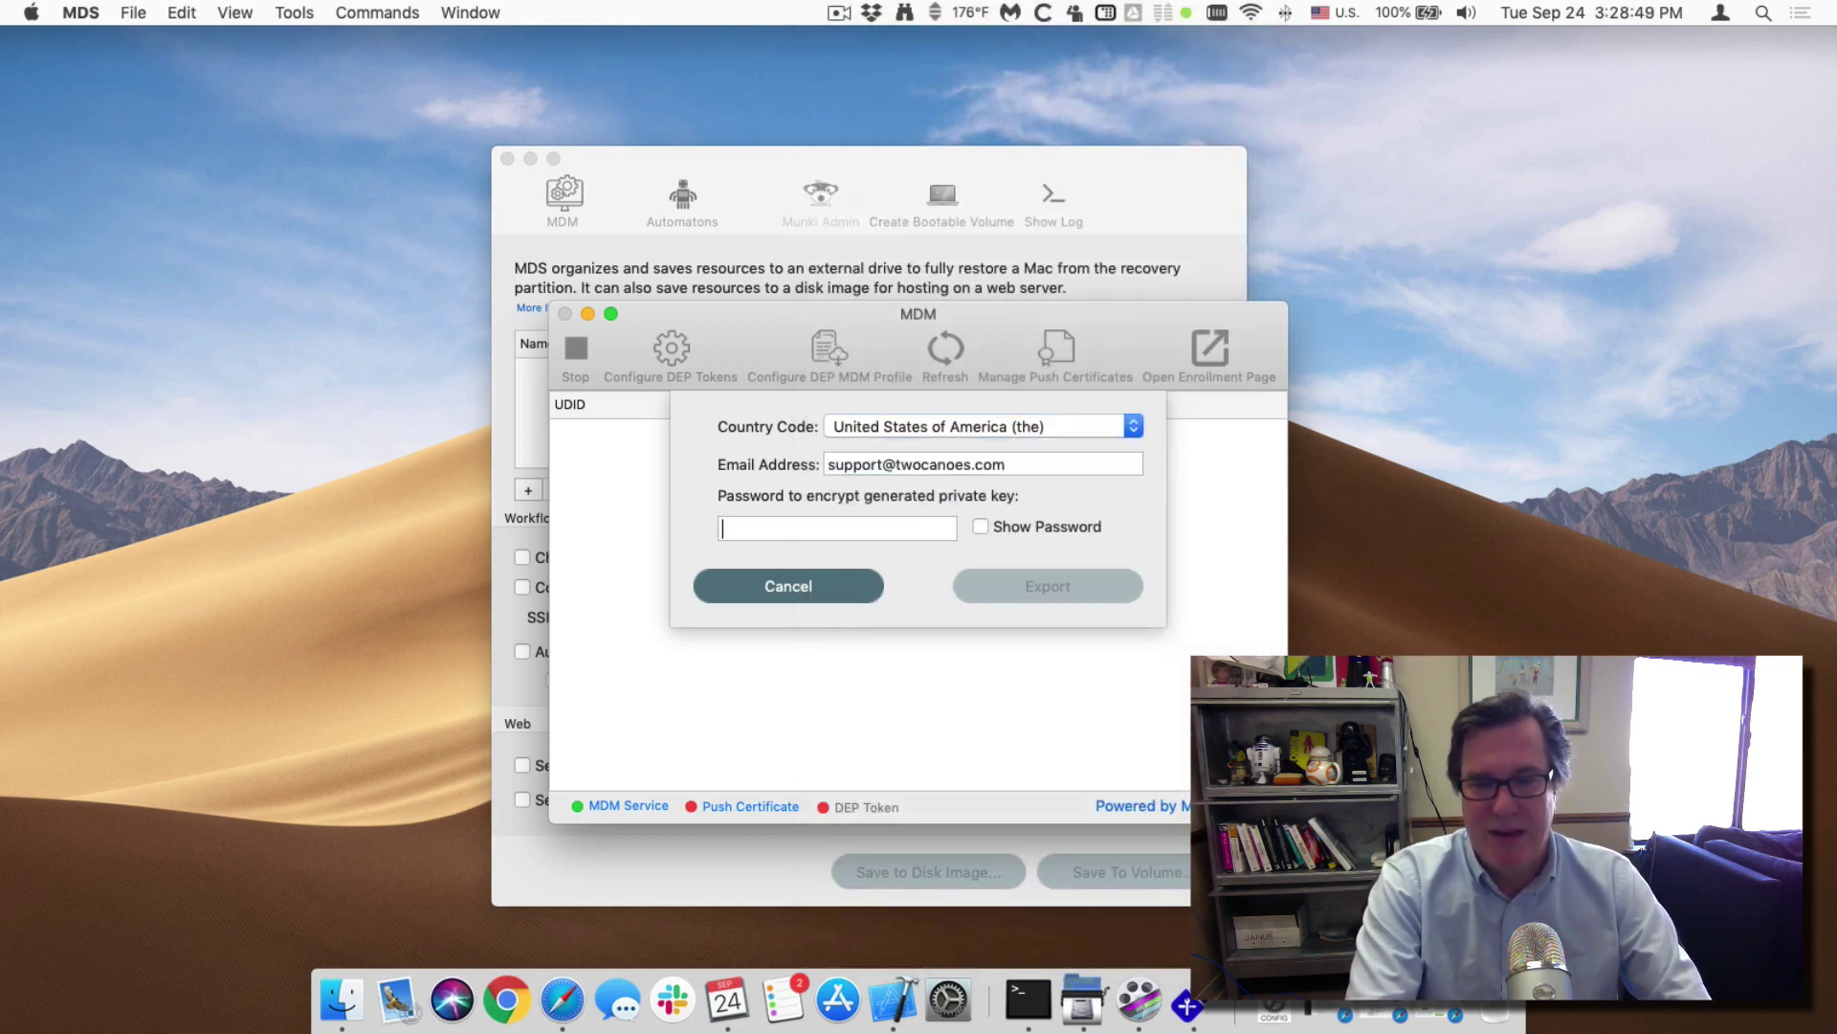
pyautogui.write('••••••••')
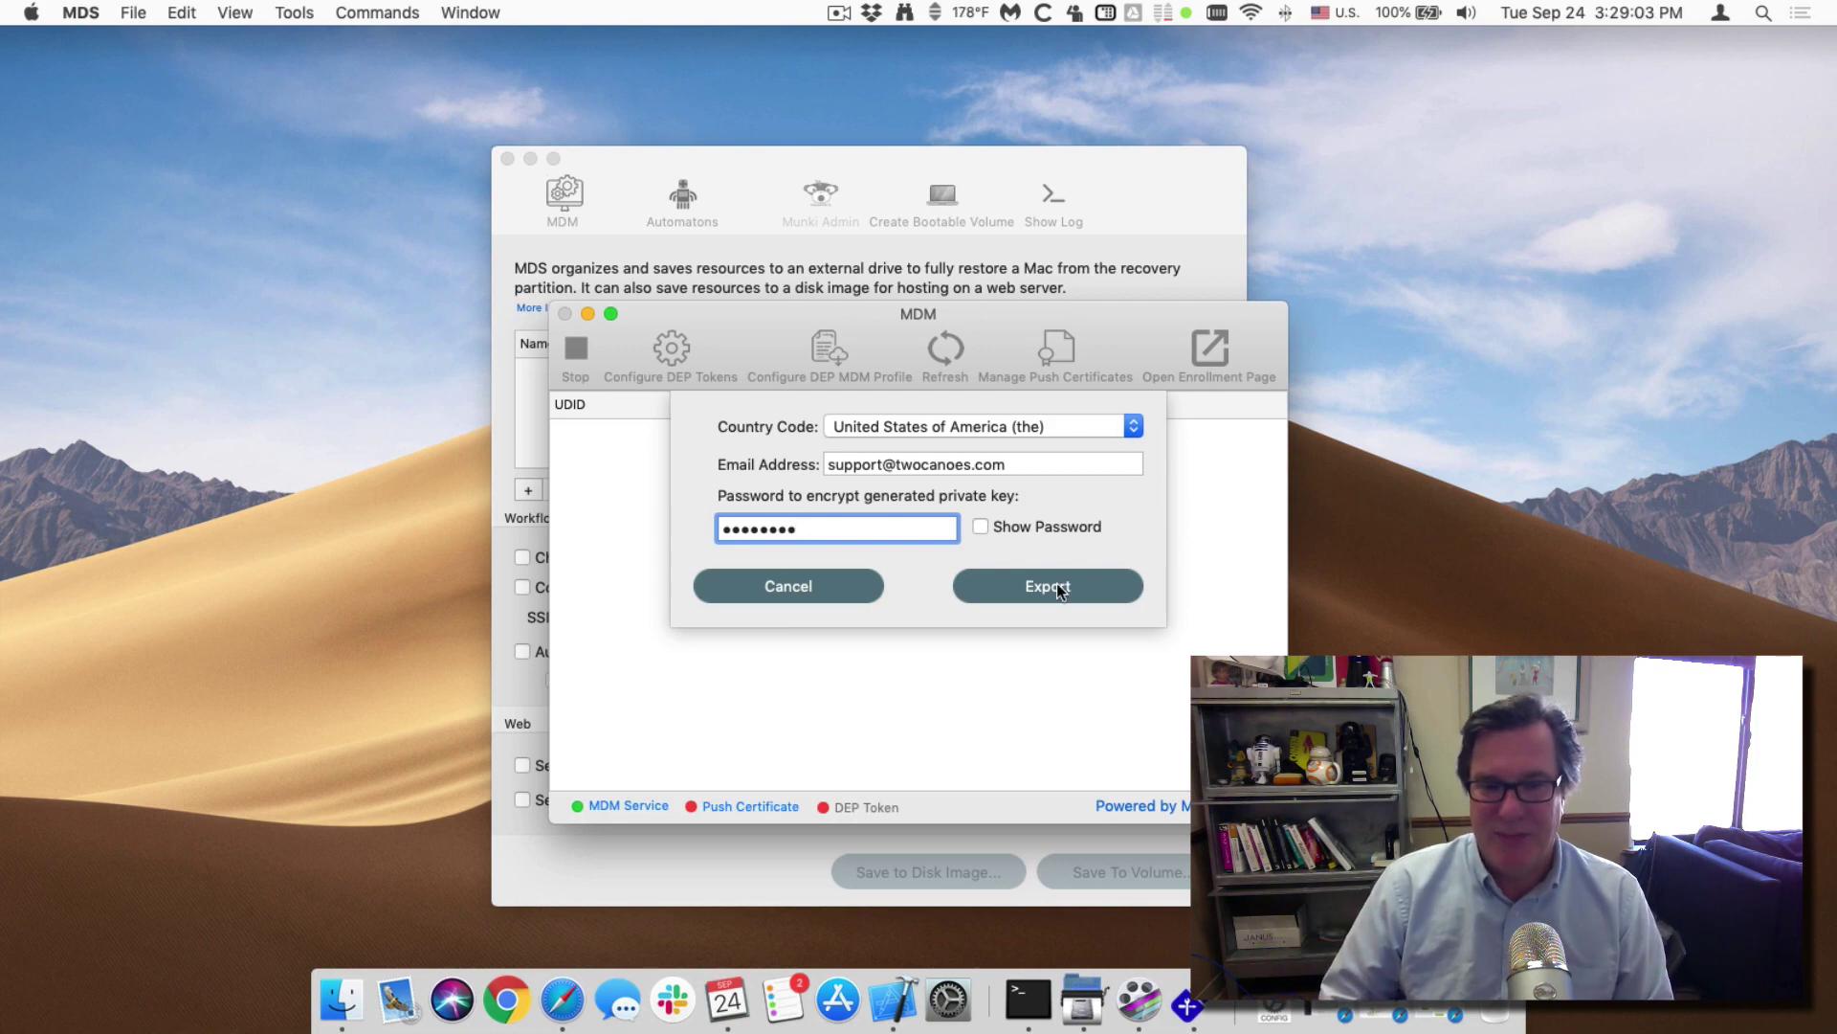
# Export the signing request and private key into a new APNS folder inside SecurityMDS.
pyautogui.click(1060, 588)
pyautogui.click(955, 201)
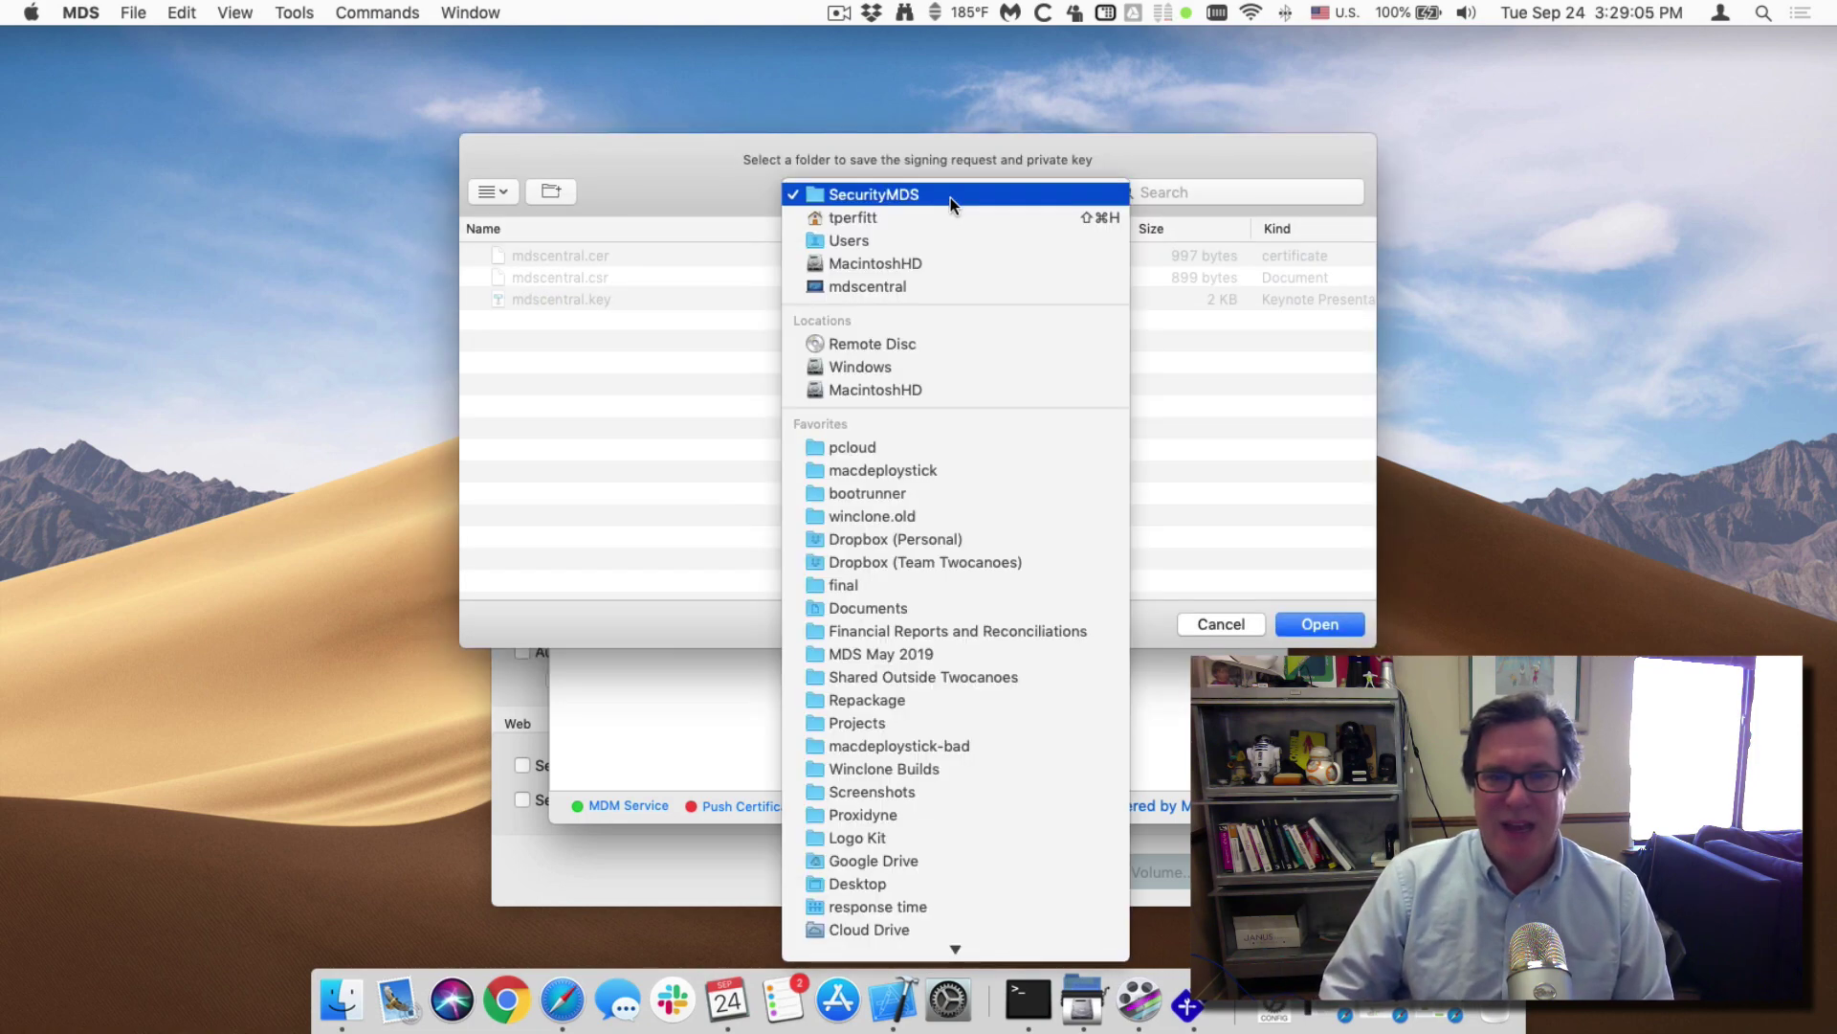
pyautogui.click(948, 212)
pyautogui.doubleClick(585, 257)
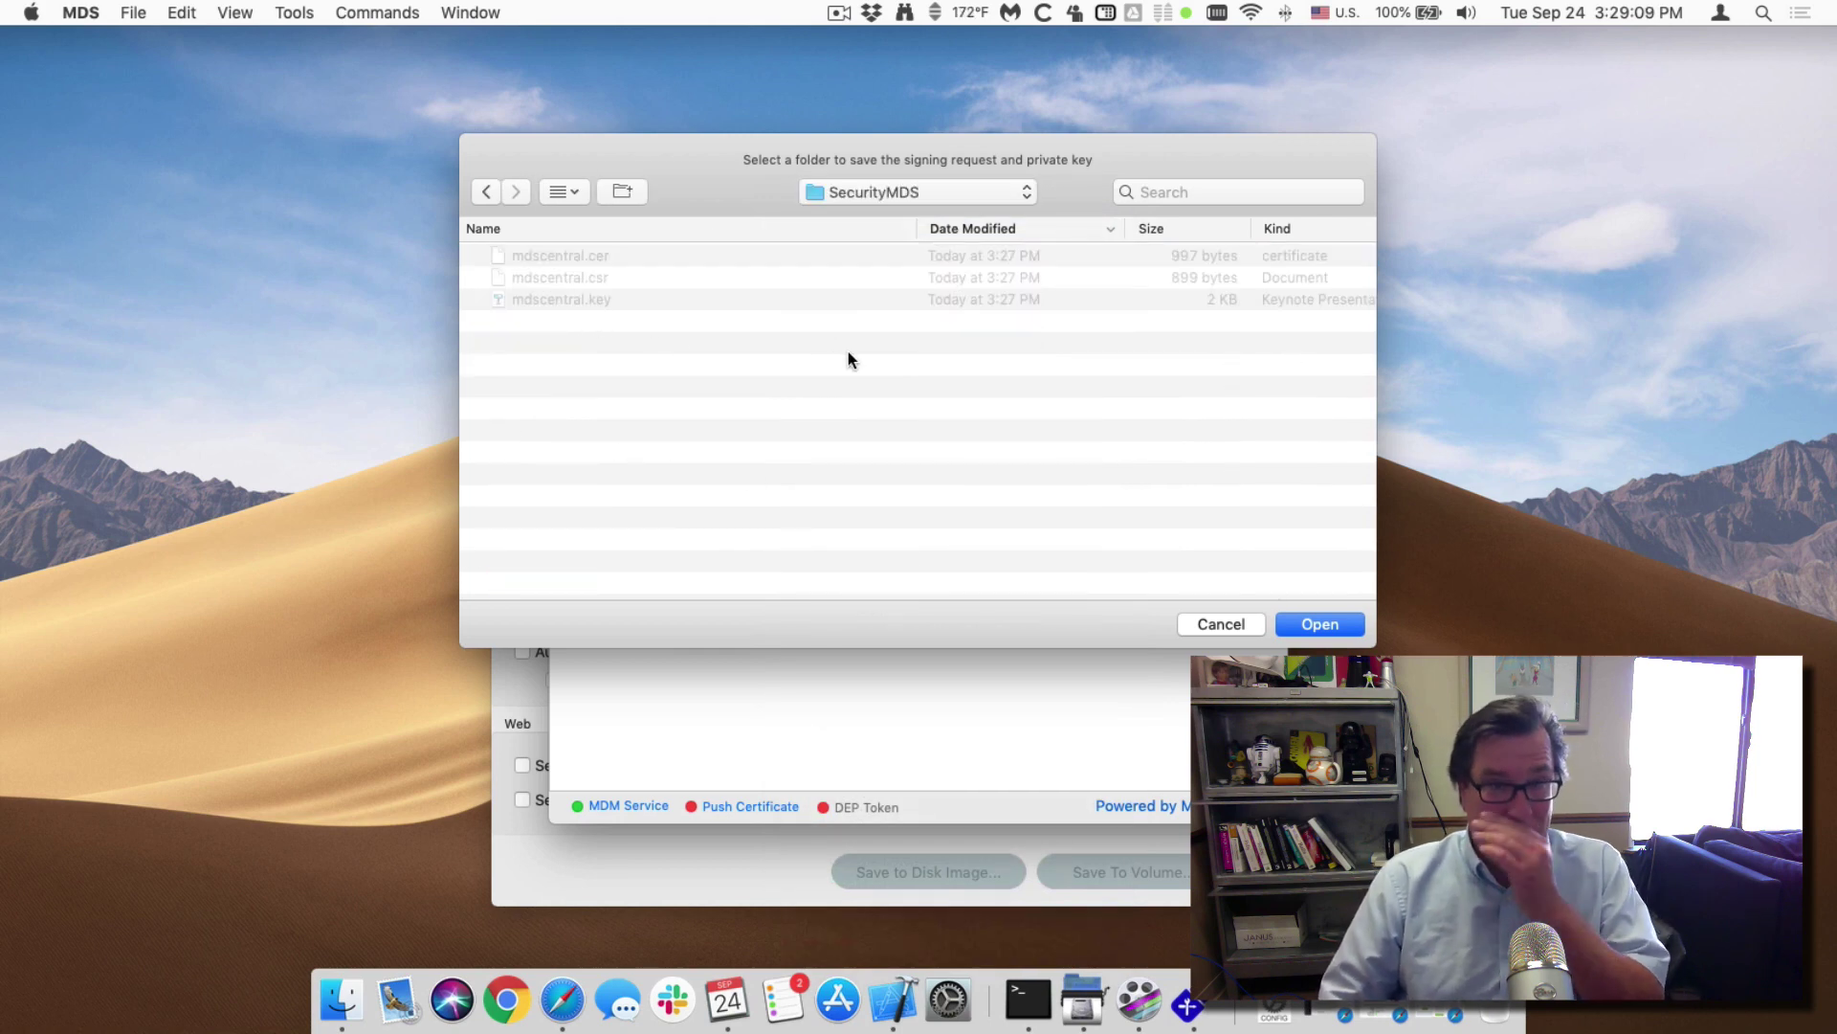
pyautogui.press('super+shift+n')
pyautogui.write('APNS')
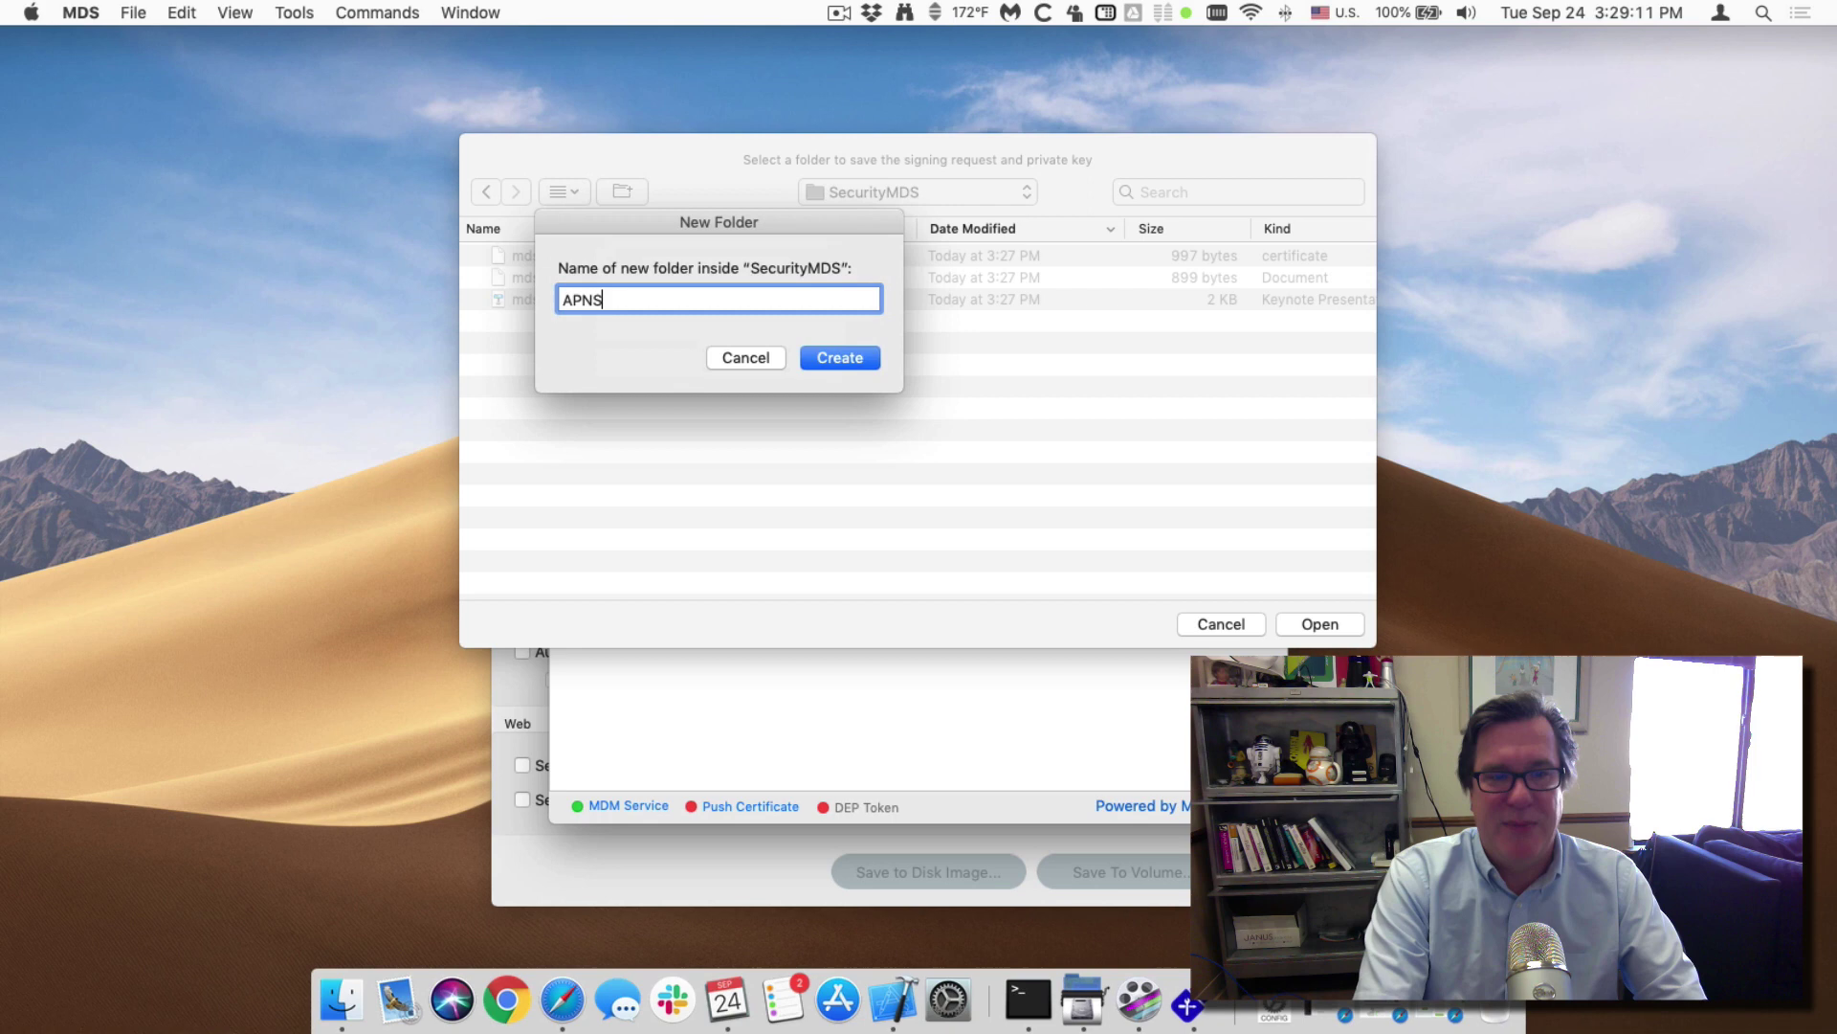
pyautogui.press('Return')
pyautogui.press('Return')
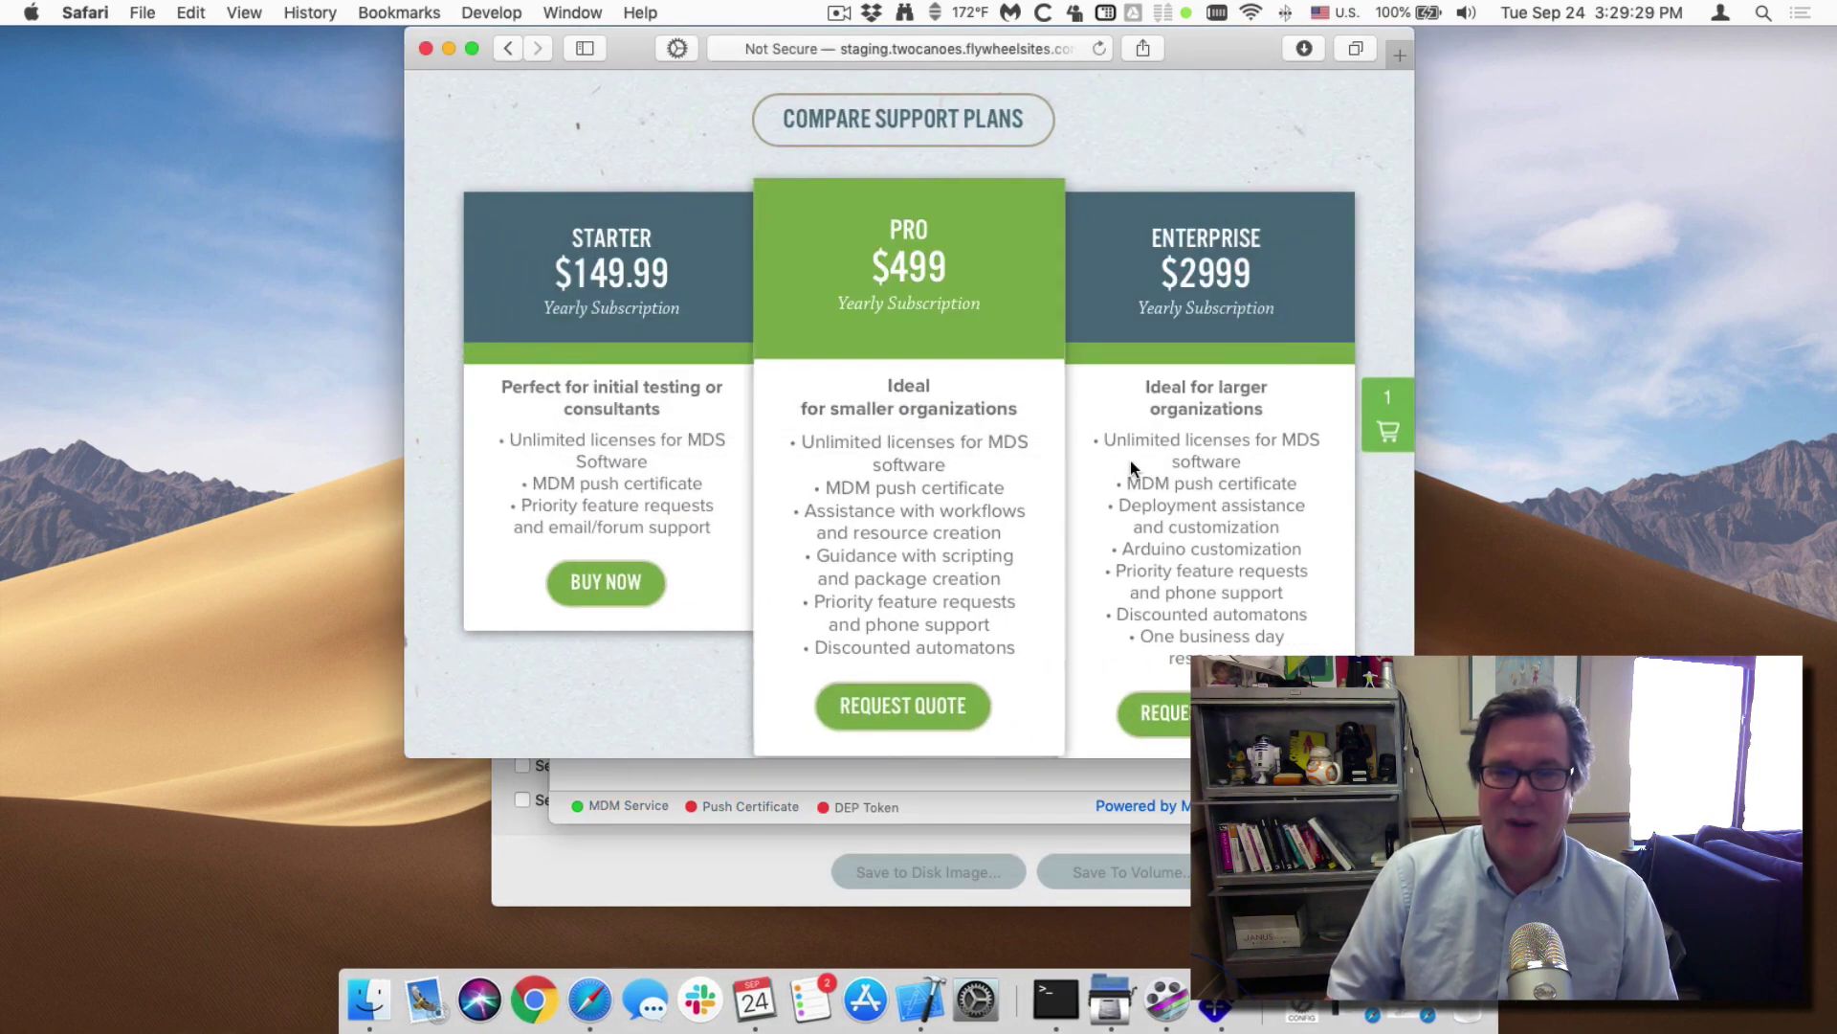
# Select Buy Now for the $149.99 Starter support plan on the Two Canoes site.
pyautogui.moveTo(632, 37); pyautogui.dragTo(637, 104)
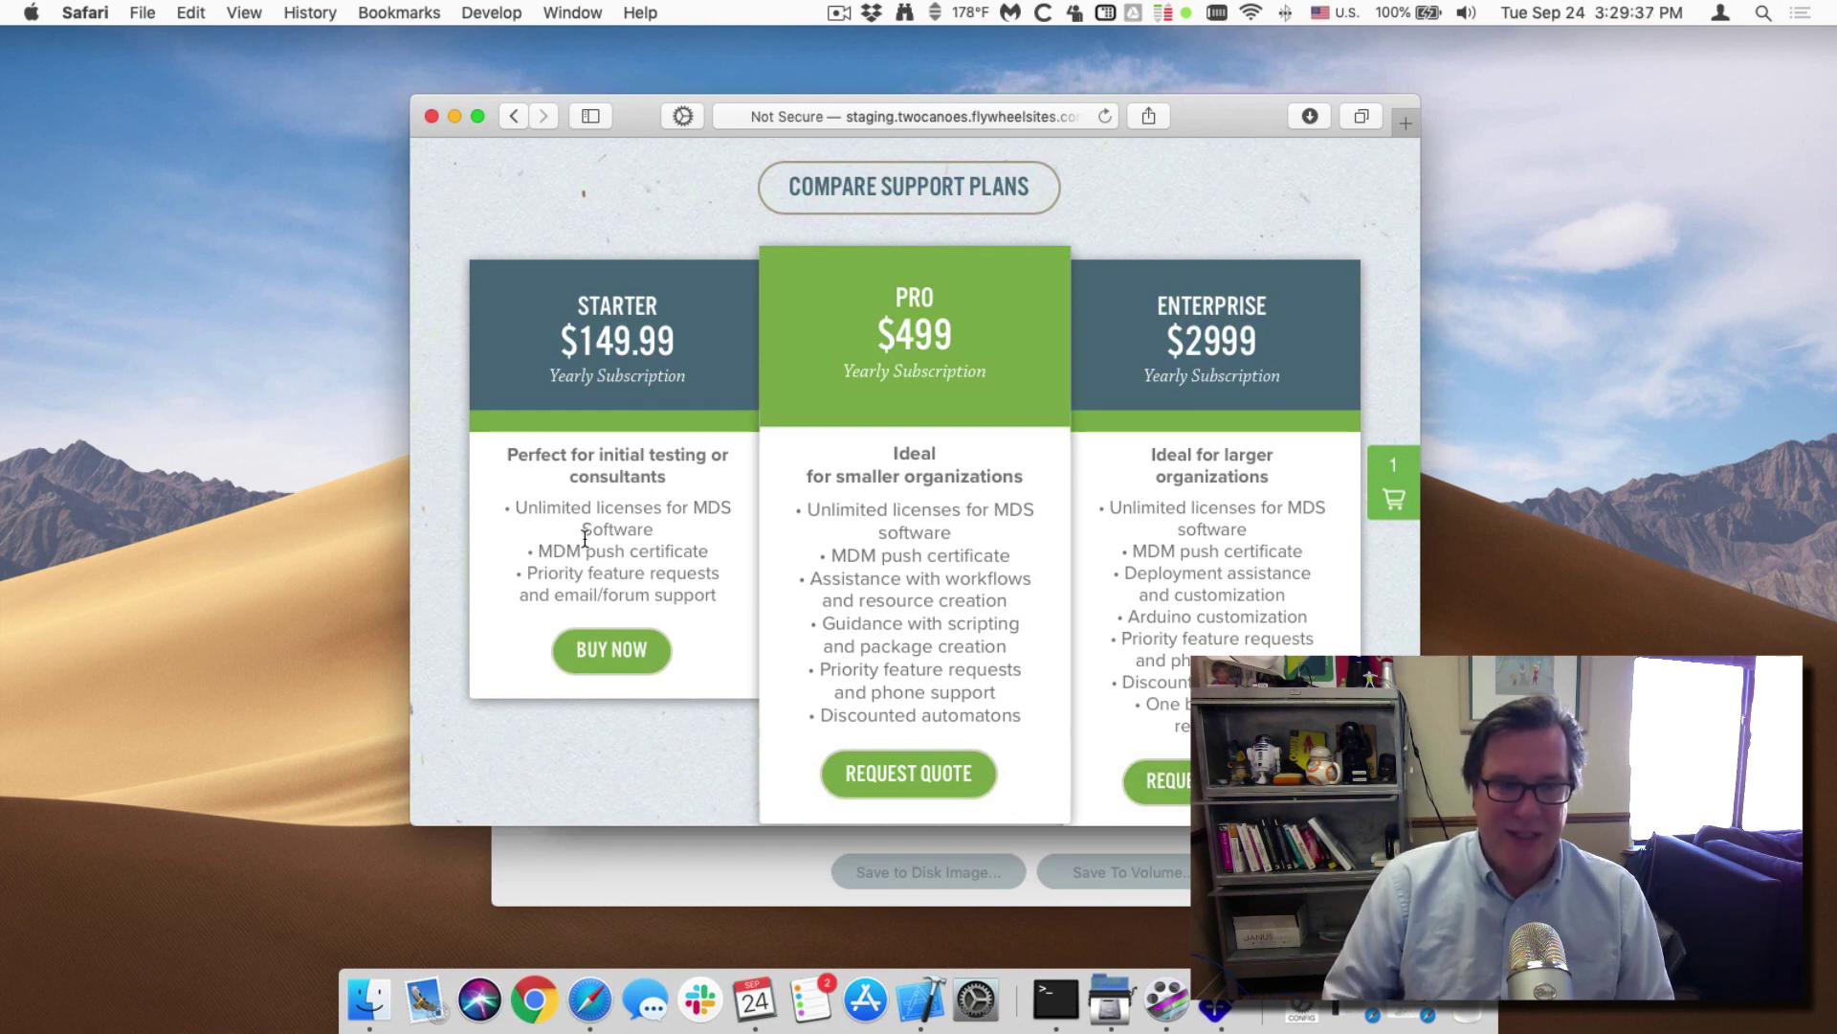
pyautogui.moveTo(560, 555); pyautogui.dragTo(561, 544)
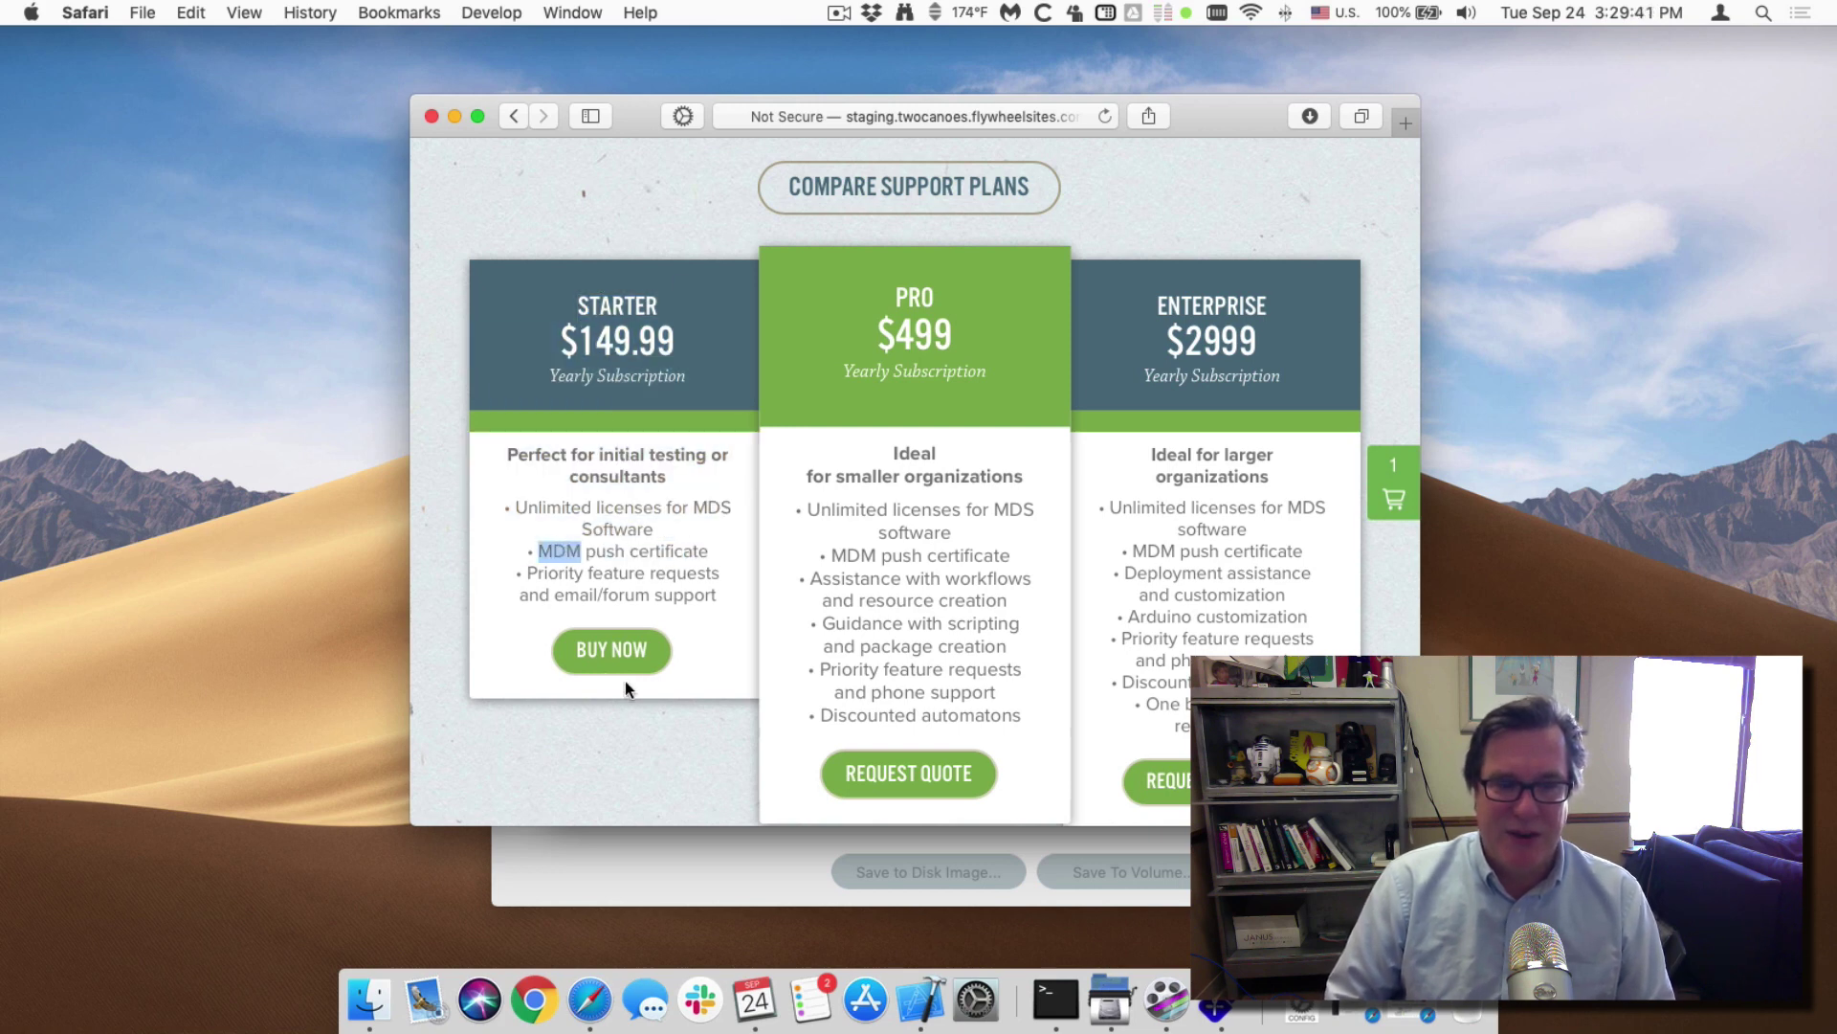
pyautogui.click(612, 658)
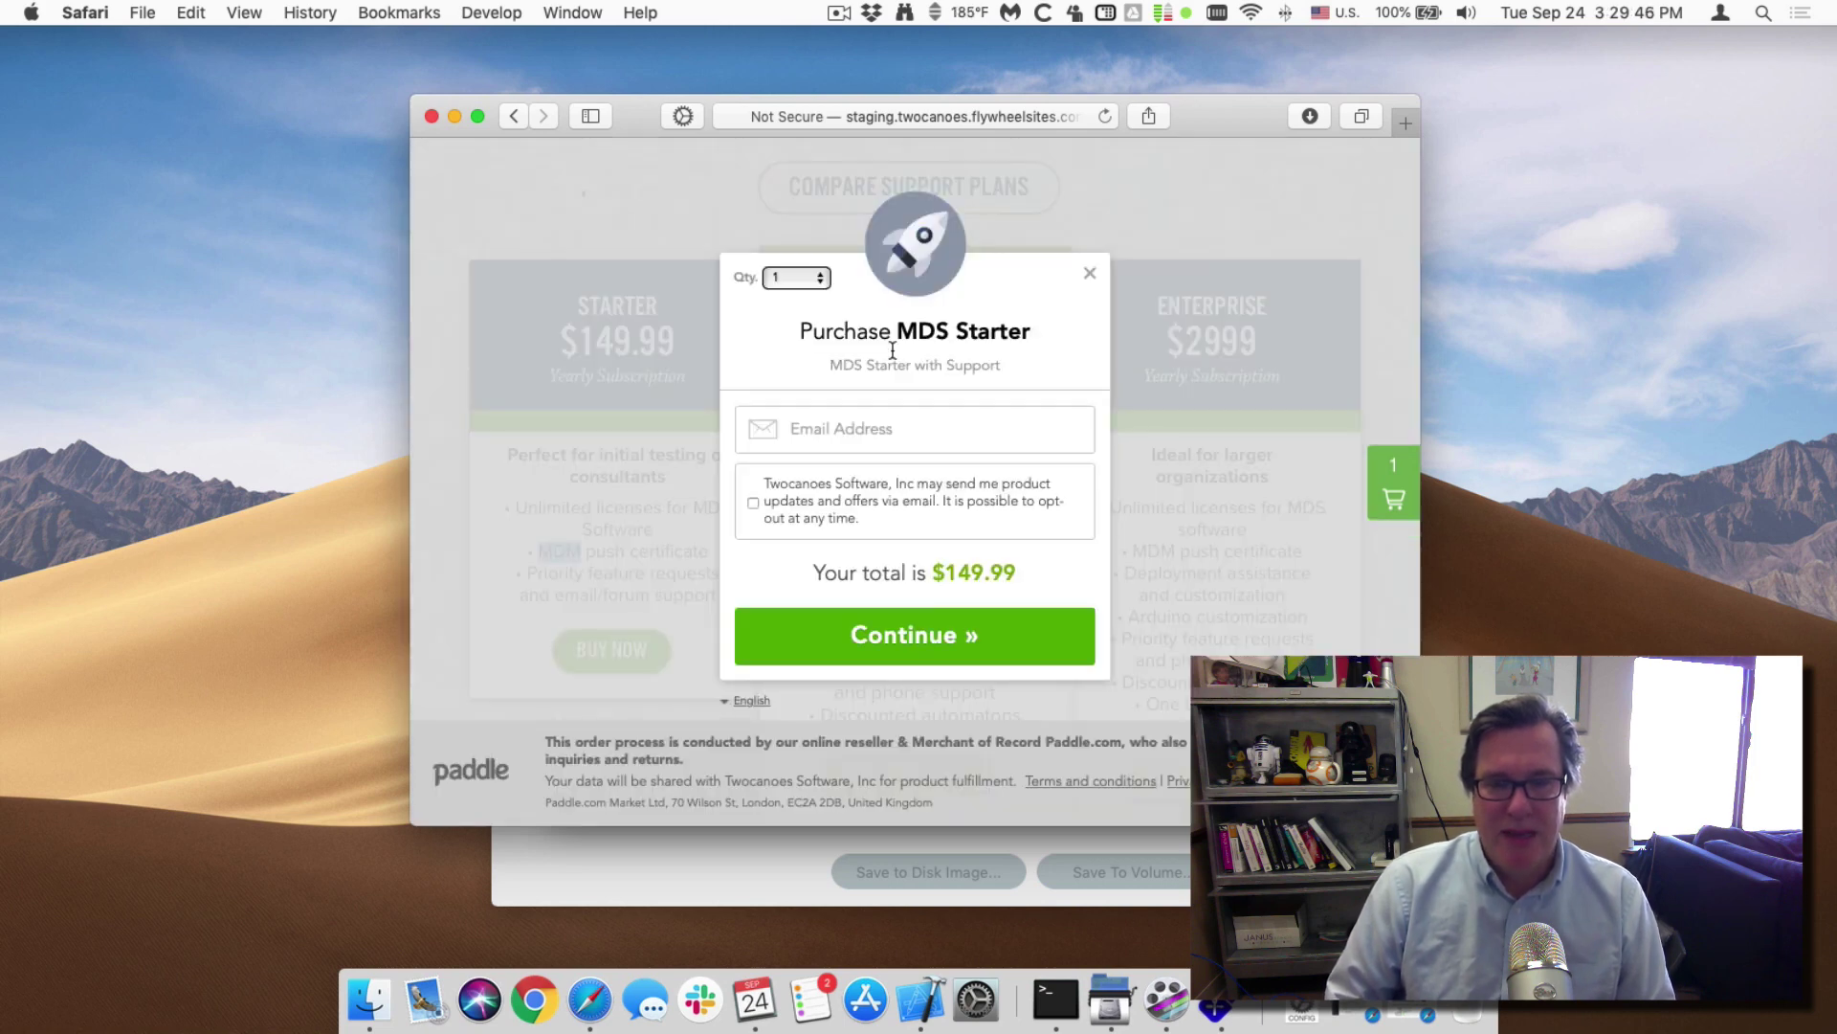
# Enter the buyer's e-mail address and continue to the location step.
pyautogui.click(887, 428)
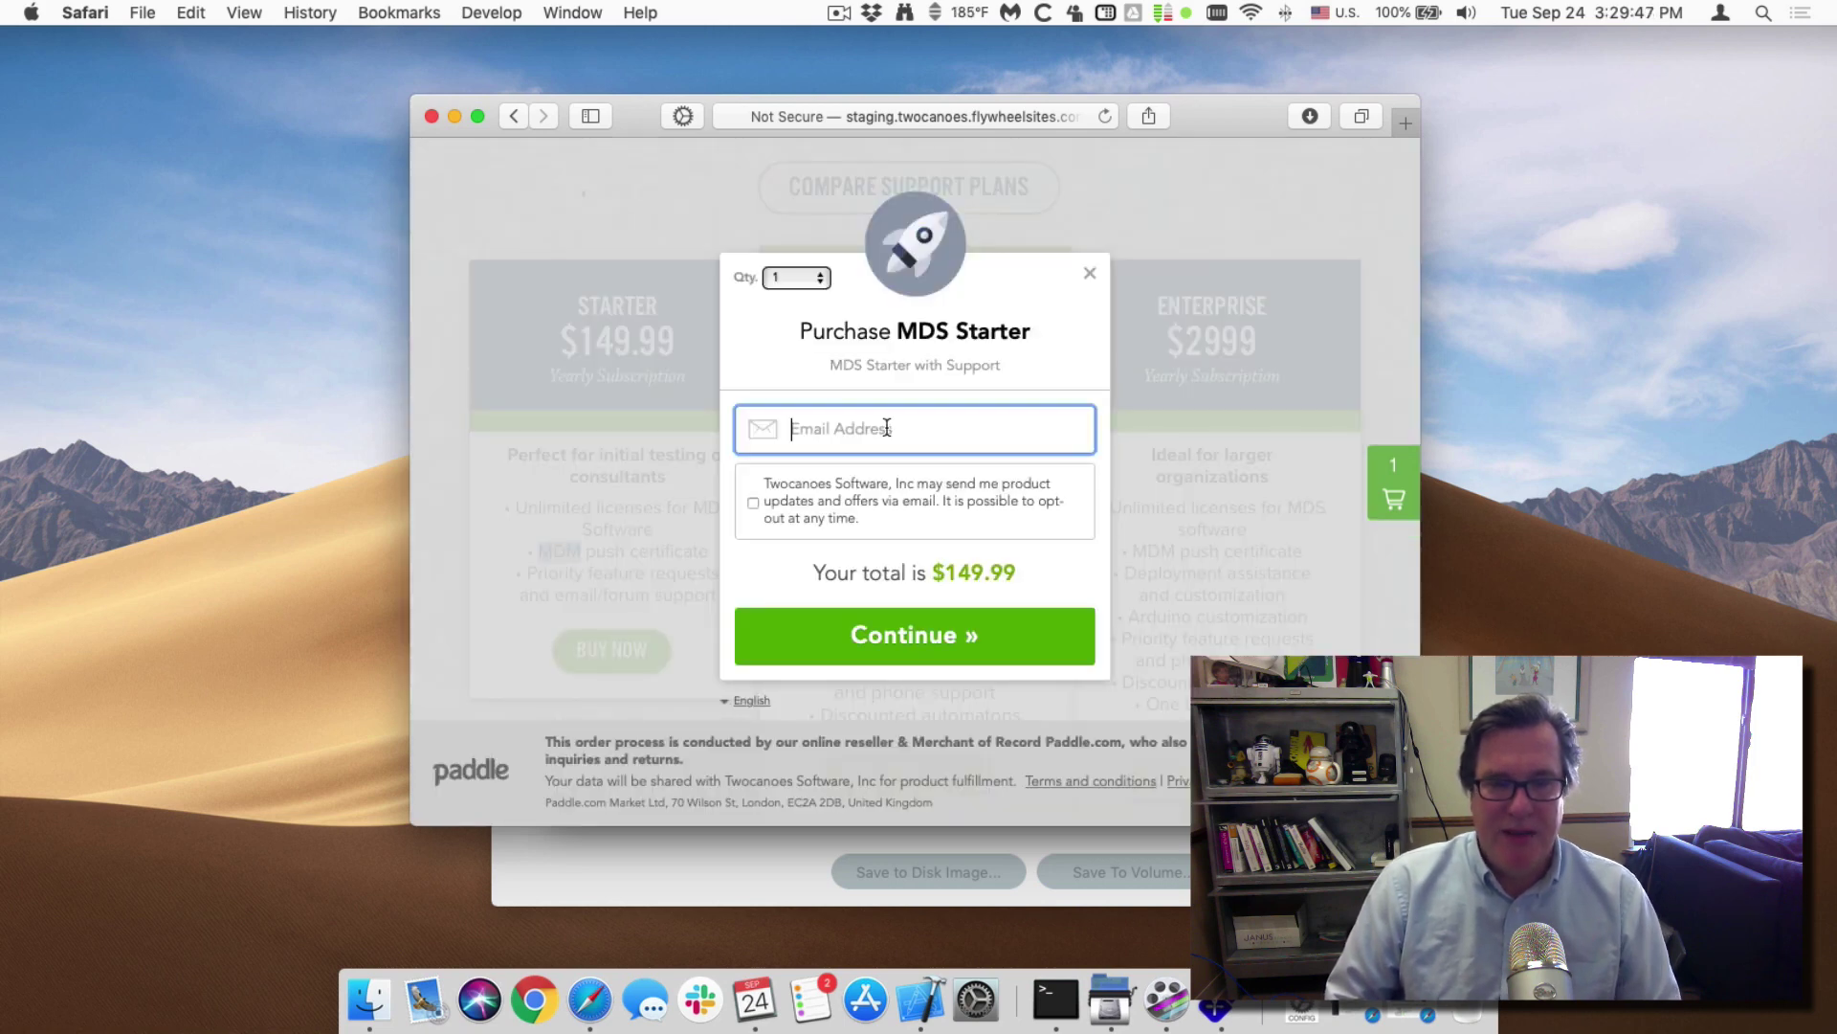
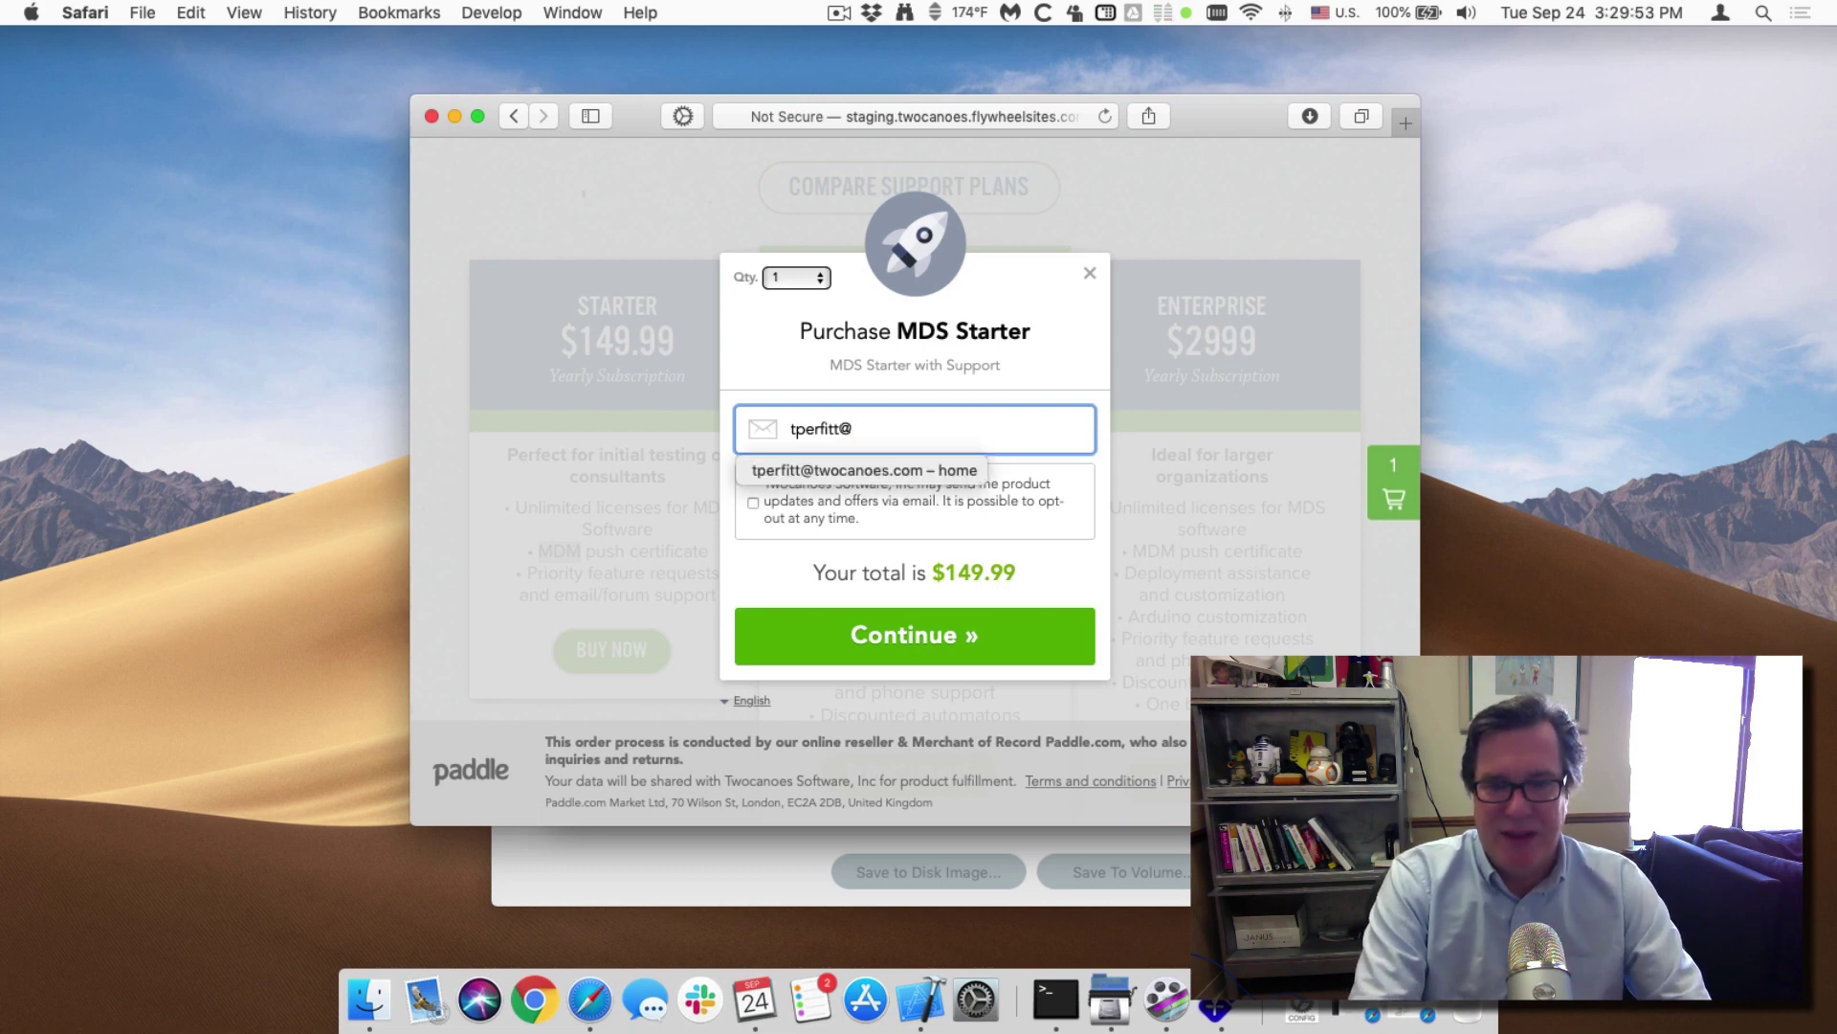
pyautogui.press('Tab')
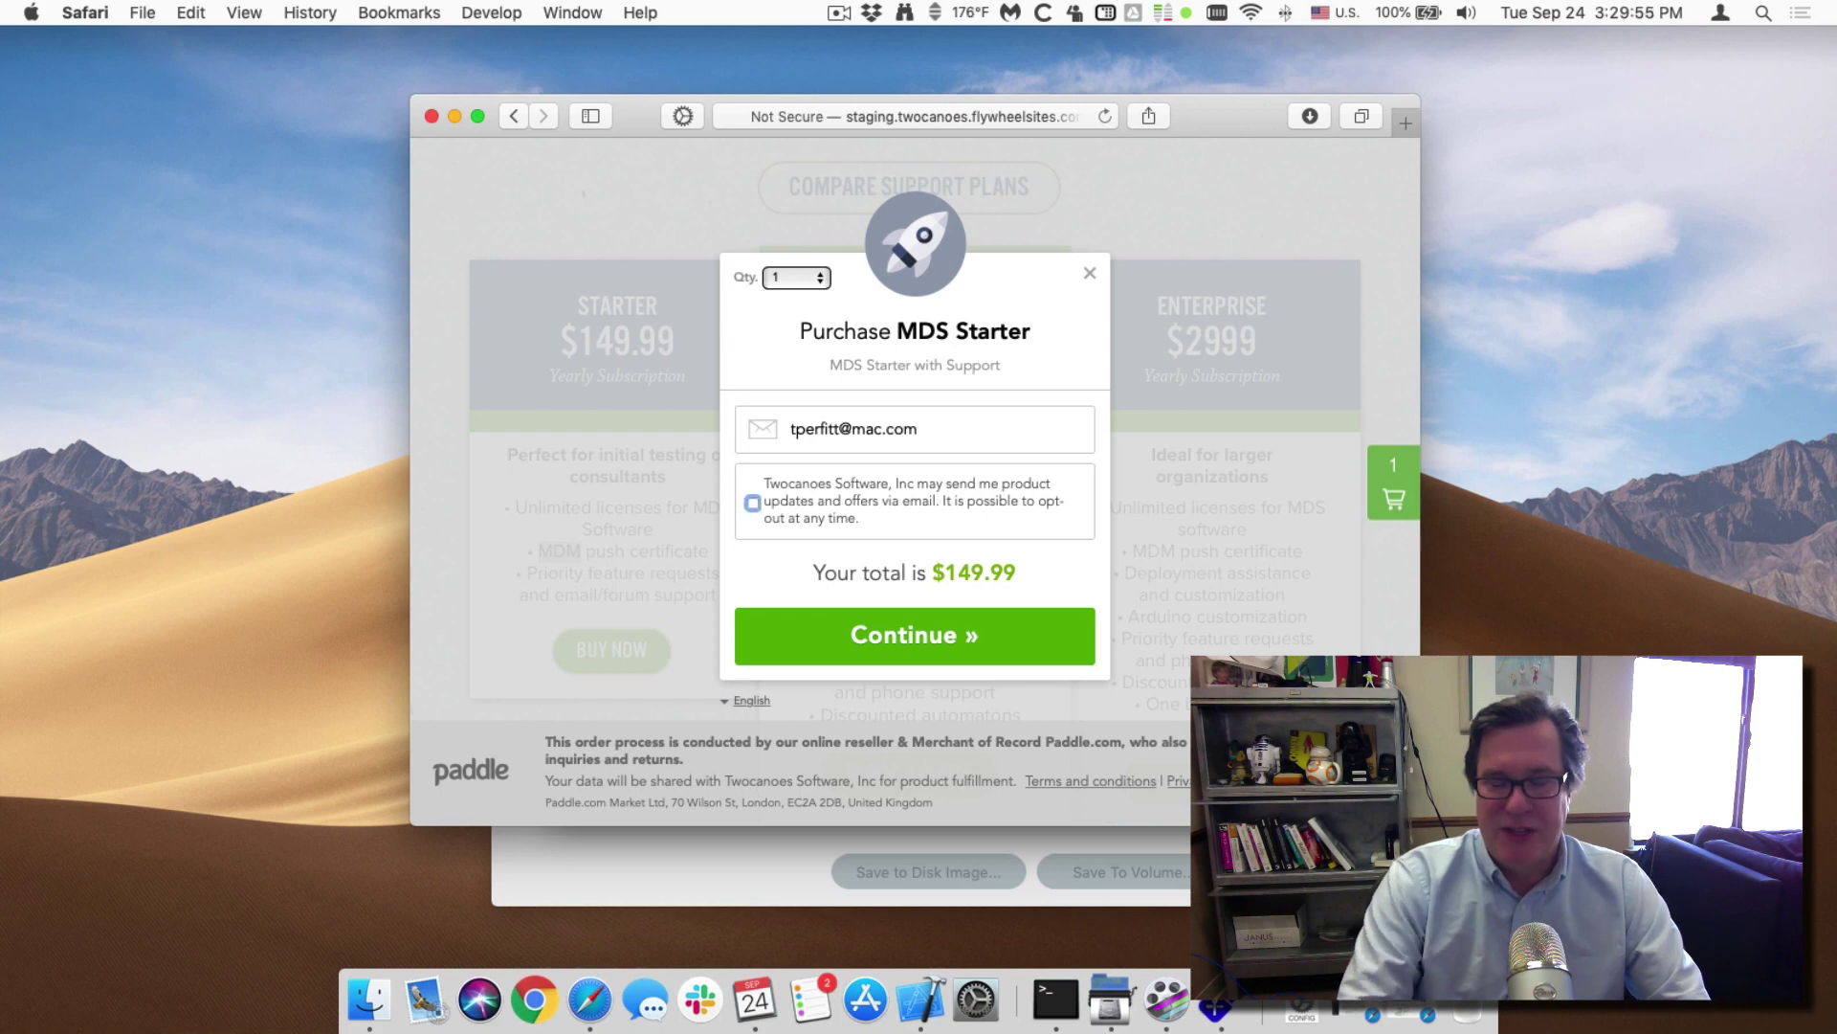
pyautogui.click(940, 639)
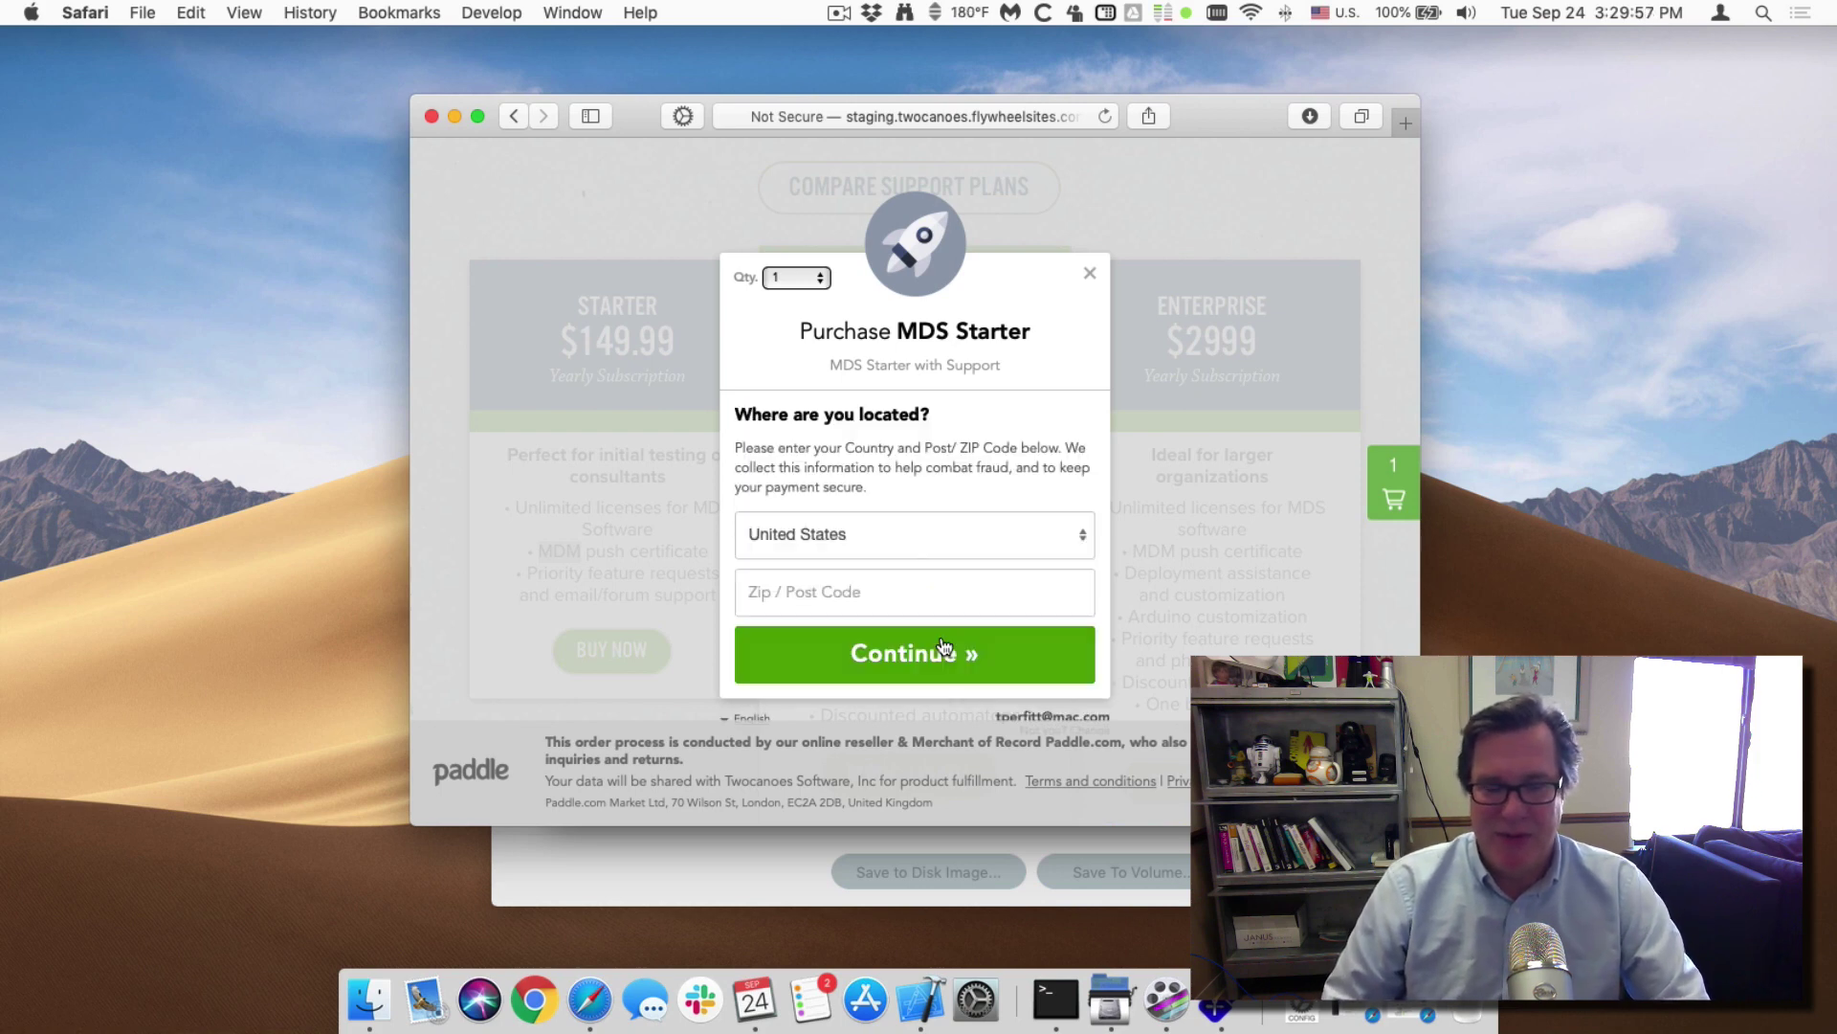
# Enter the buyer's ZIP code, complete checkout and review the purchase information page.
pyautogui.click(890, 582)
pyautogui.write('604540')
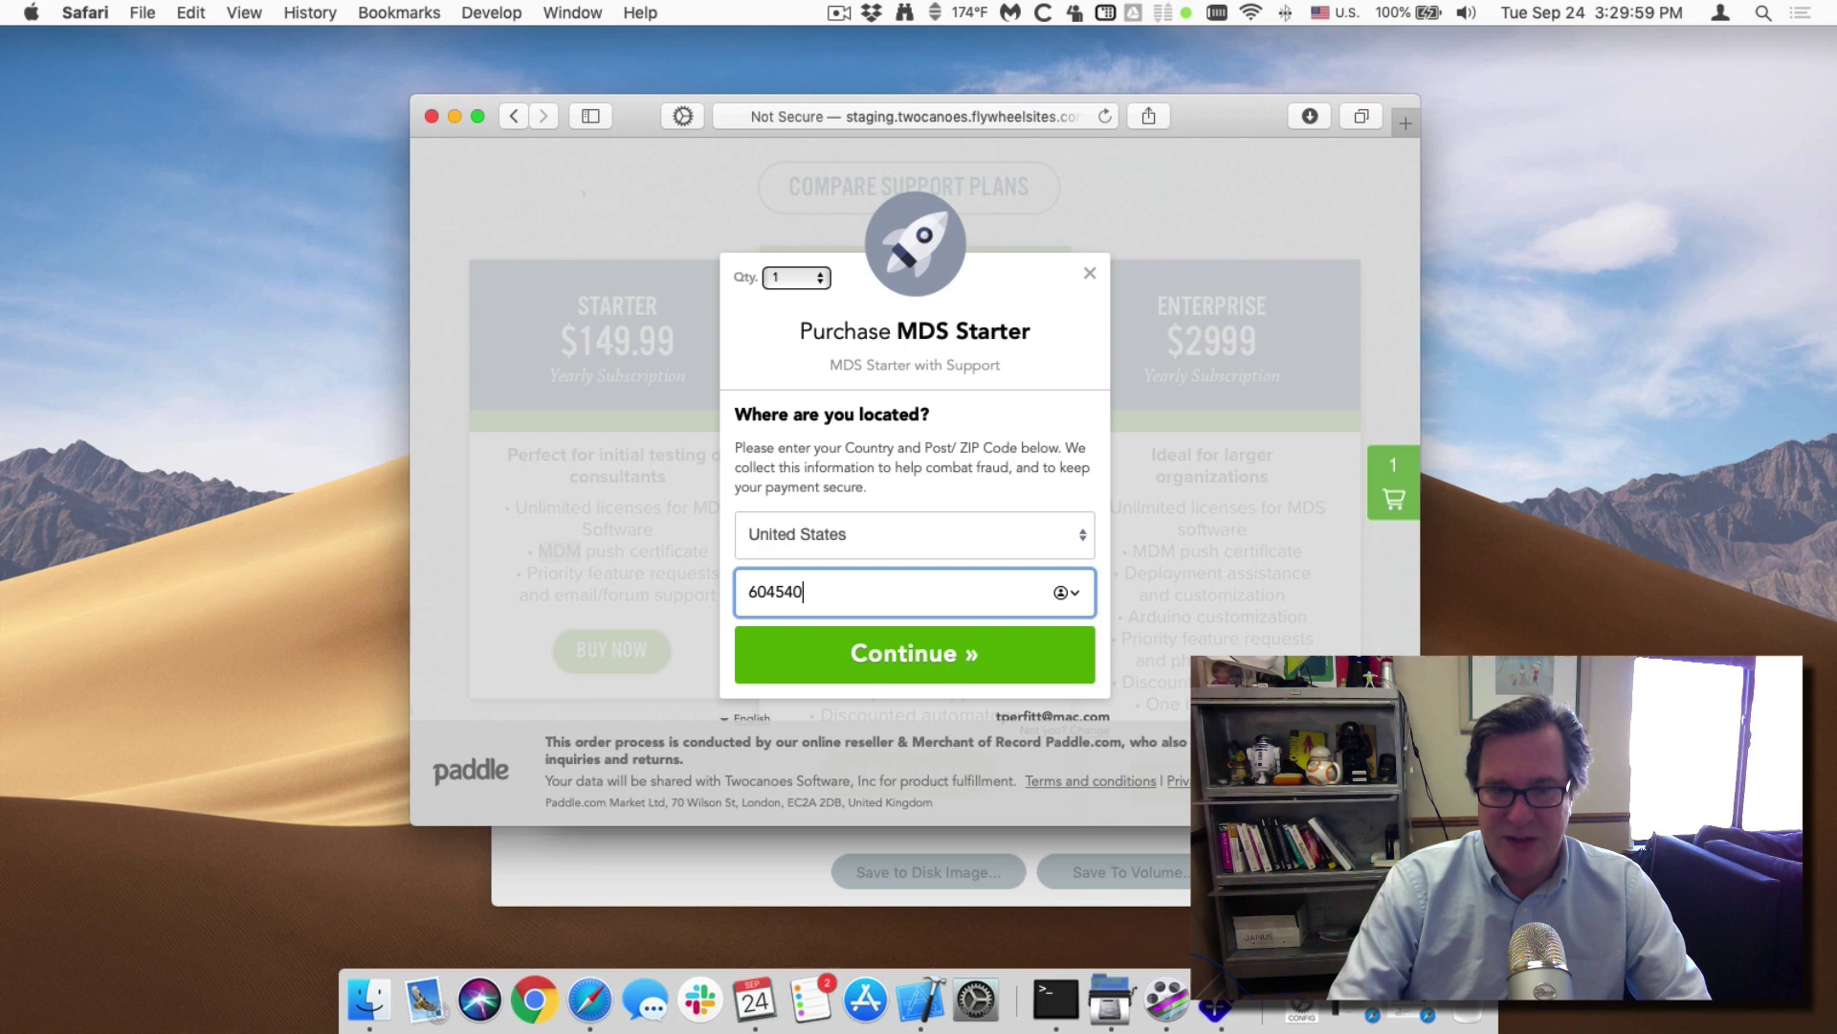
pyautogui.press('super+a')
pyautogui.write('60540')
pyautogui.press('Return')
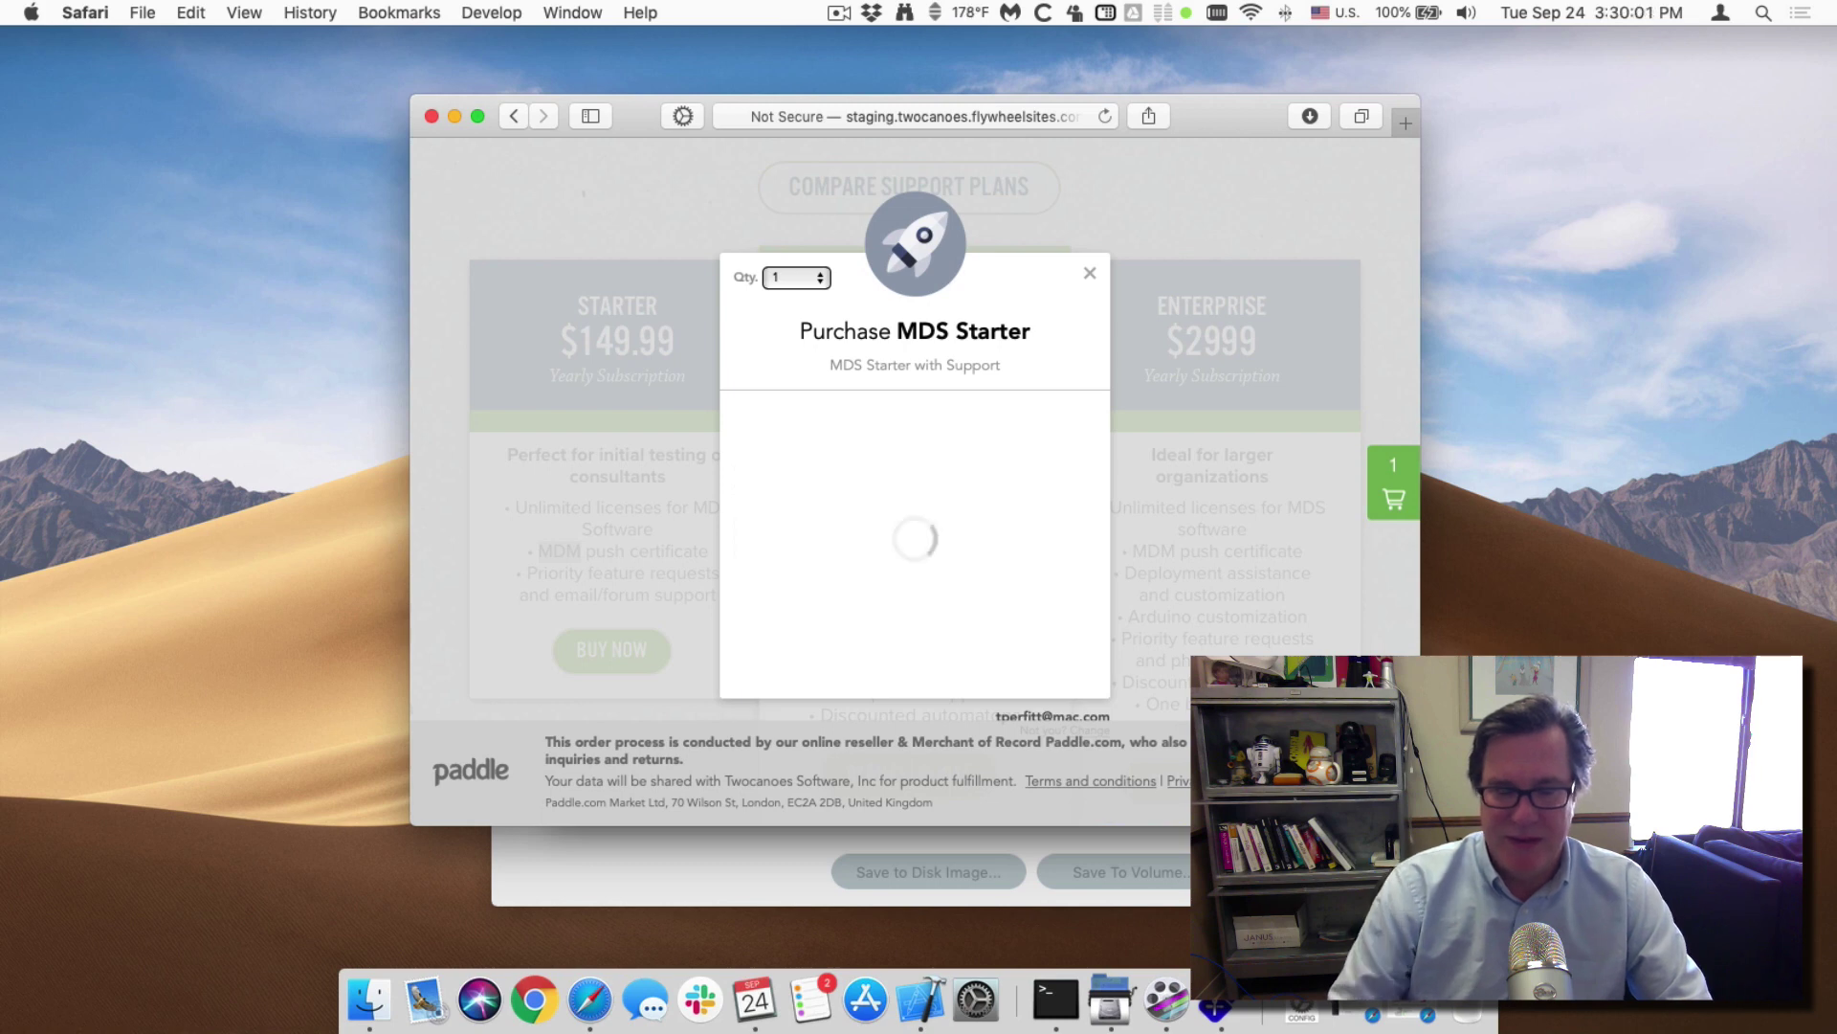
pyautogui.click(919, 585)
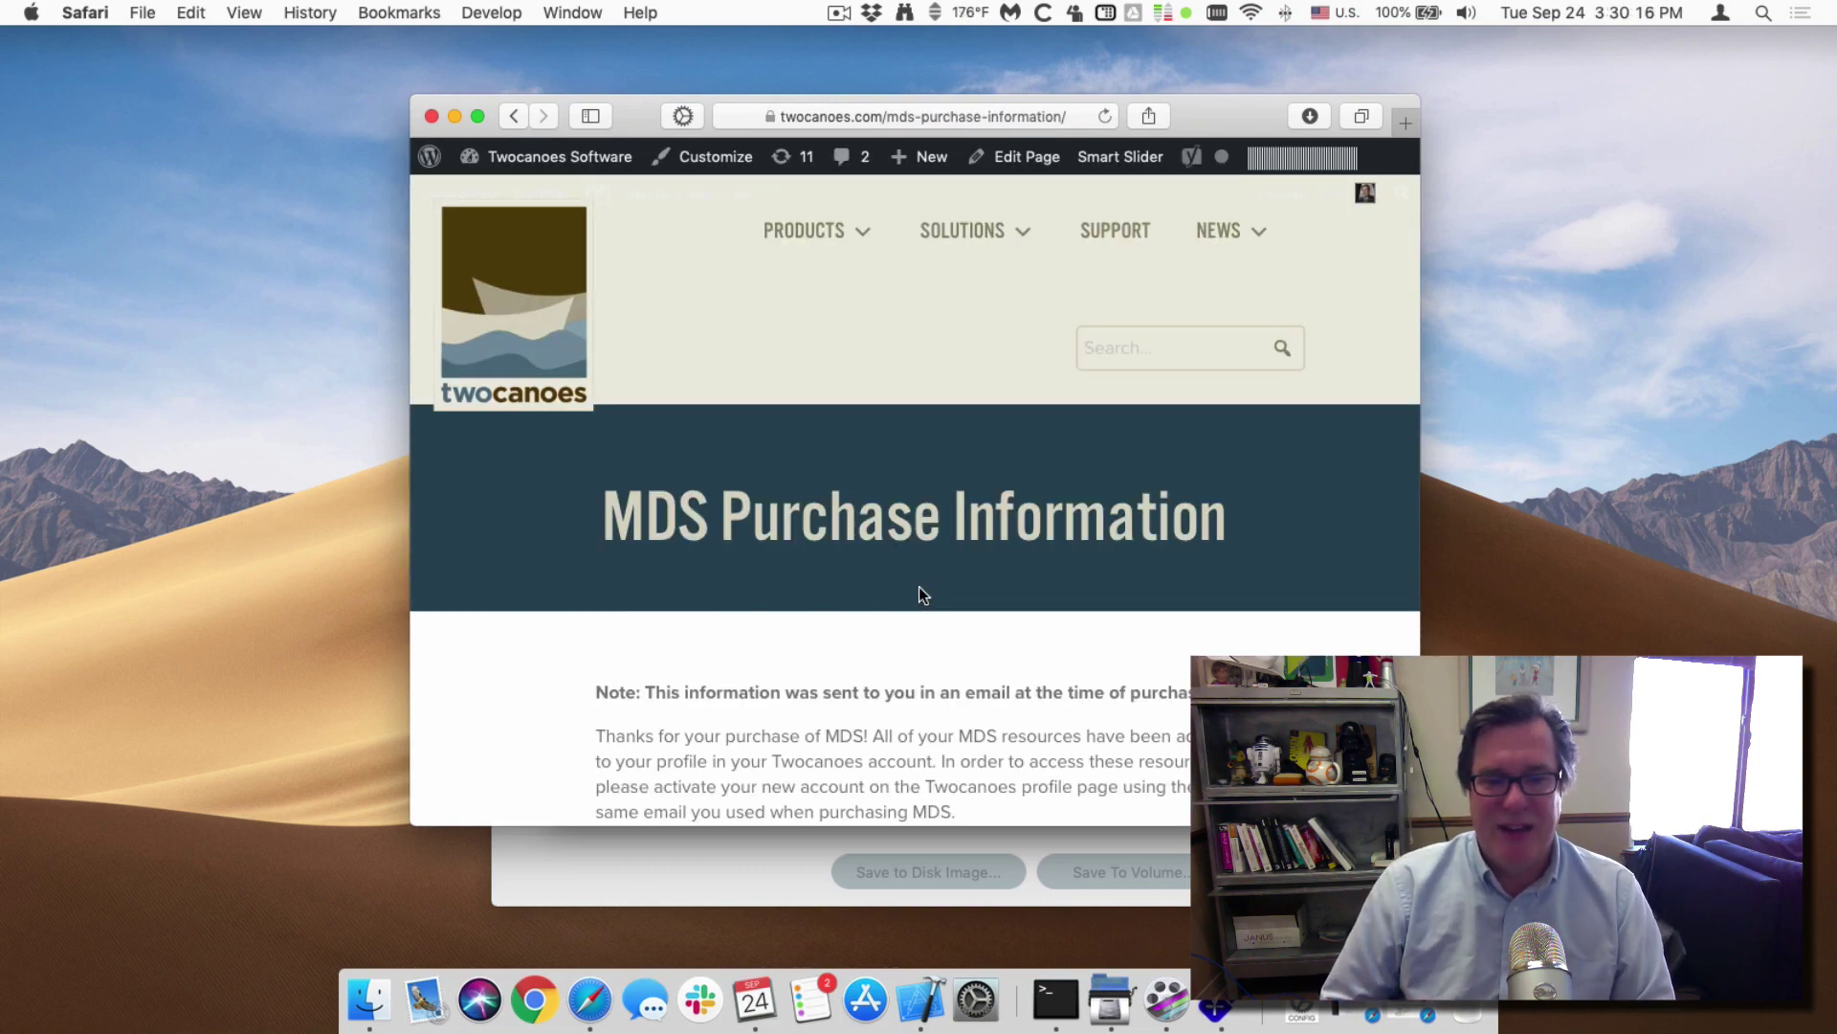
pyautogui.scroll(-6, 919, 587)
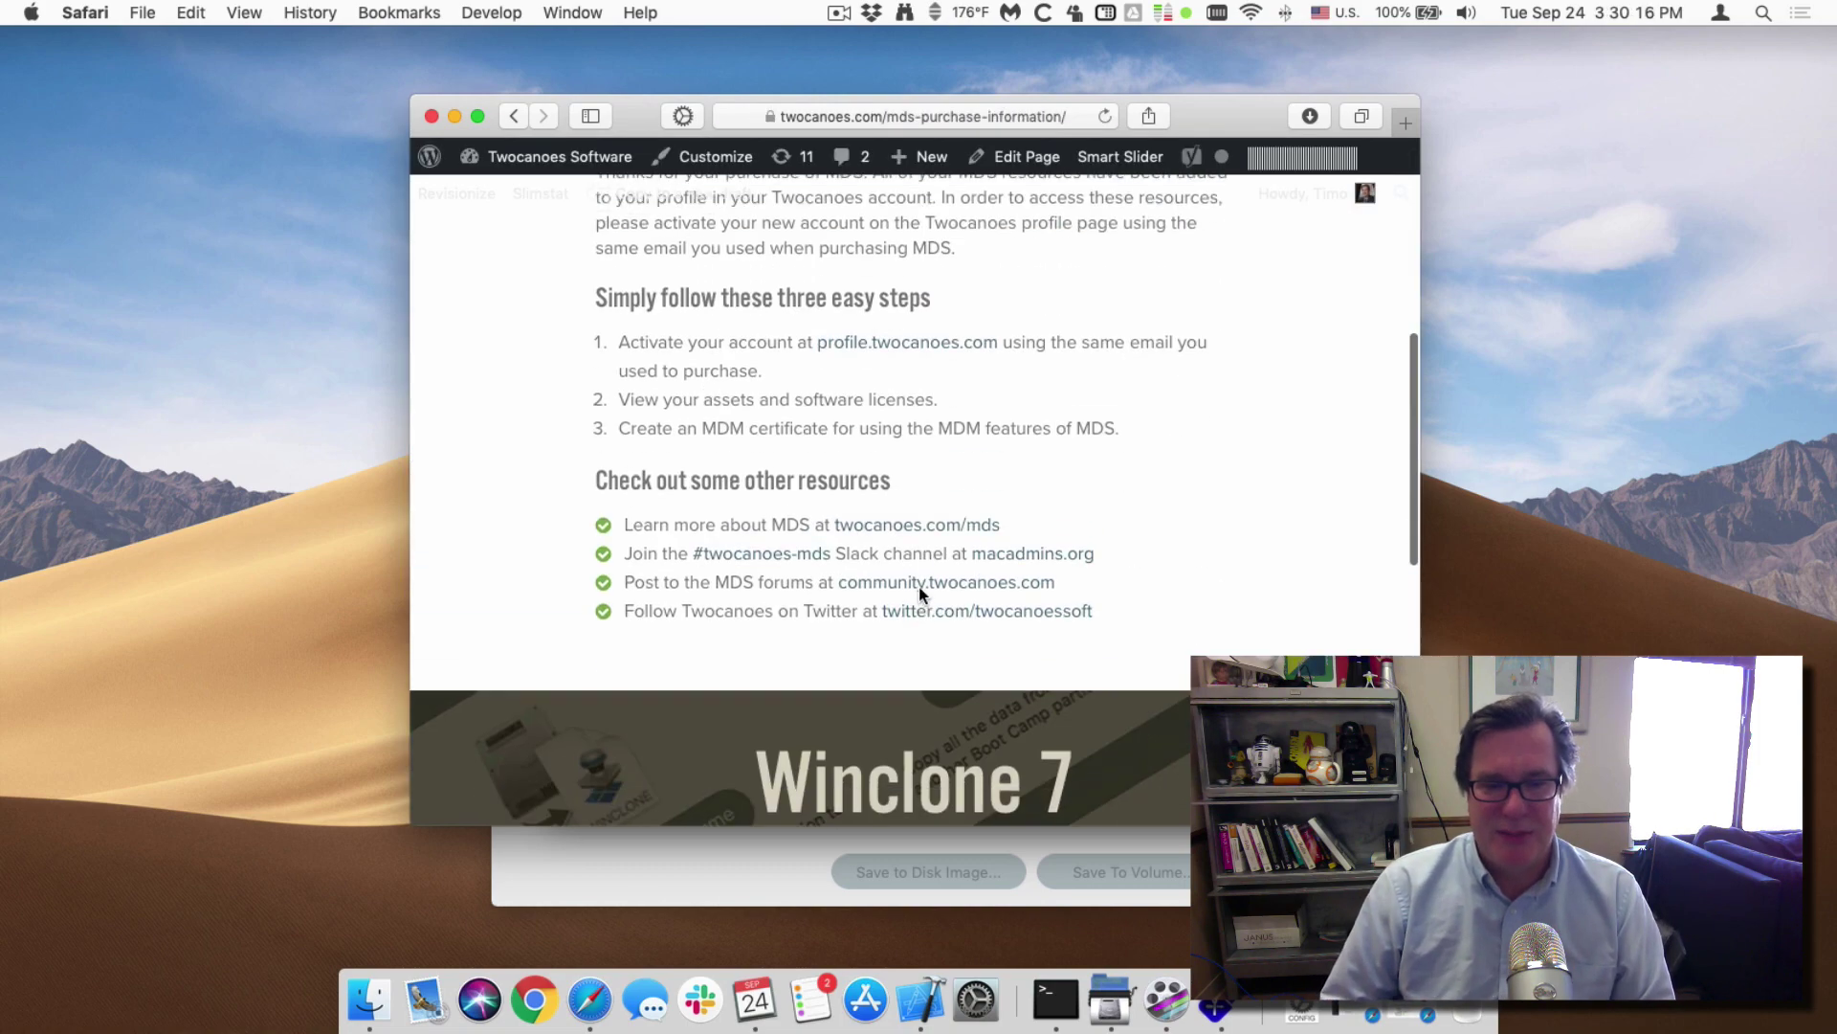
# Close the purchase page and use MDS's Upload CSR to sign, opening the Twocanoes page and APNS folder.
pyautogui.click(430, 116)
pyautogui.click(698, 235)
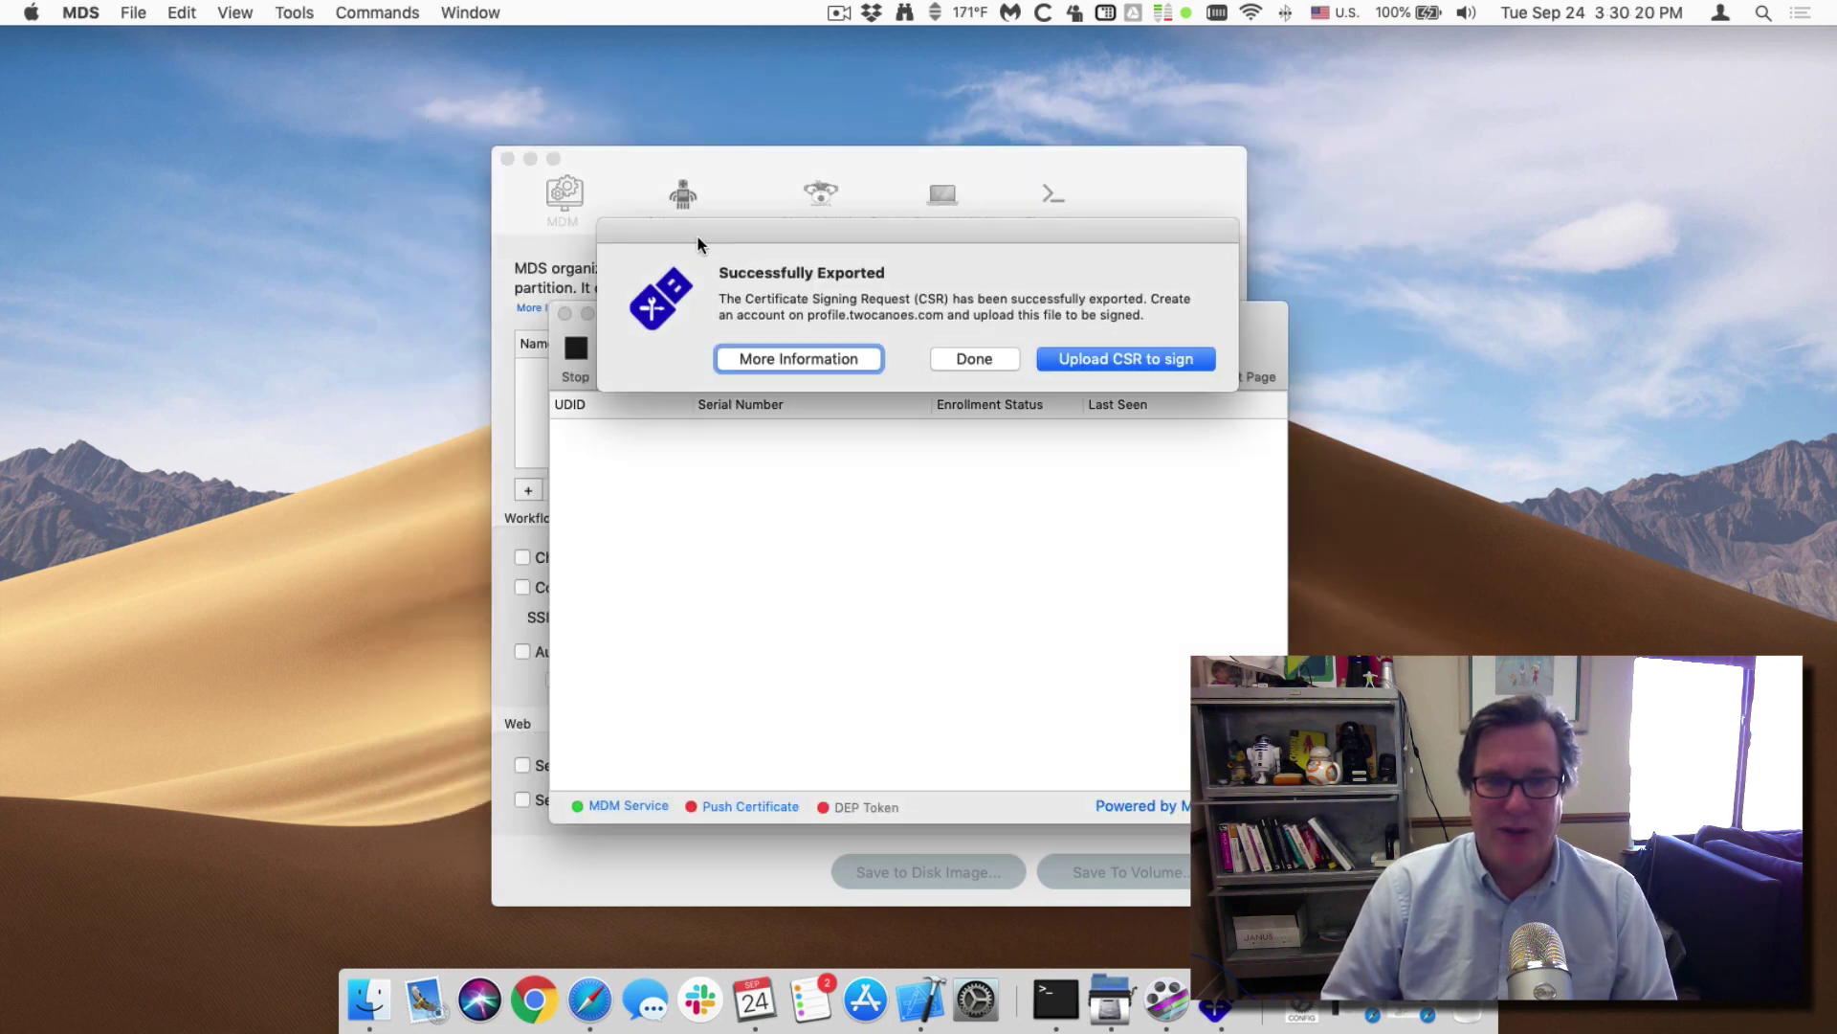
pyautogui.click(1108, 359)
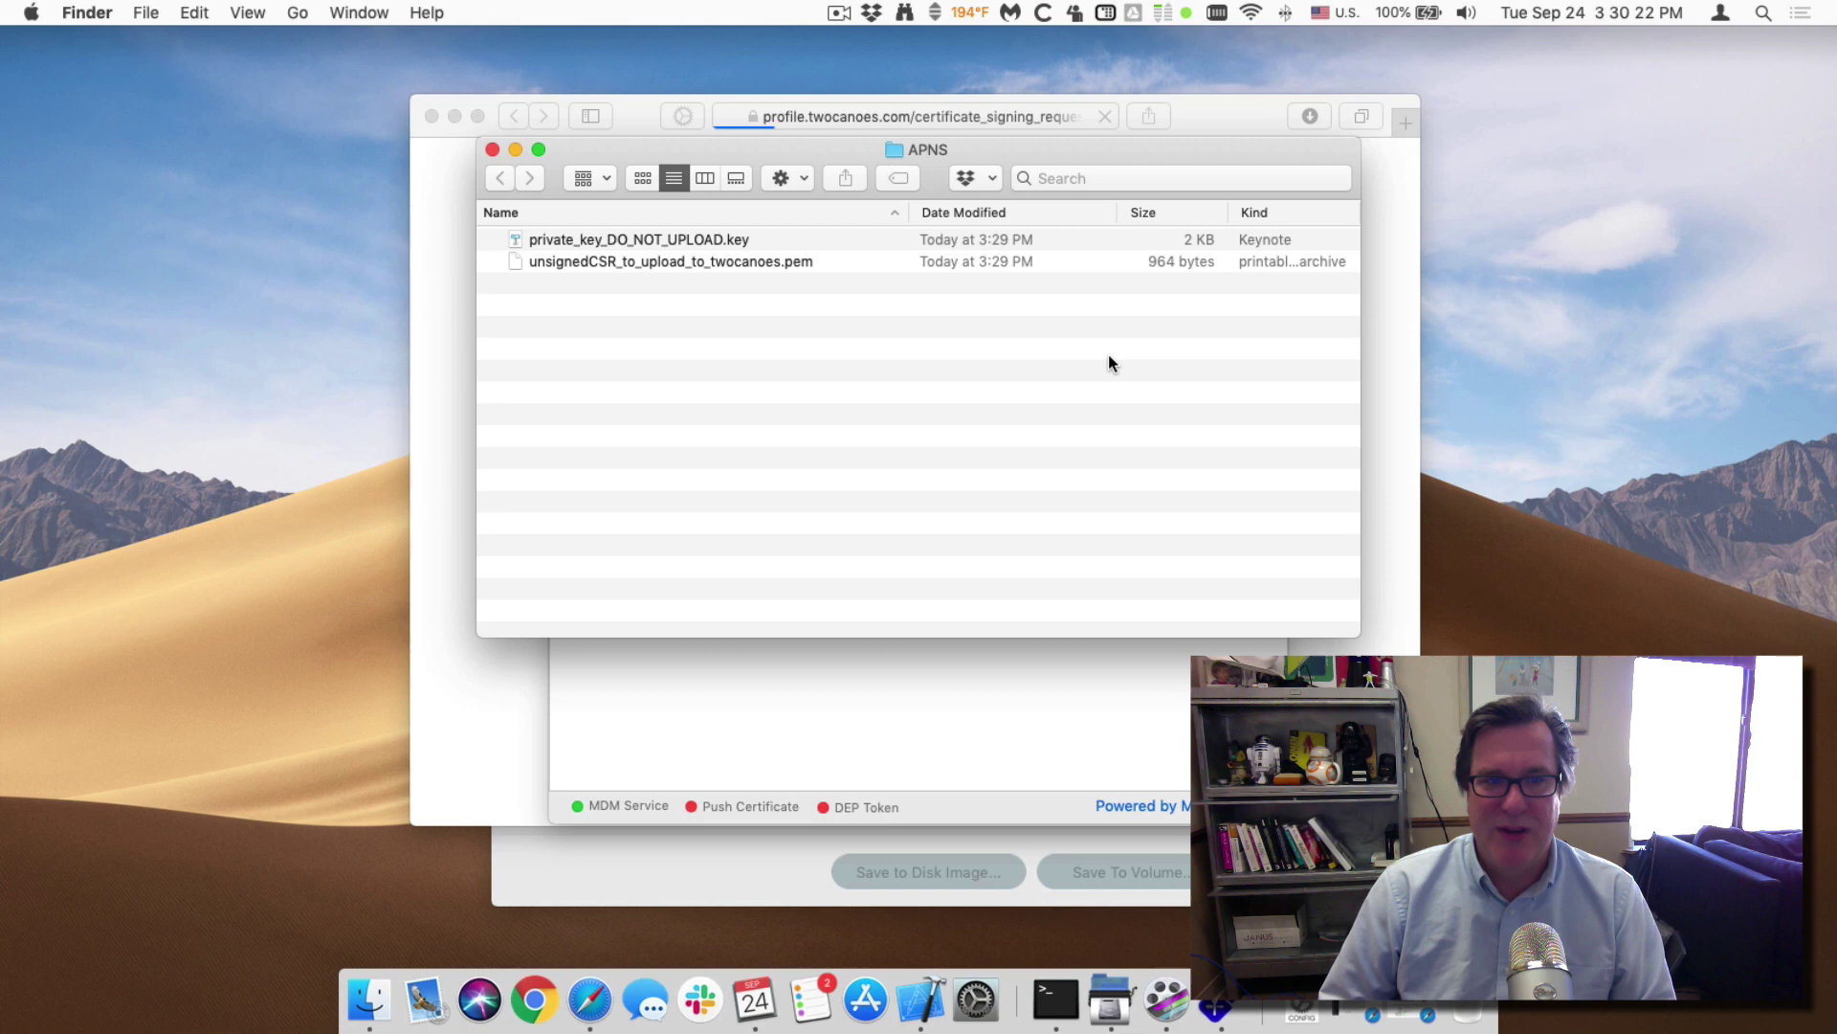
# Place the APNS folder with the private key and unsigned CSR on the right, the MDM window left, and Safari in front.
pyautogui.moveTo(706, 146); pyautogui.dragTo(1649, 110)
pyautogui.click(1588, 205)
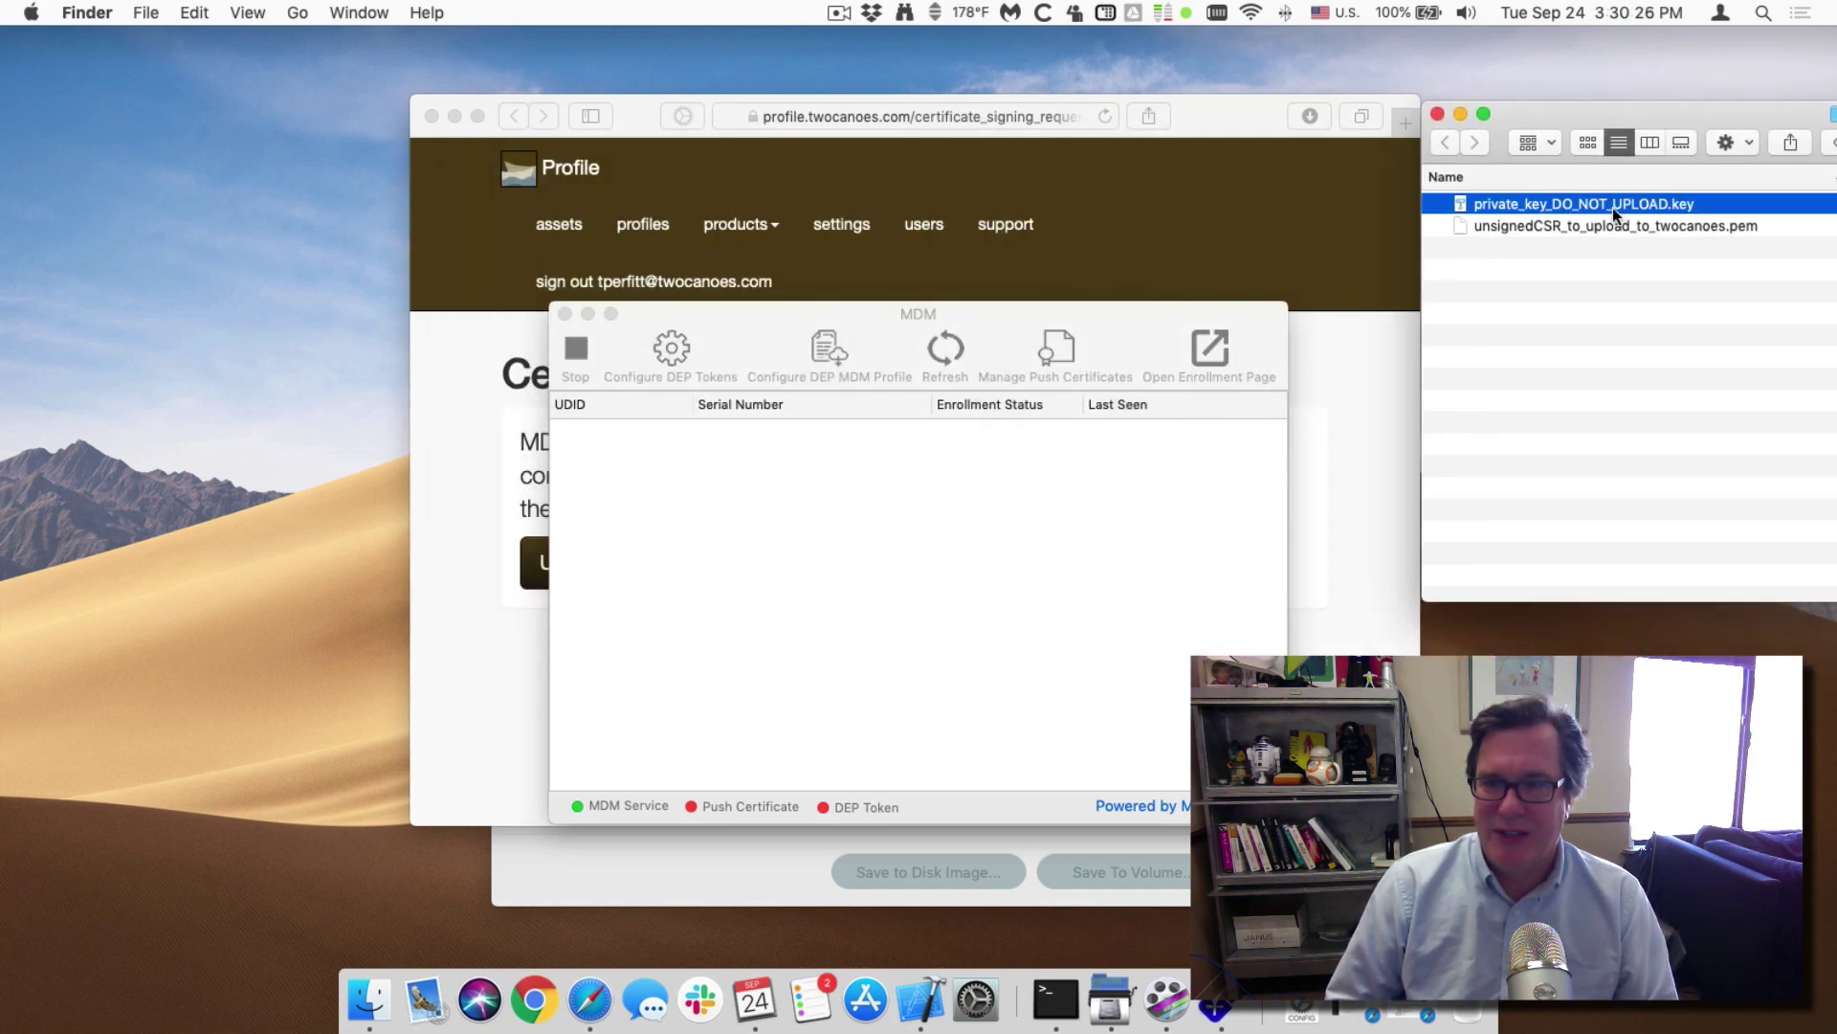
pyautogui.click(1525, 228)
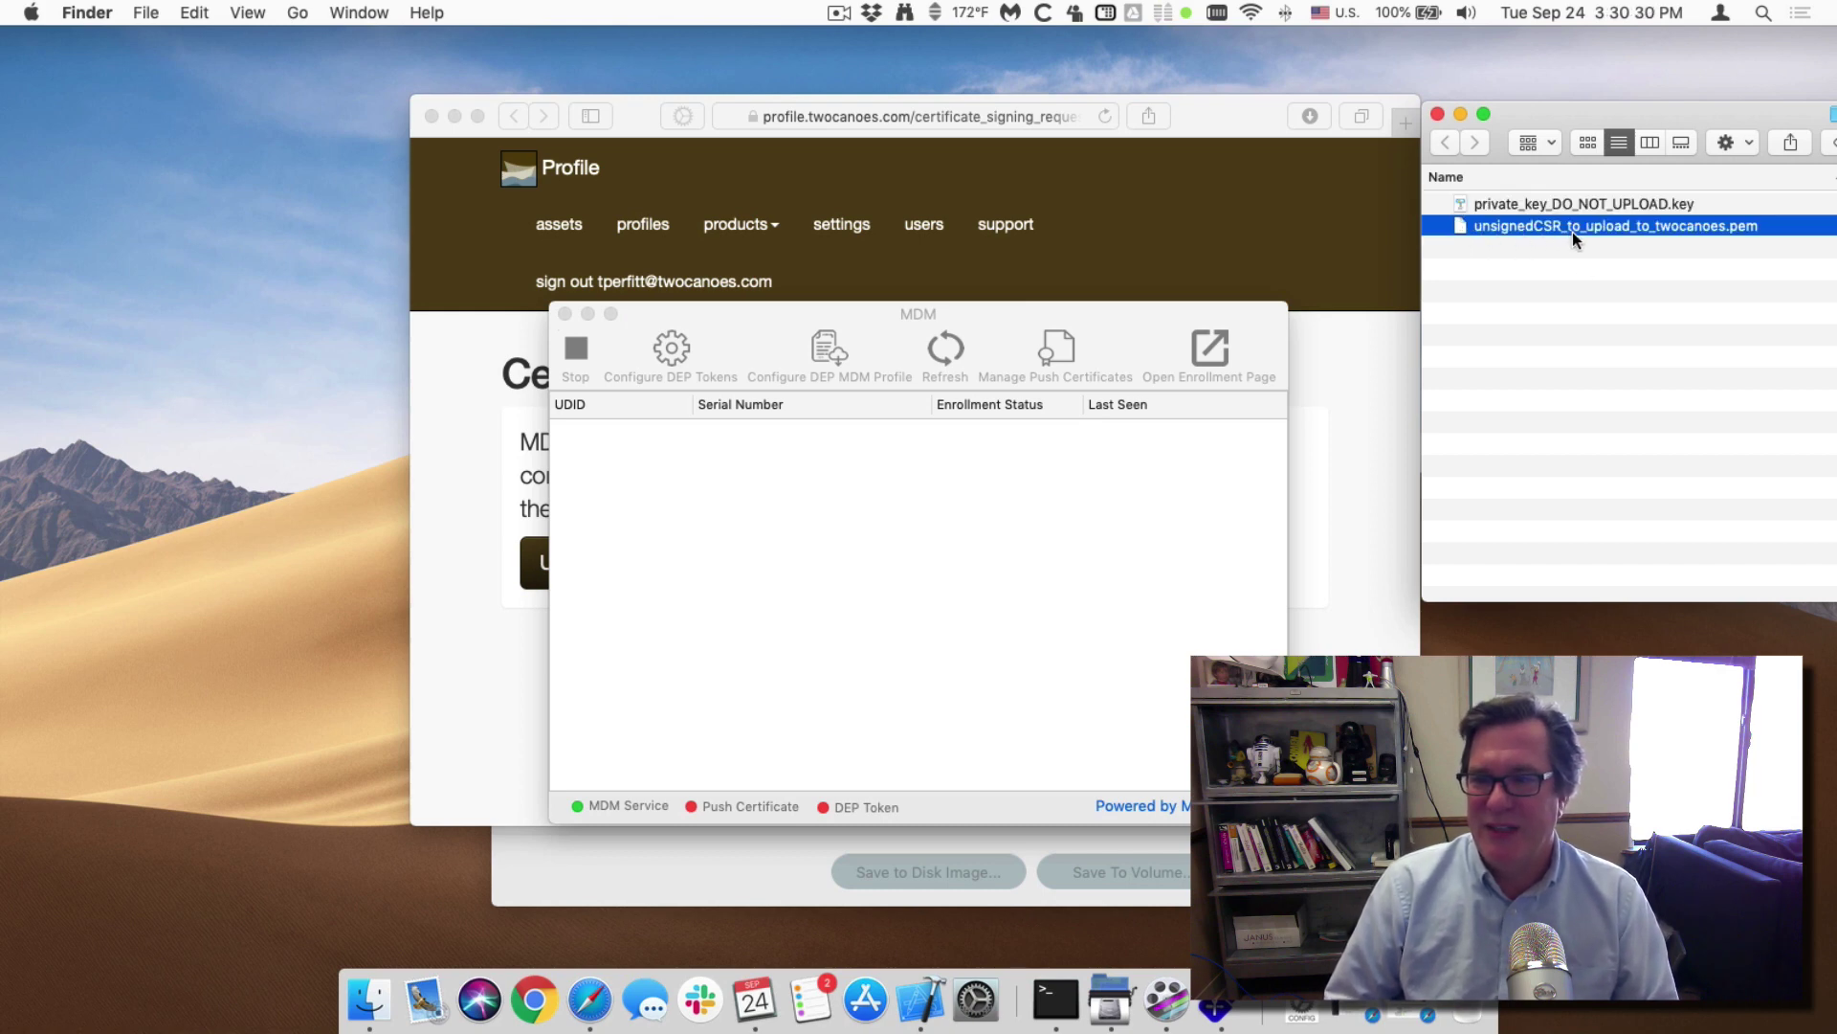
pyautogui.moveTo(966, 313); pyautogui.dragTo(178, 385)
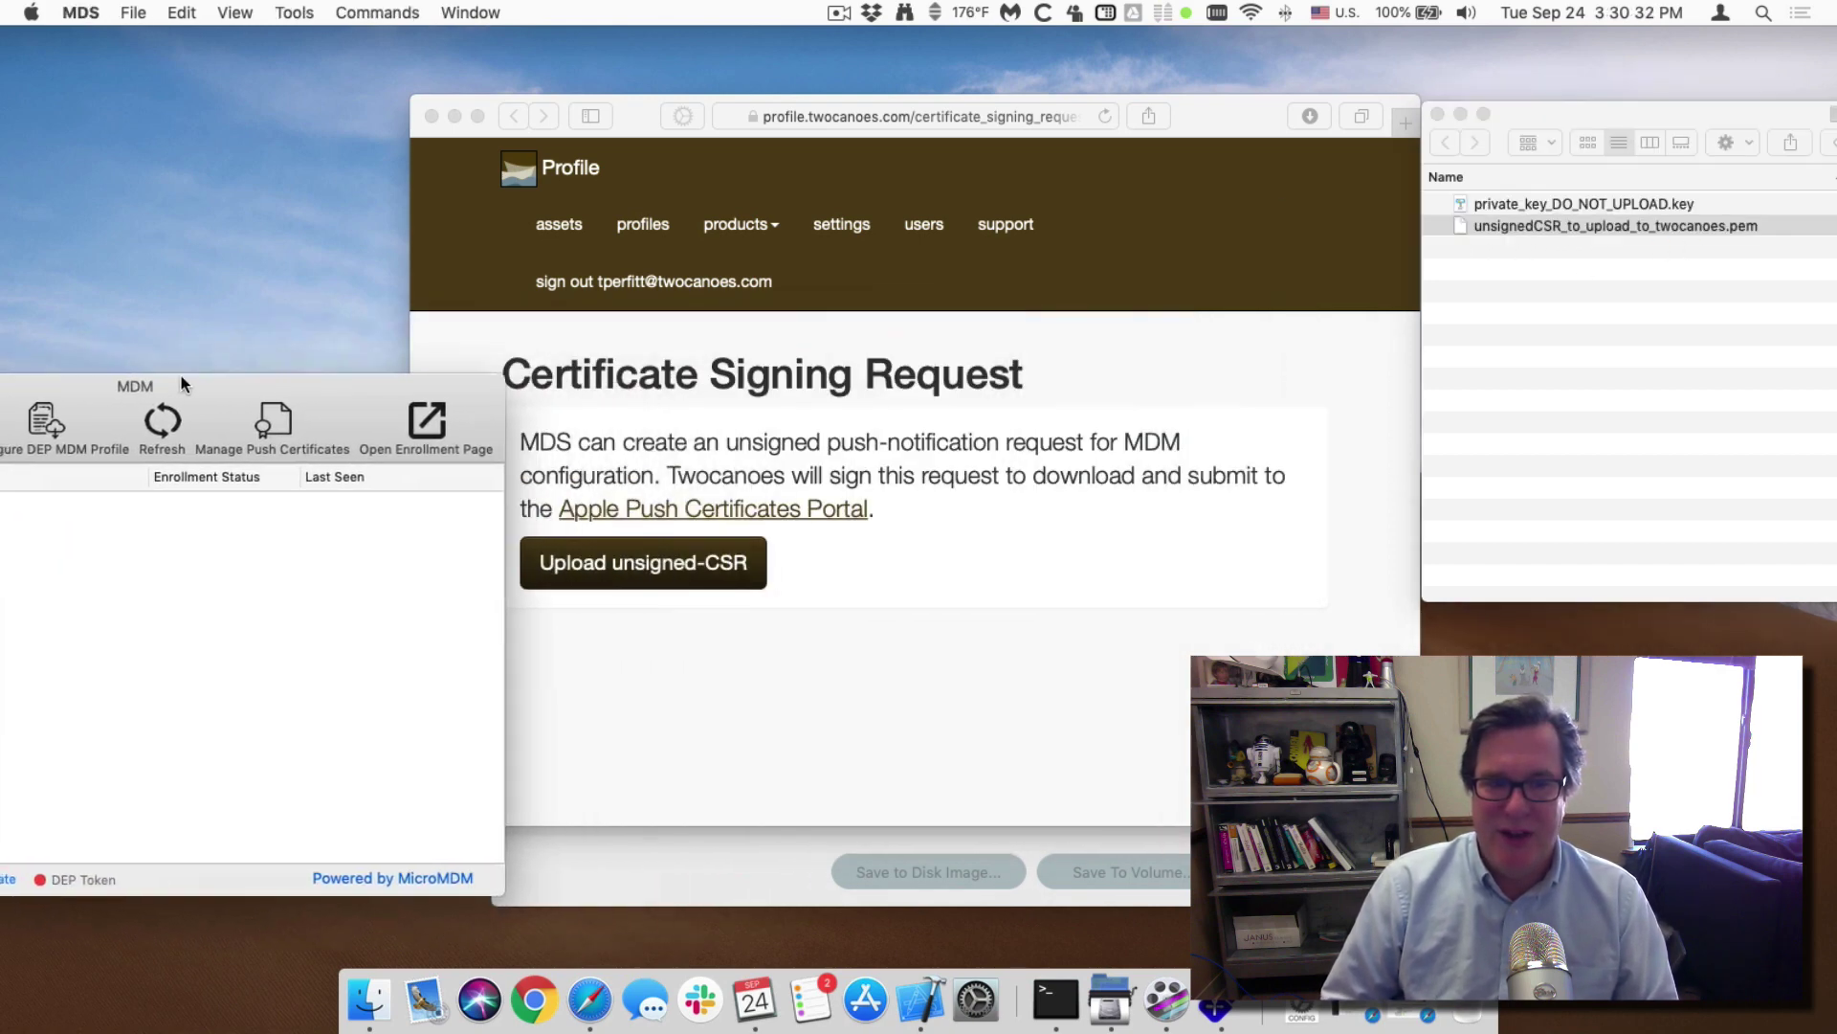
pyautogui.click(483, 319)
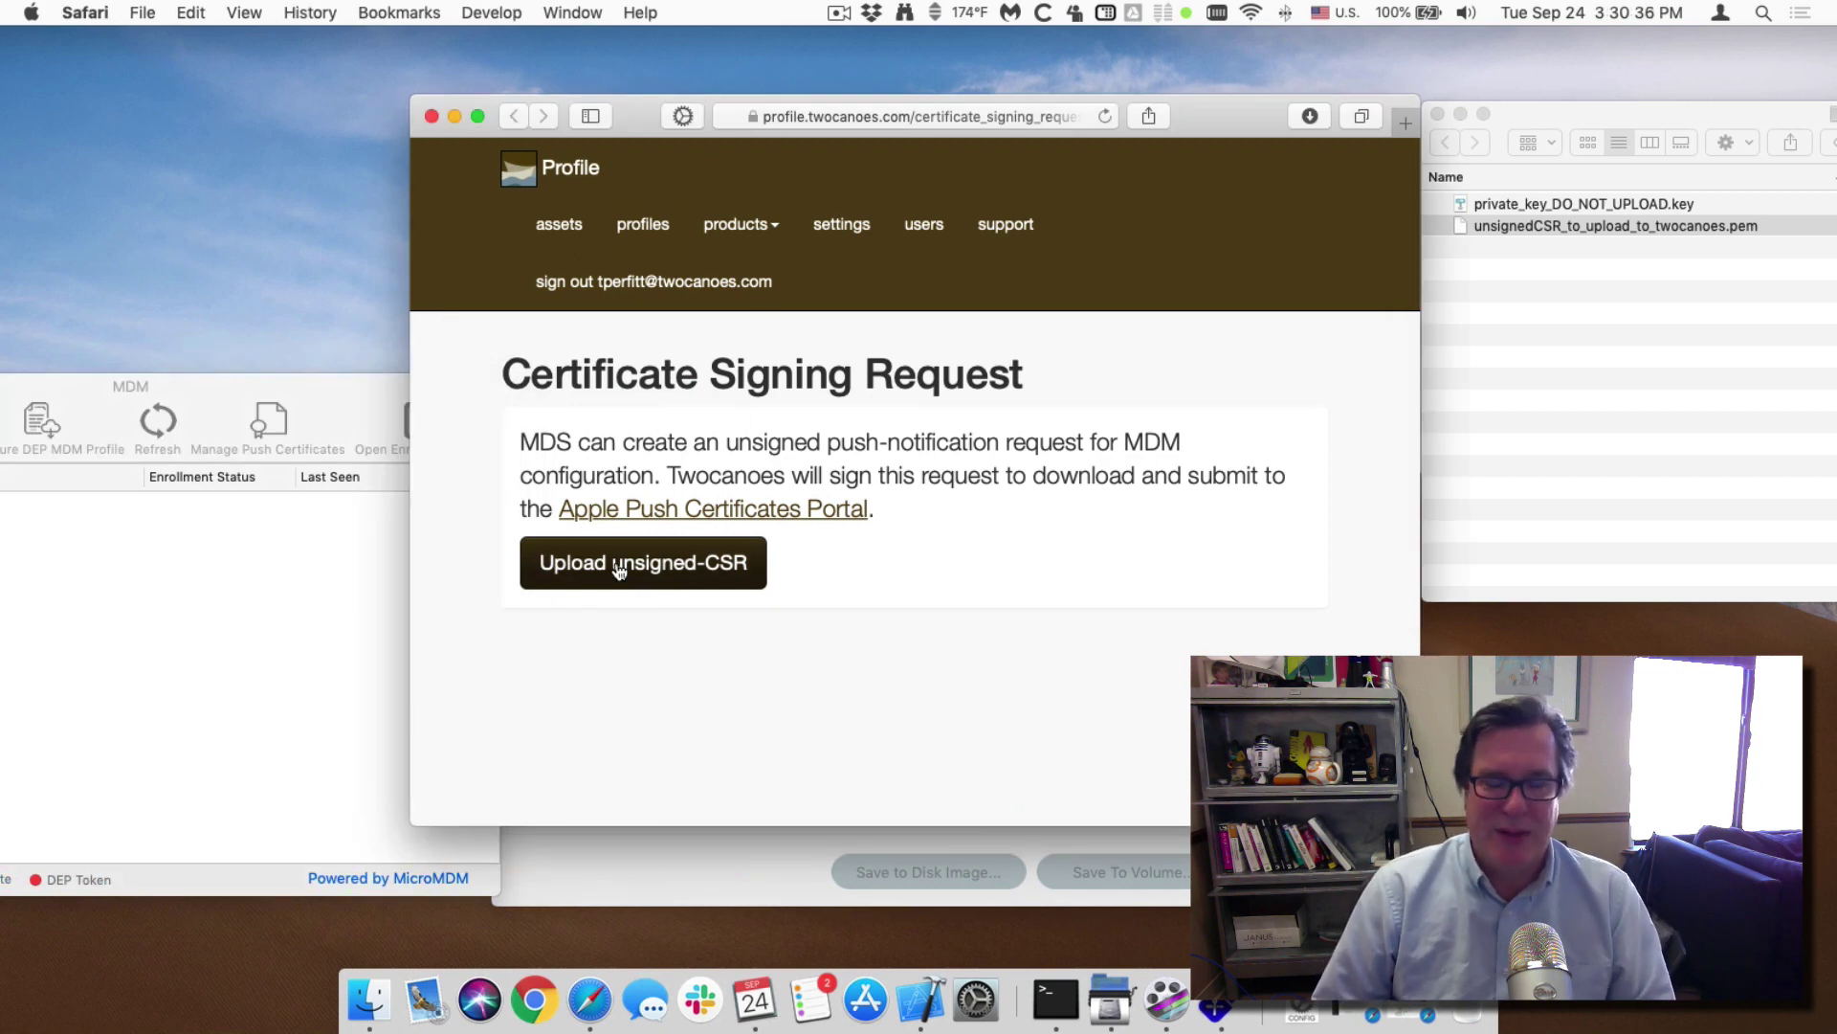
# Upload the unsigned CSR .pem to Twocanoes, sign it, and download the vendor-signed CSR.
pyautogui.click(619, 569)
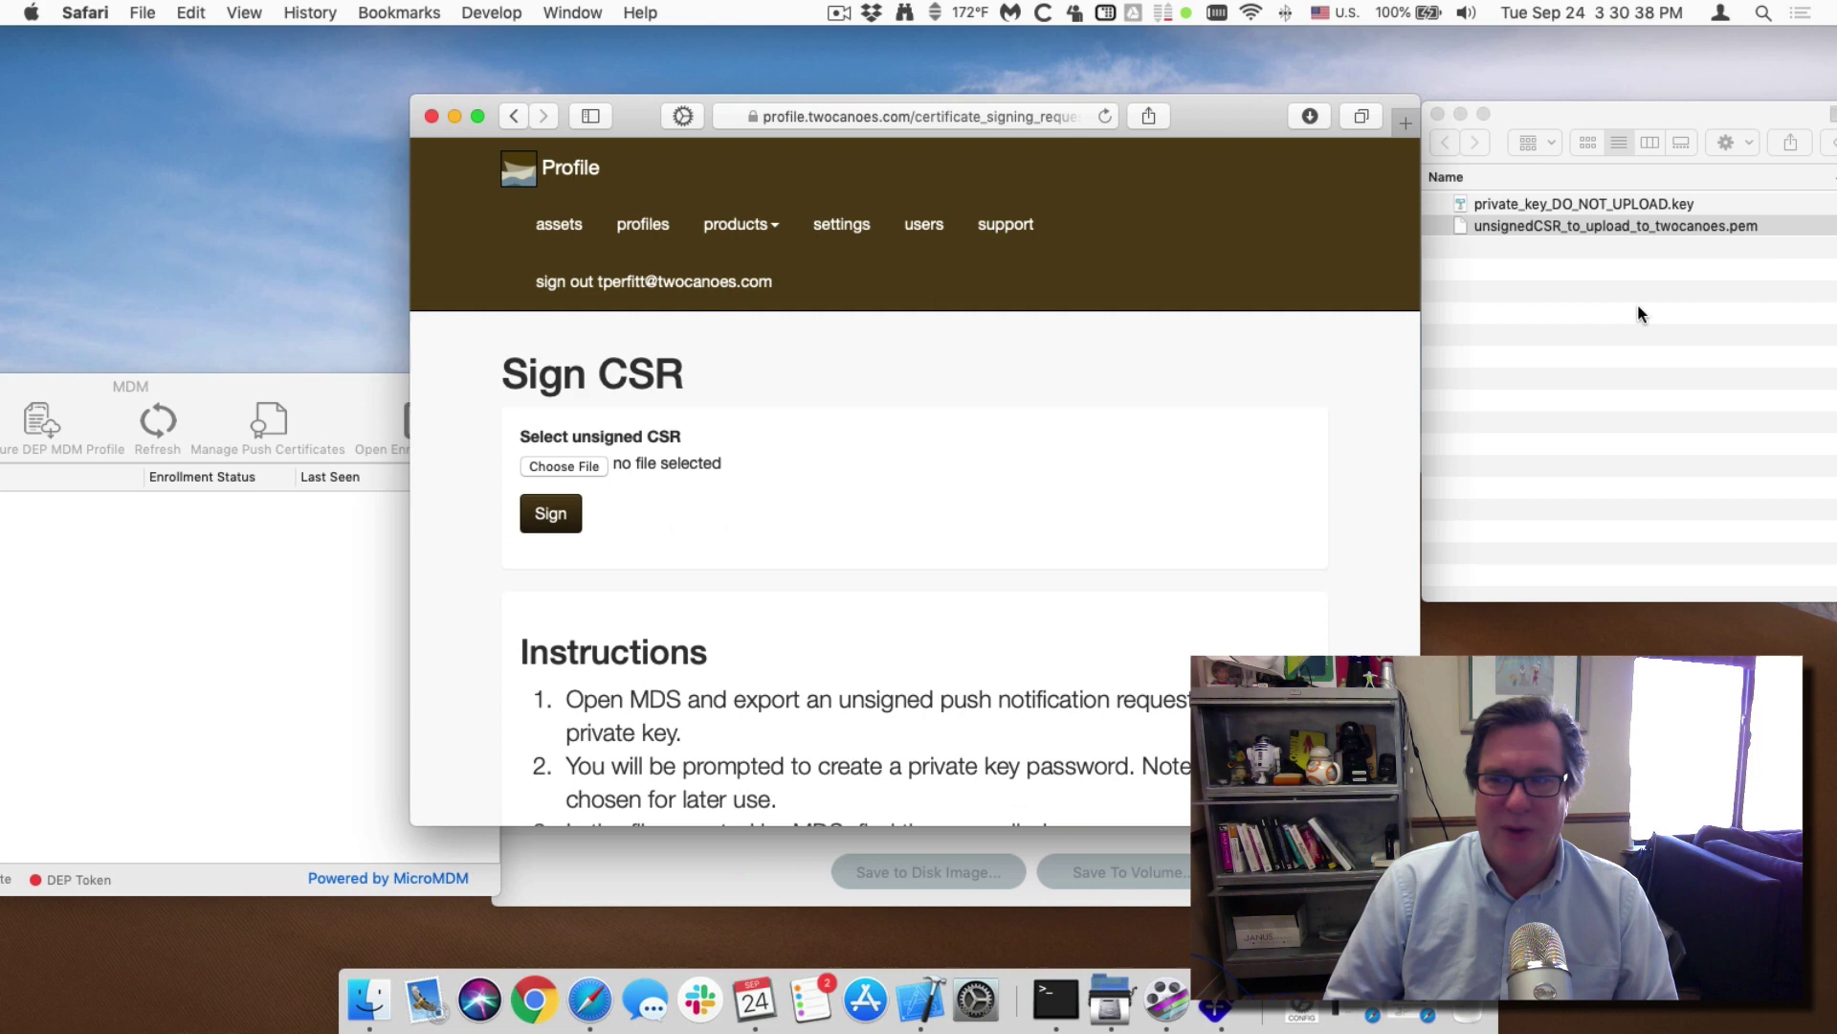
pyautogui.moveTo(1577, 237); pyautogui.dragTo(574, 469)
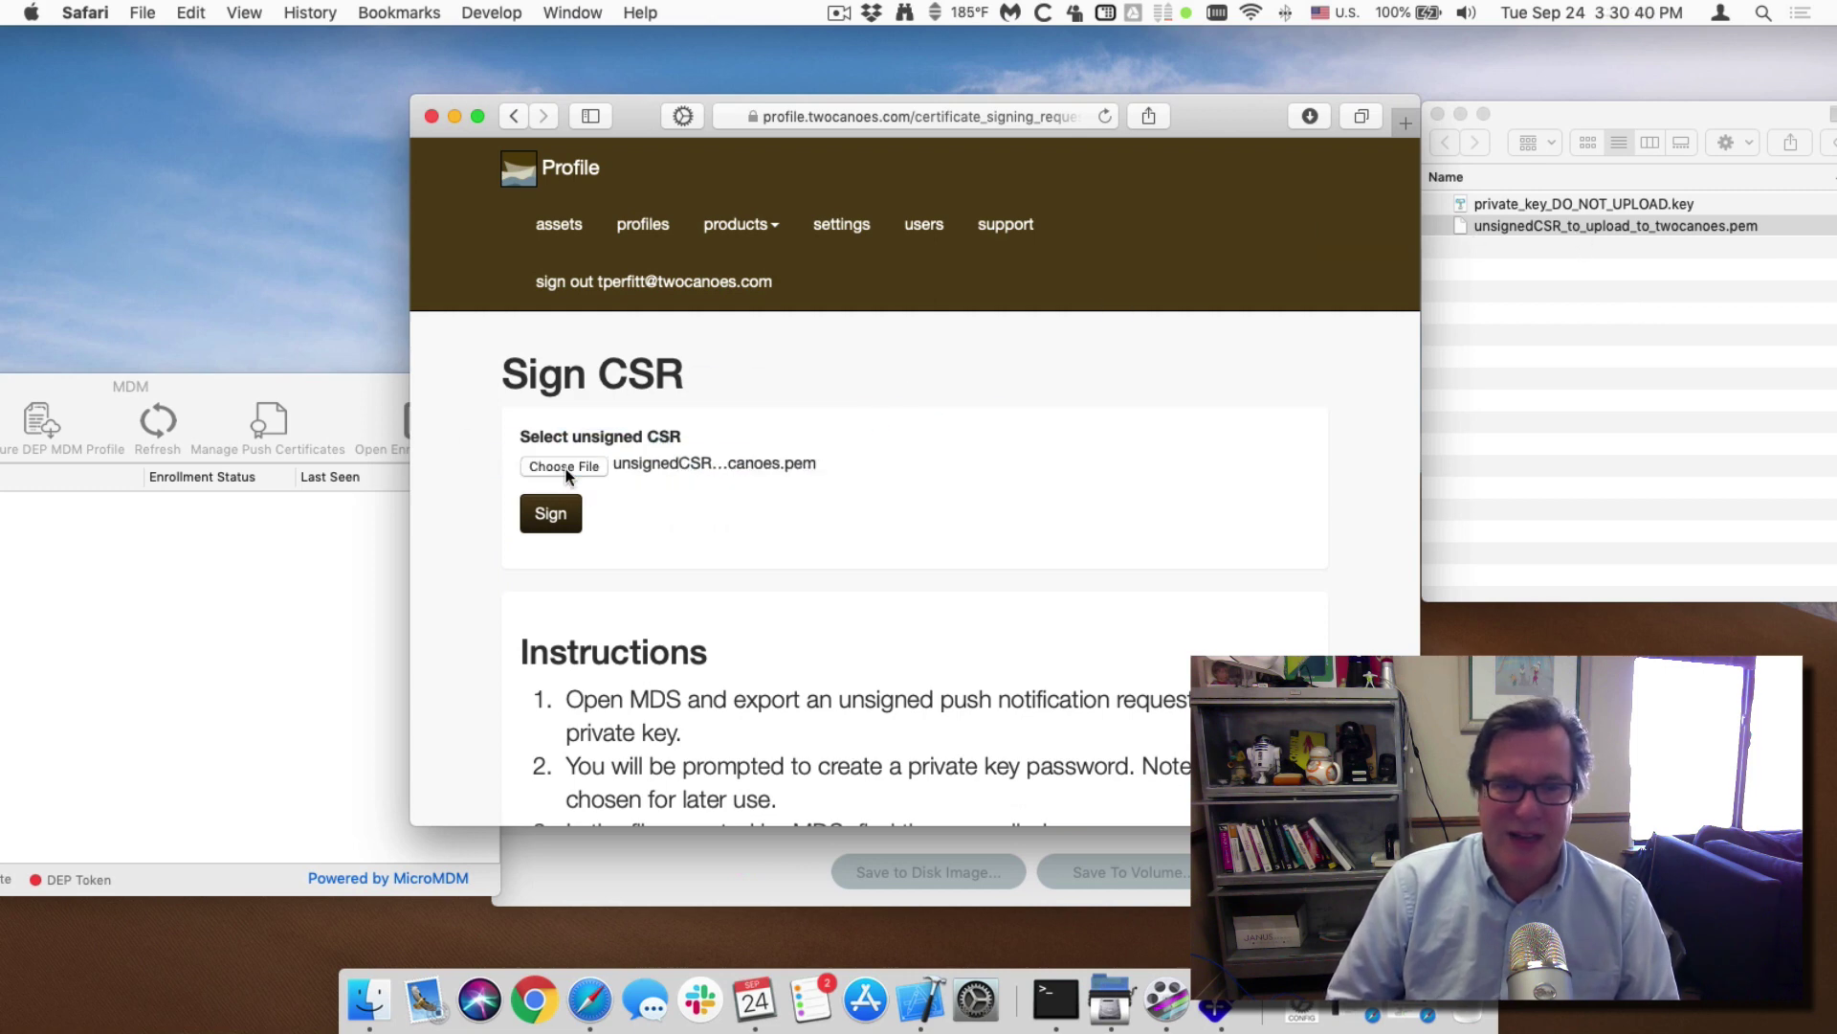
pyautogui.click(563, 534)
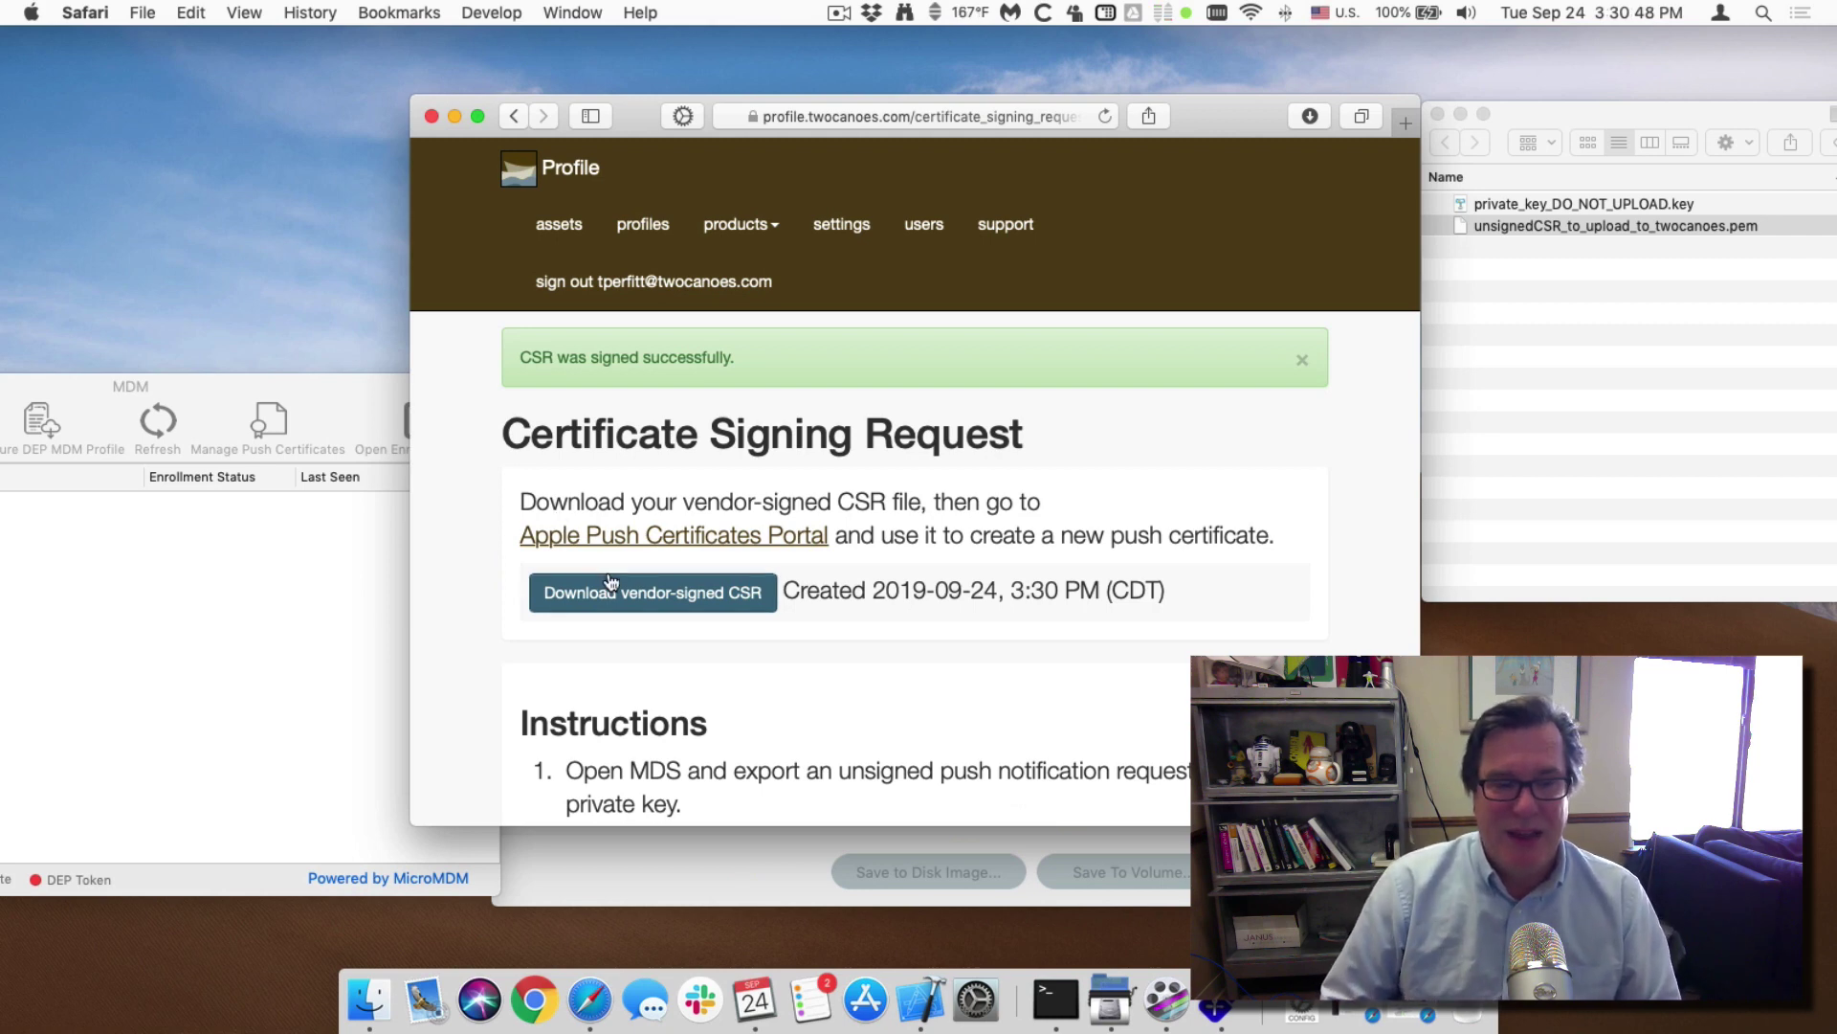
pyautogui.click(609, 579)
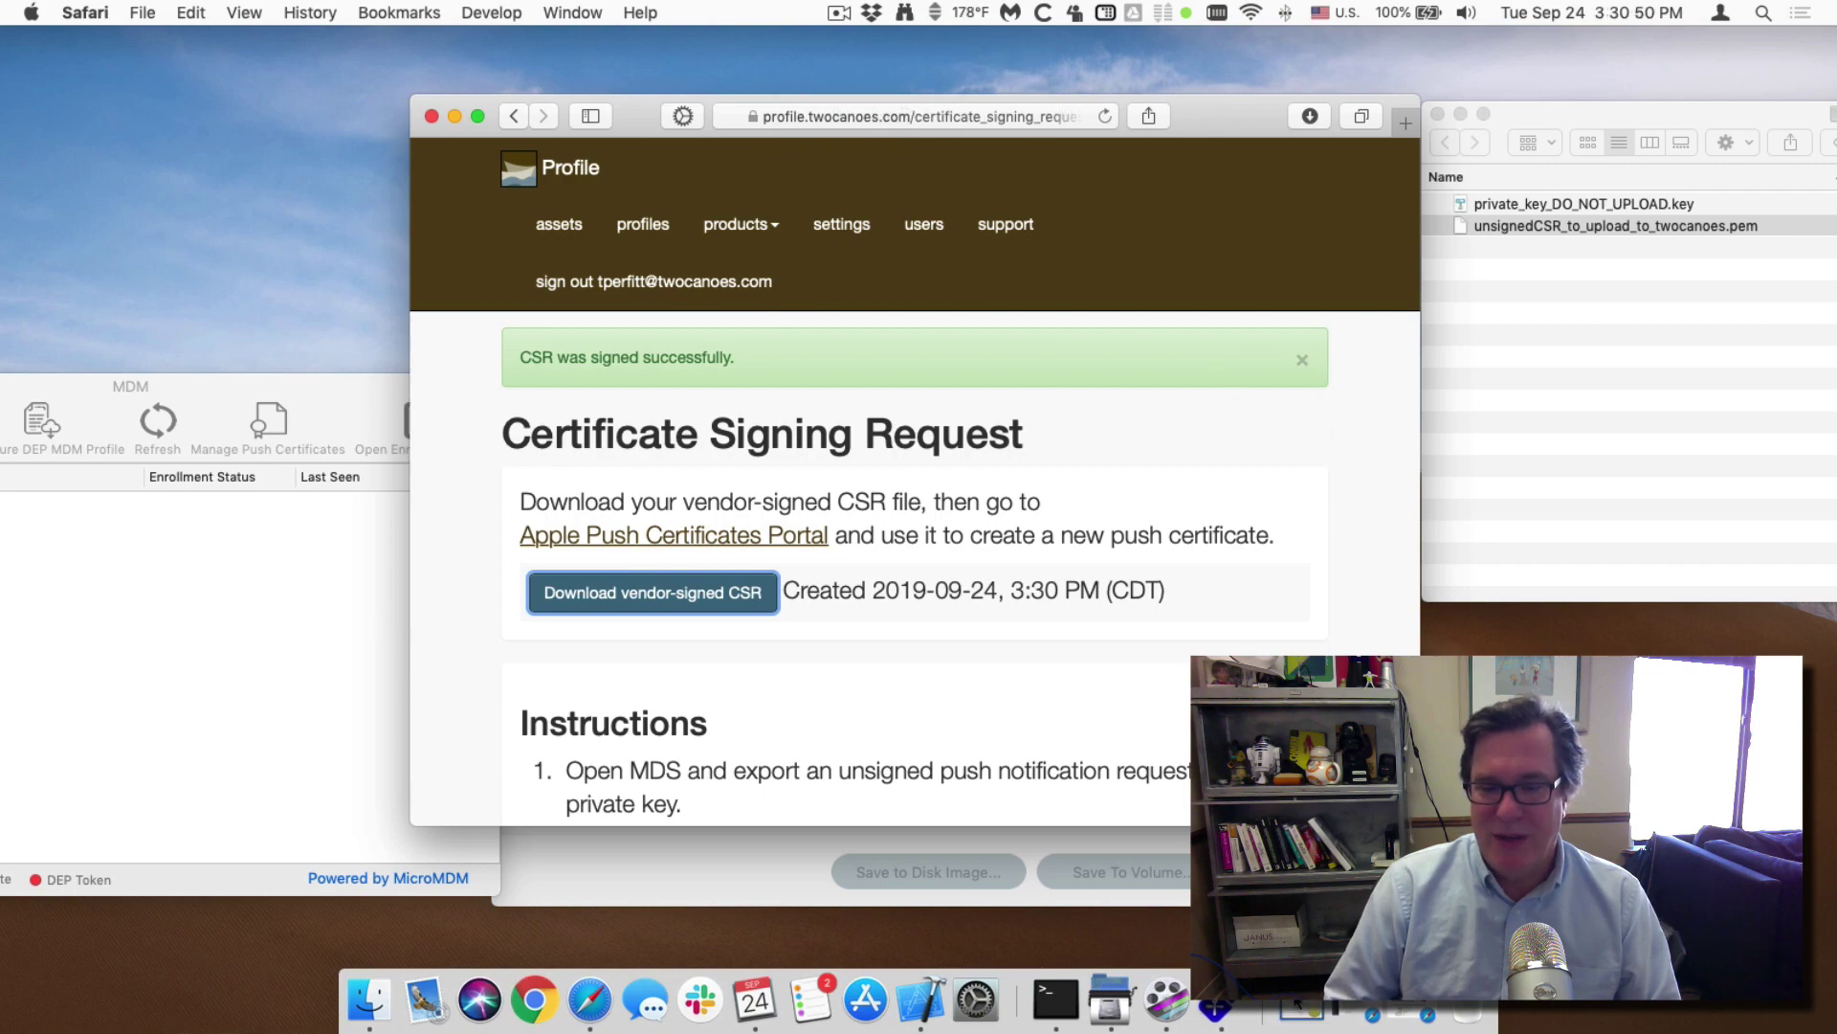
# Move Vendor-signed CSR (Upload this to Apple)-9.pem from Downloads into the APNS folder.
pyautogui.click(1443, 589)
pyautogui.press('super+grave')
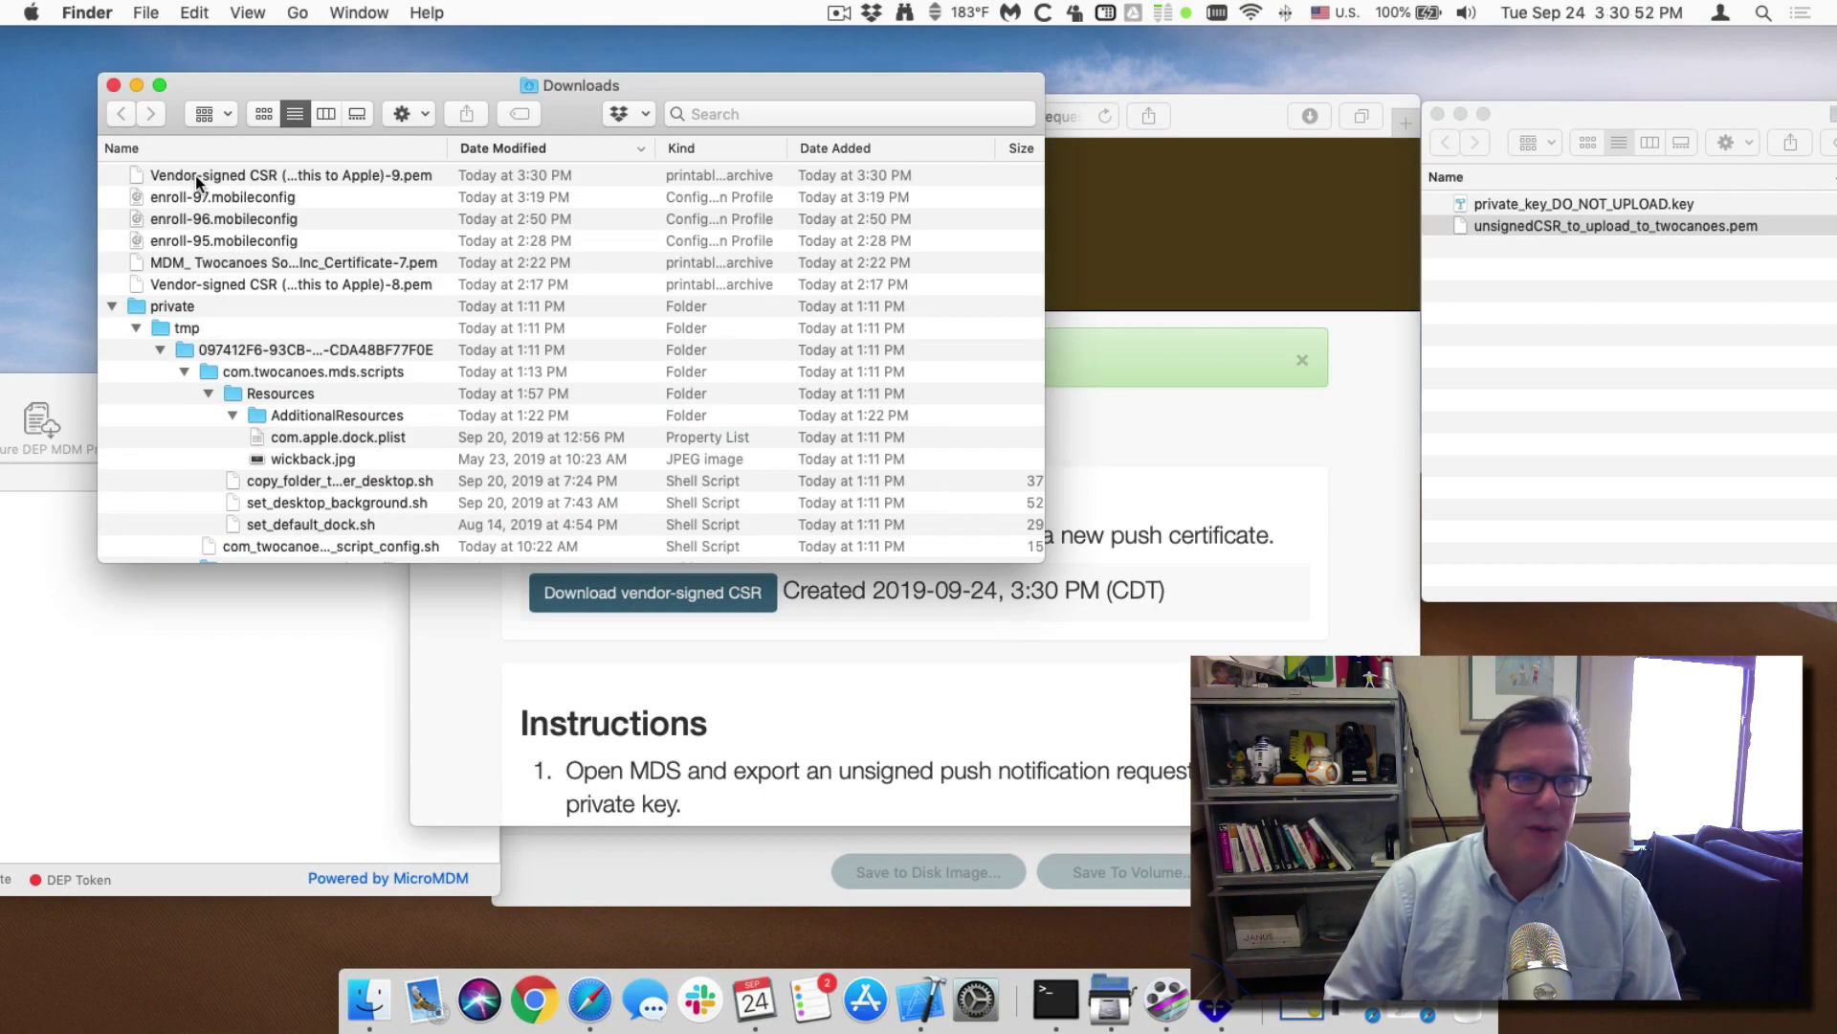
pyautogui.moveTo(195, 175); pyautogui.dragTo(1552, 348)
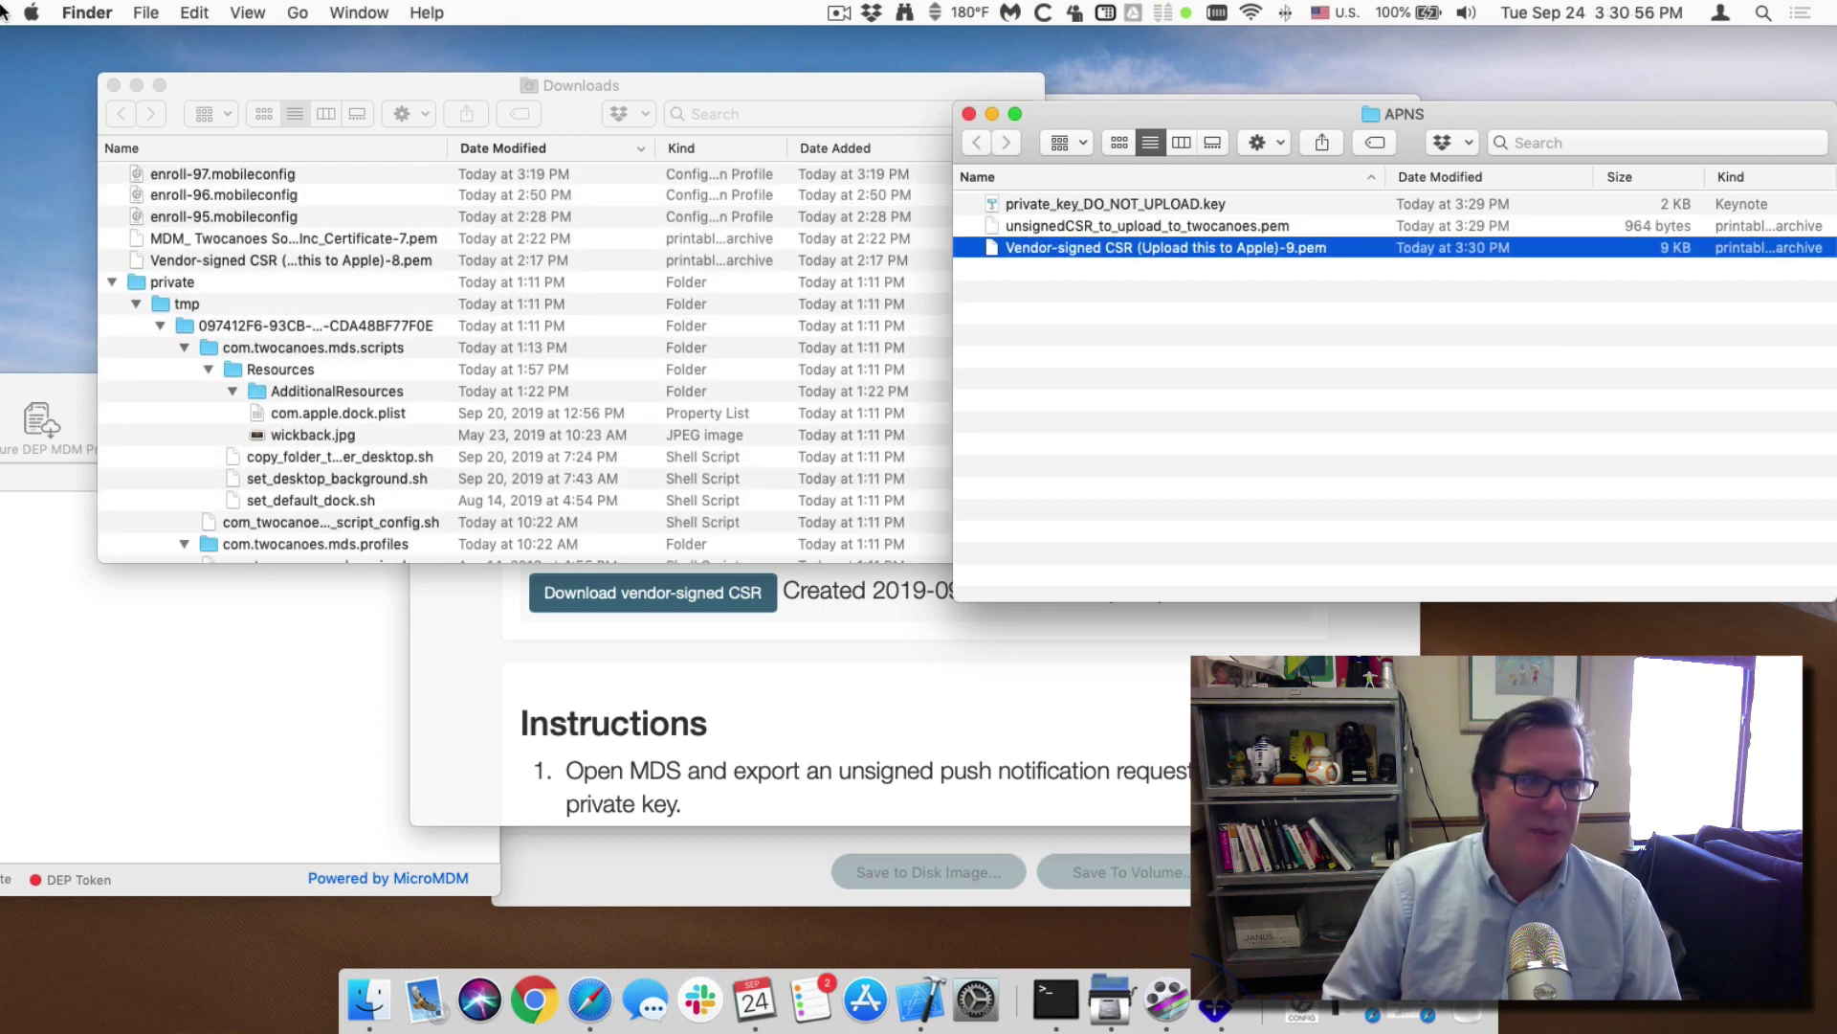
pyautogui.click(113, 86)
pyautogui.click(1054, 260)
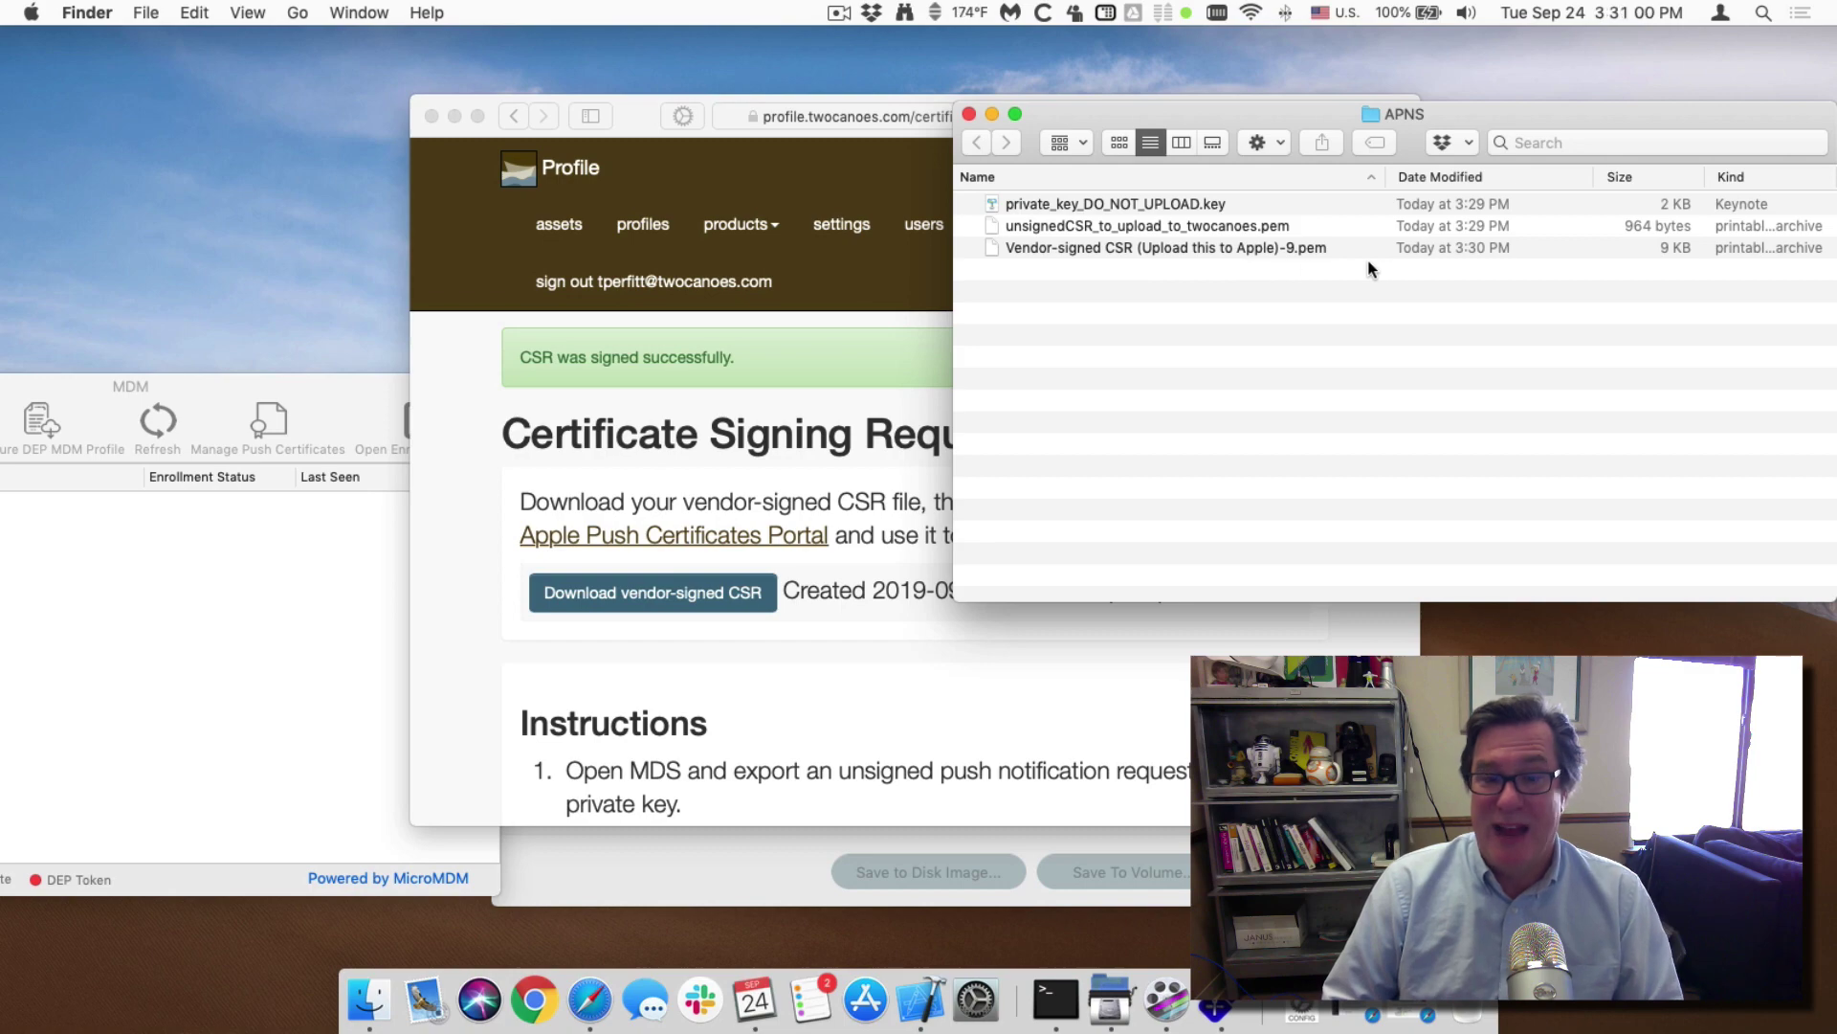
pyautogui.click(847, 756)
# In the Apple Push Certificates Portal, create a certificate by uploading the vendor-signed CSR .pem.
pyautogui.scroll(-10, 823, 590)
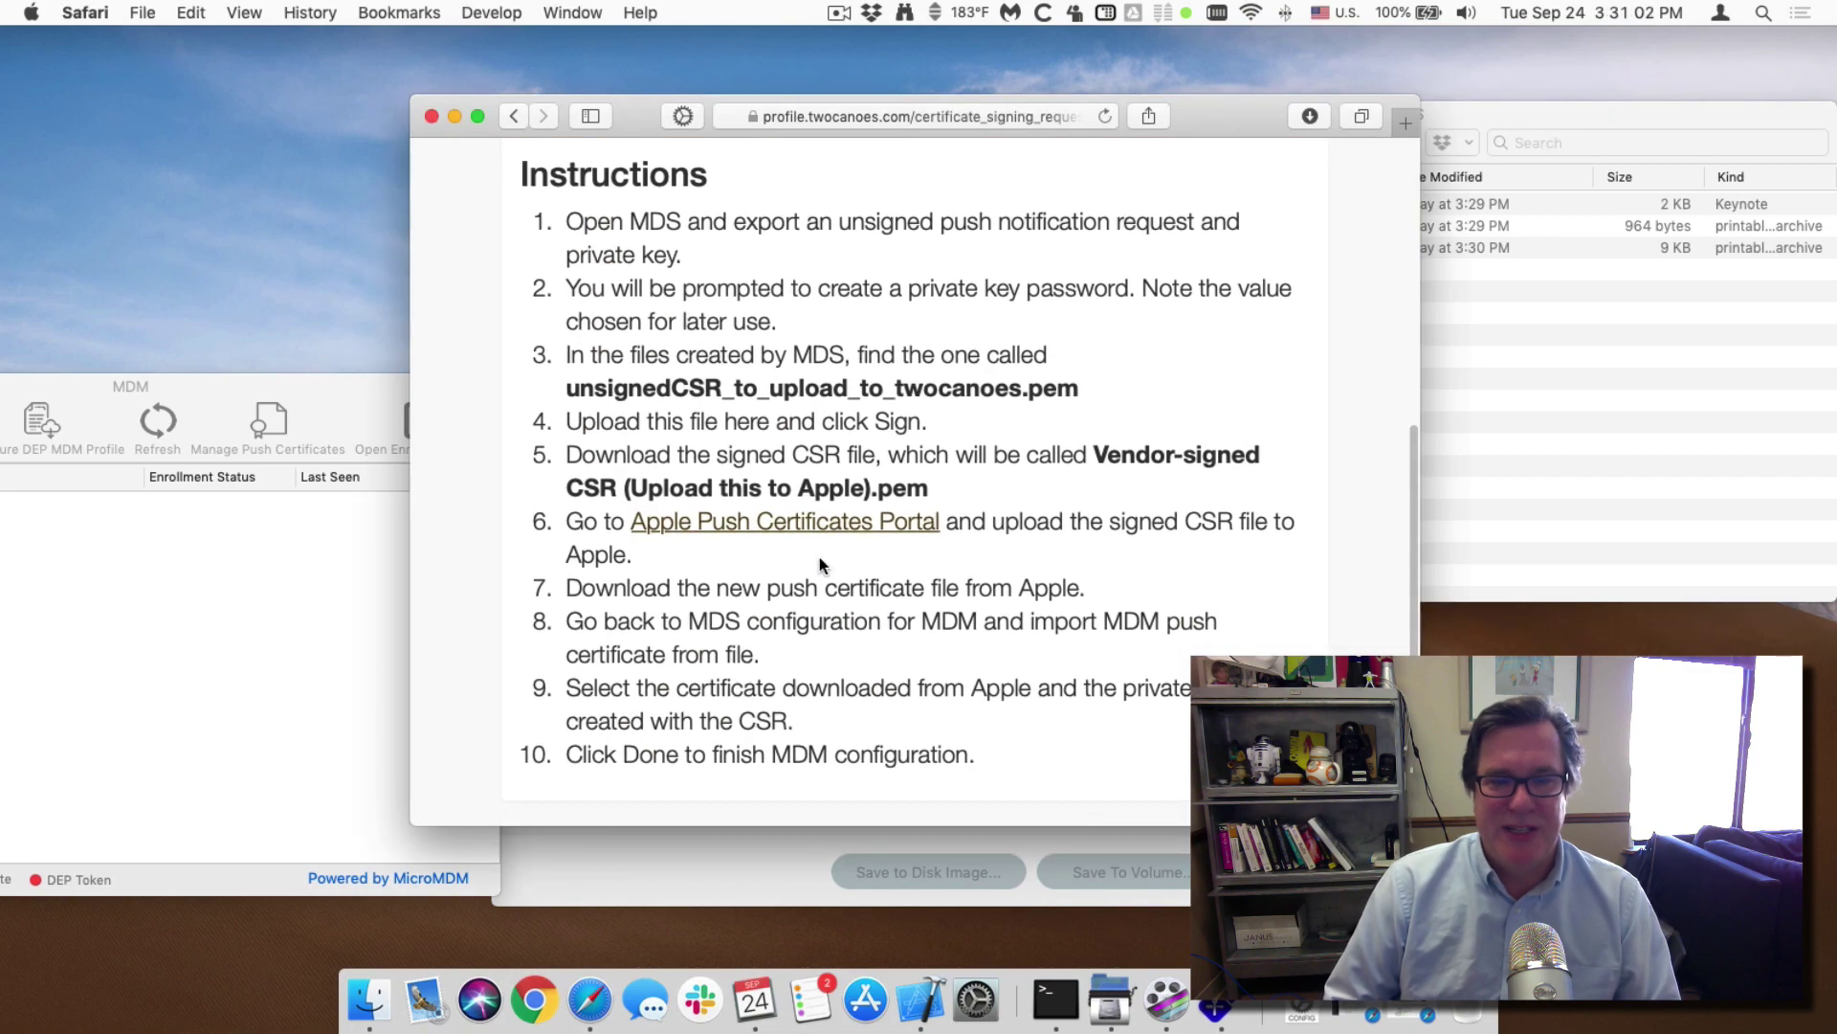
pyautogui.click(795, 533)
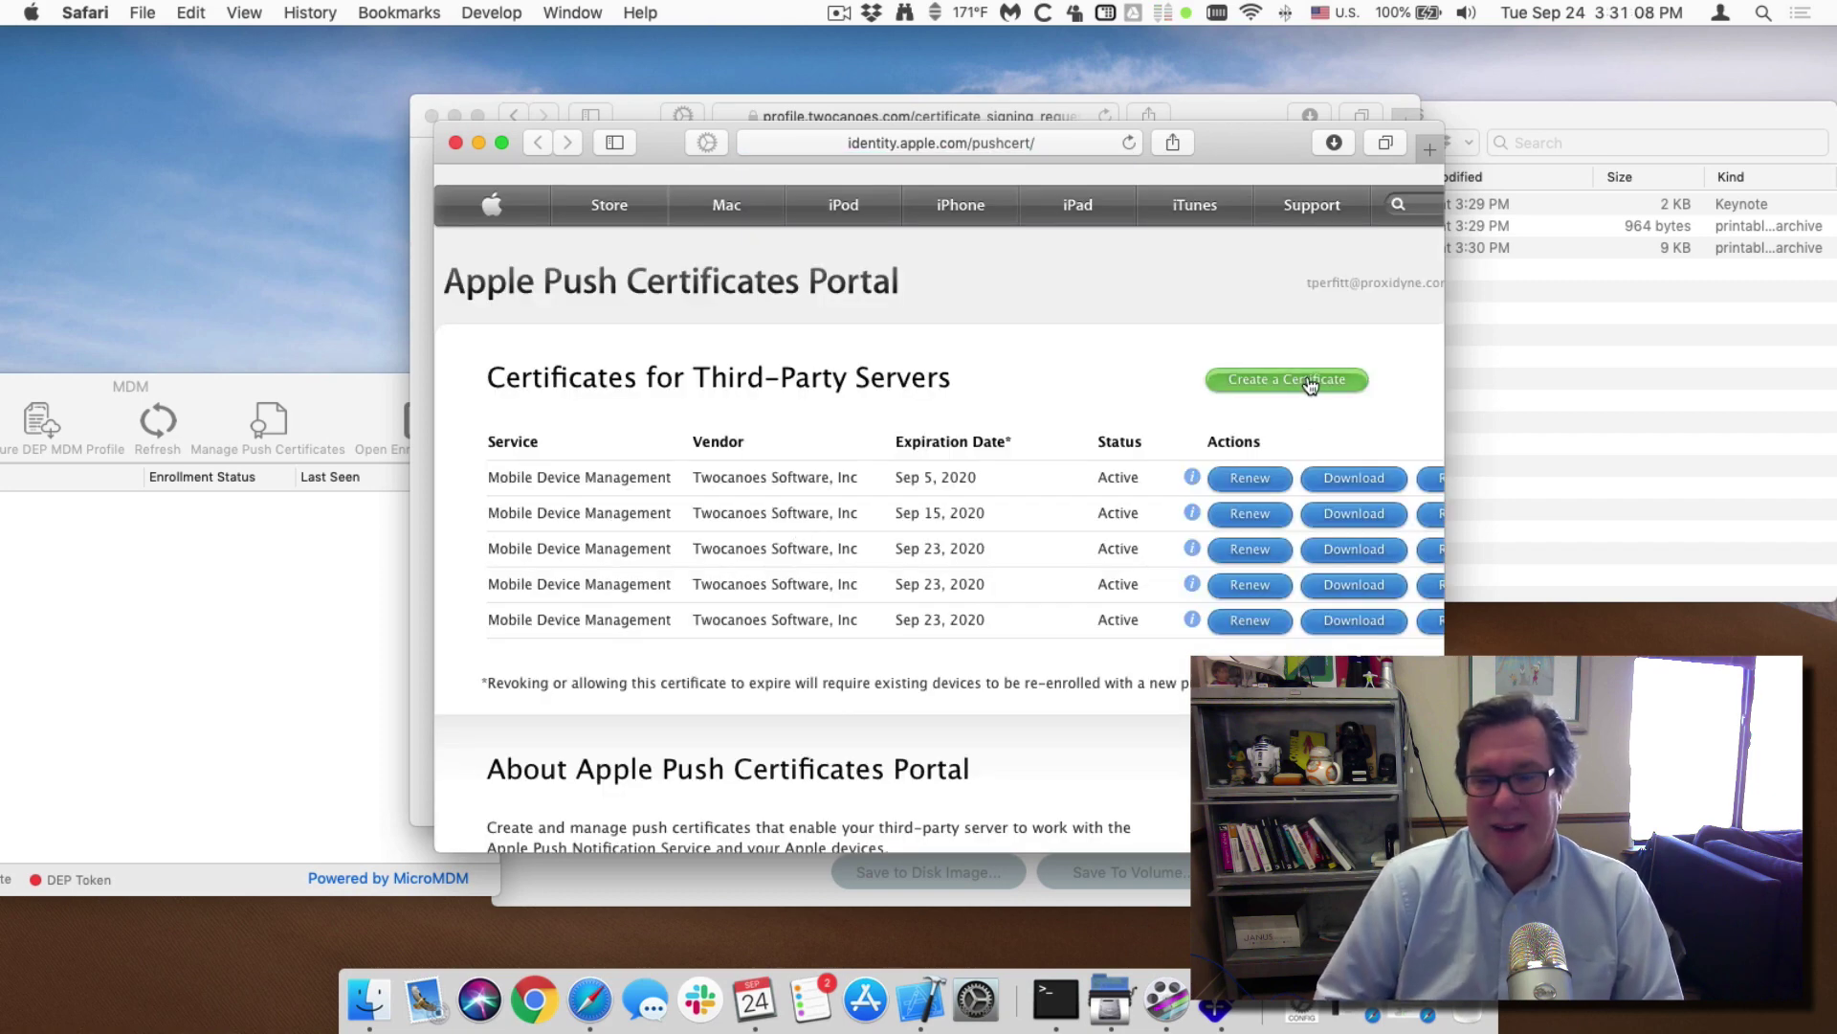
pyautogui.click(1310, 385)
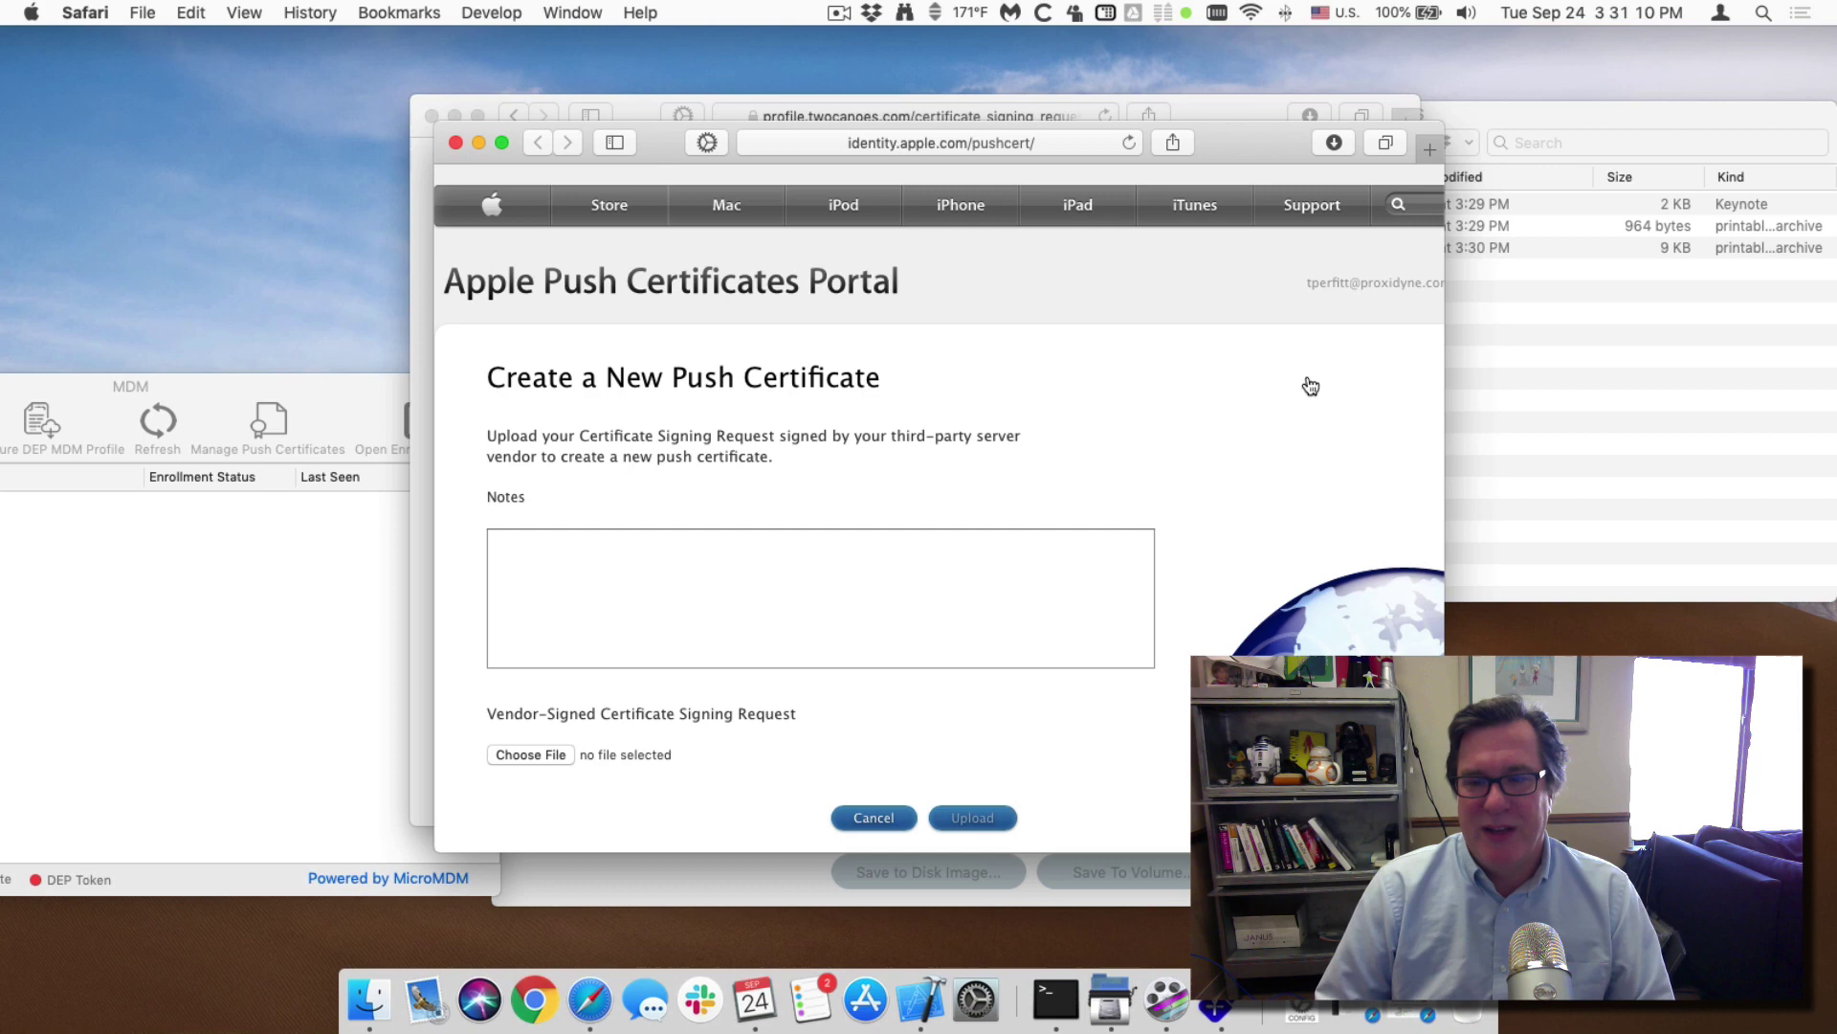
pyautogui.click(1514, 399)
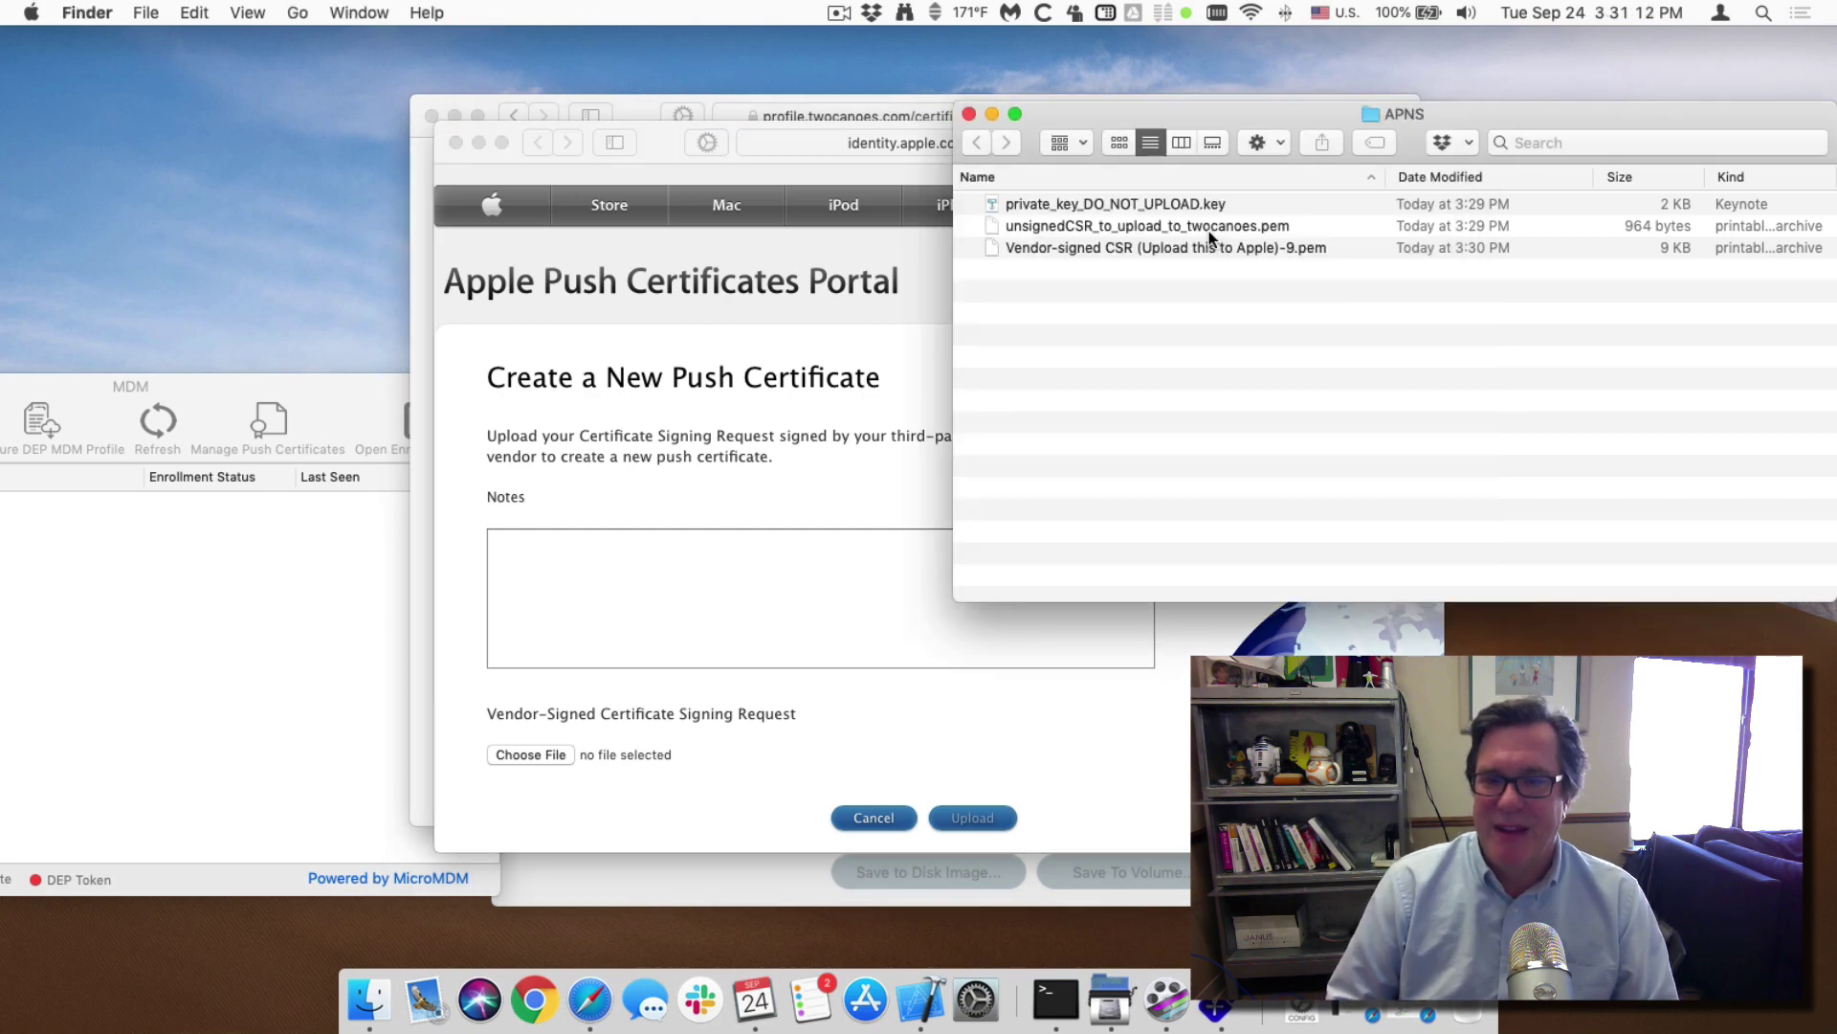
pyautogui.moveTo(1212, 247); pyautogui.dragTo(531, 754)
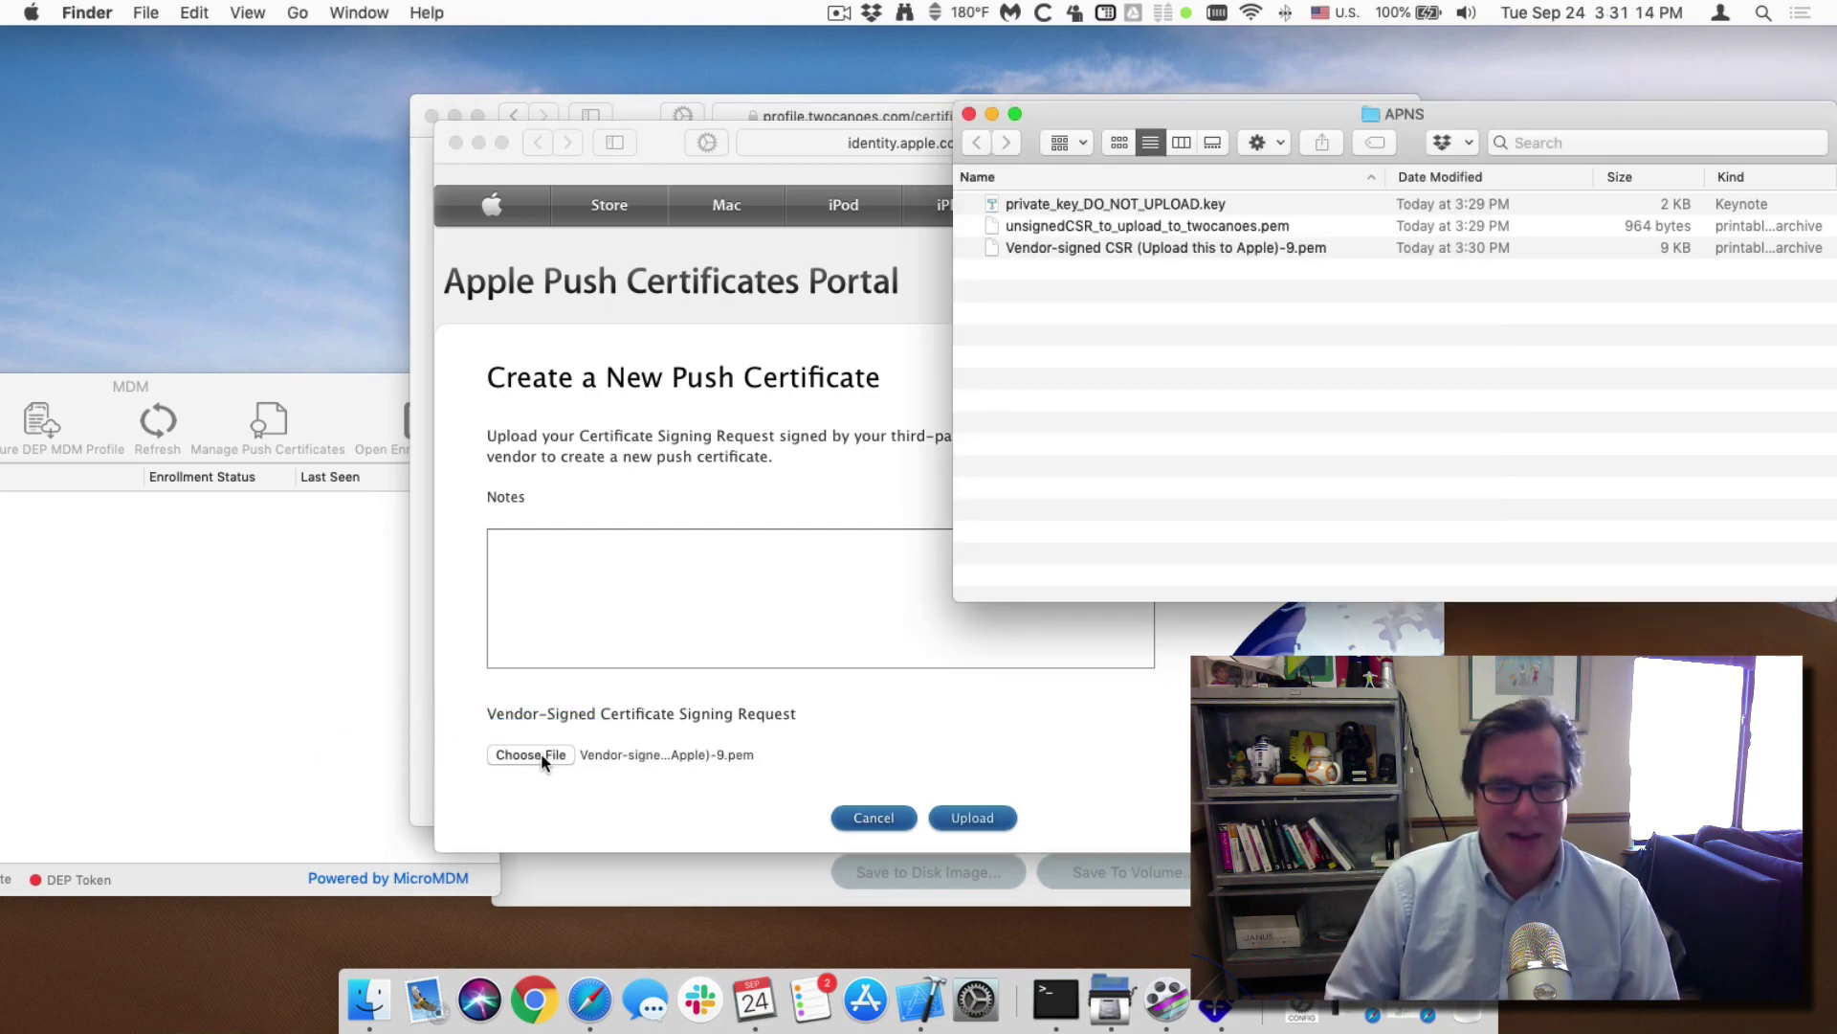
pyautogui.click(904, 794)
pyautogui.click(973, 819)
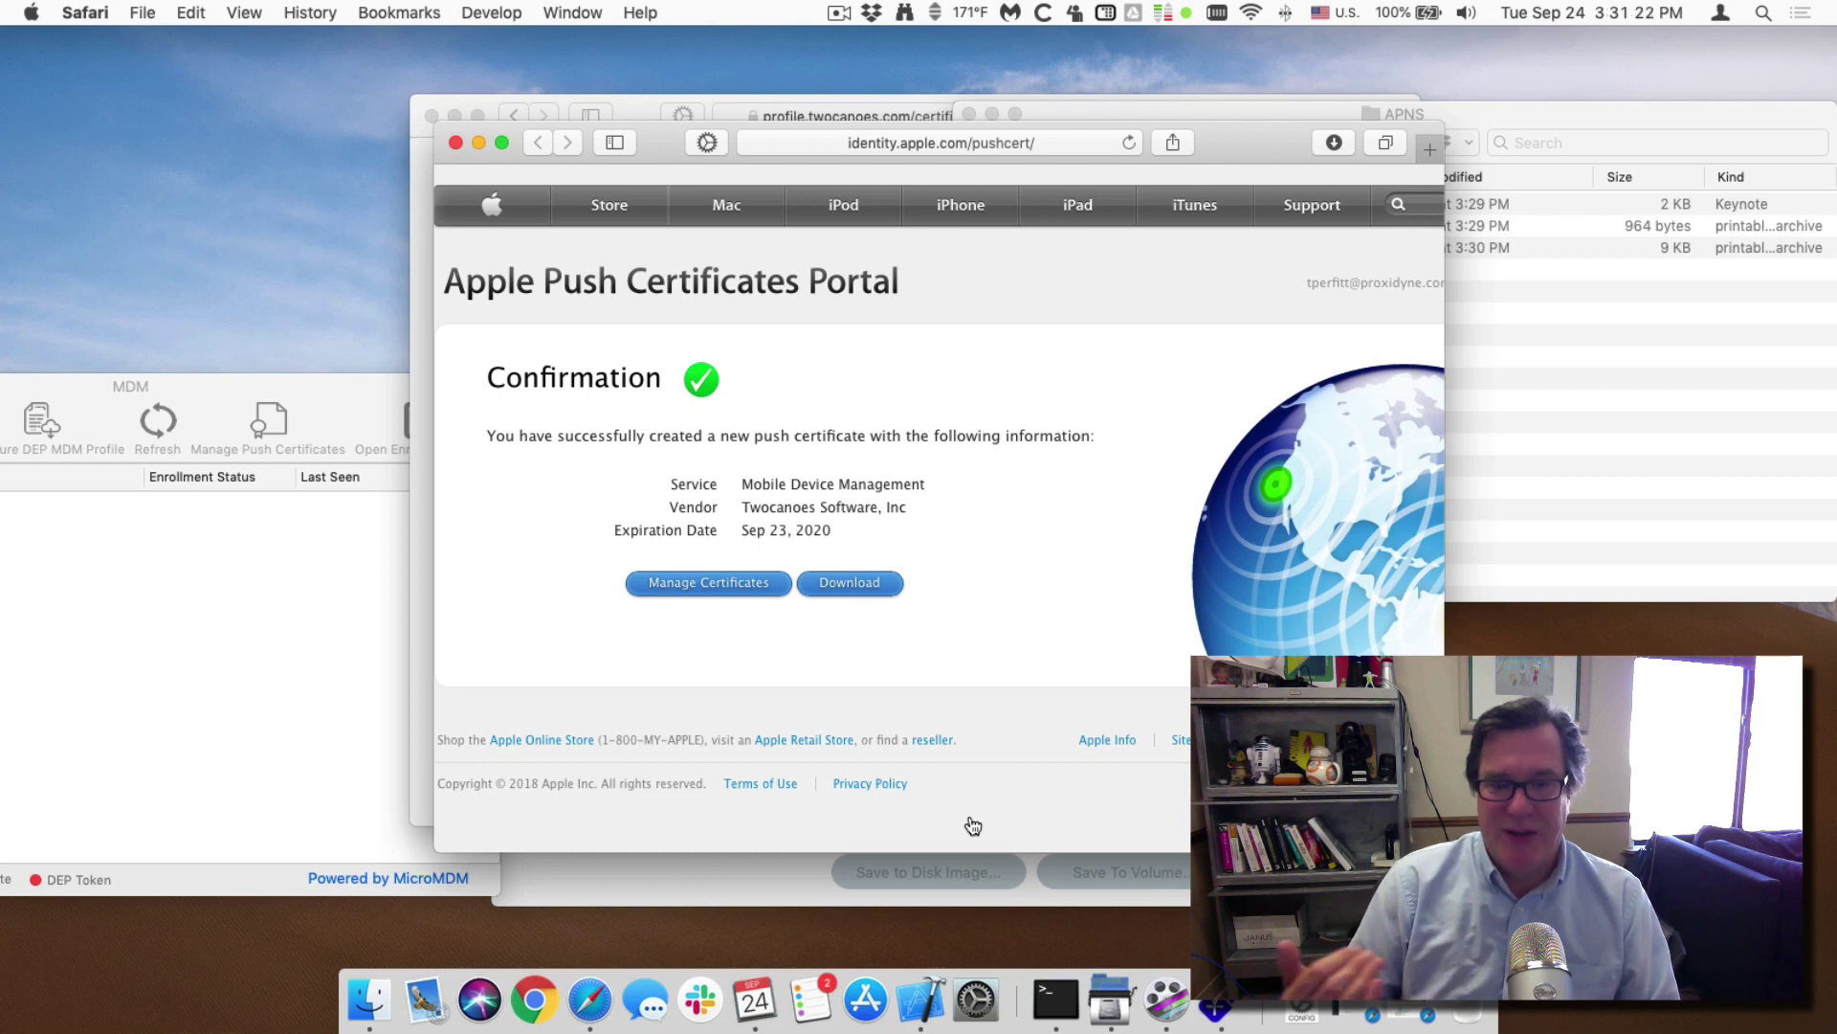
# Download the issued MDM push certificate (expires Sep 23, 2020) into APNS and close the portal.
pyautogui.click(809, 575)
pyautogui.click(1330, 146)
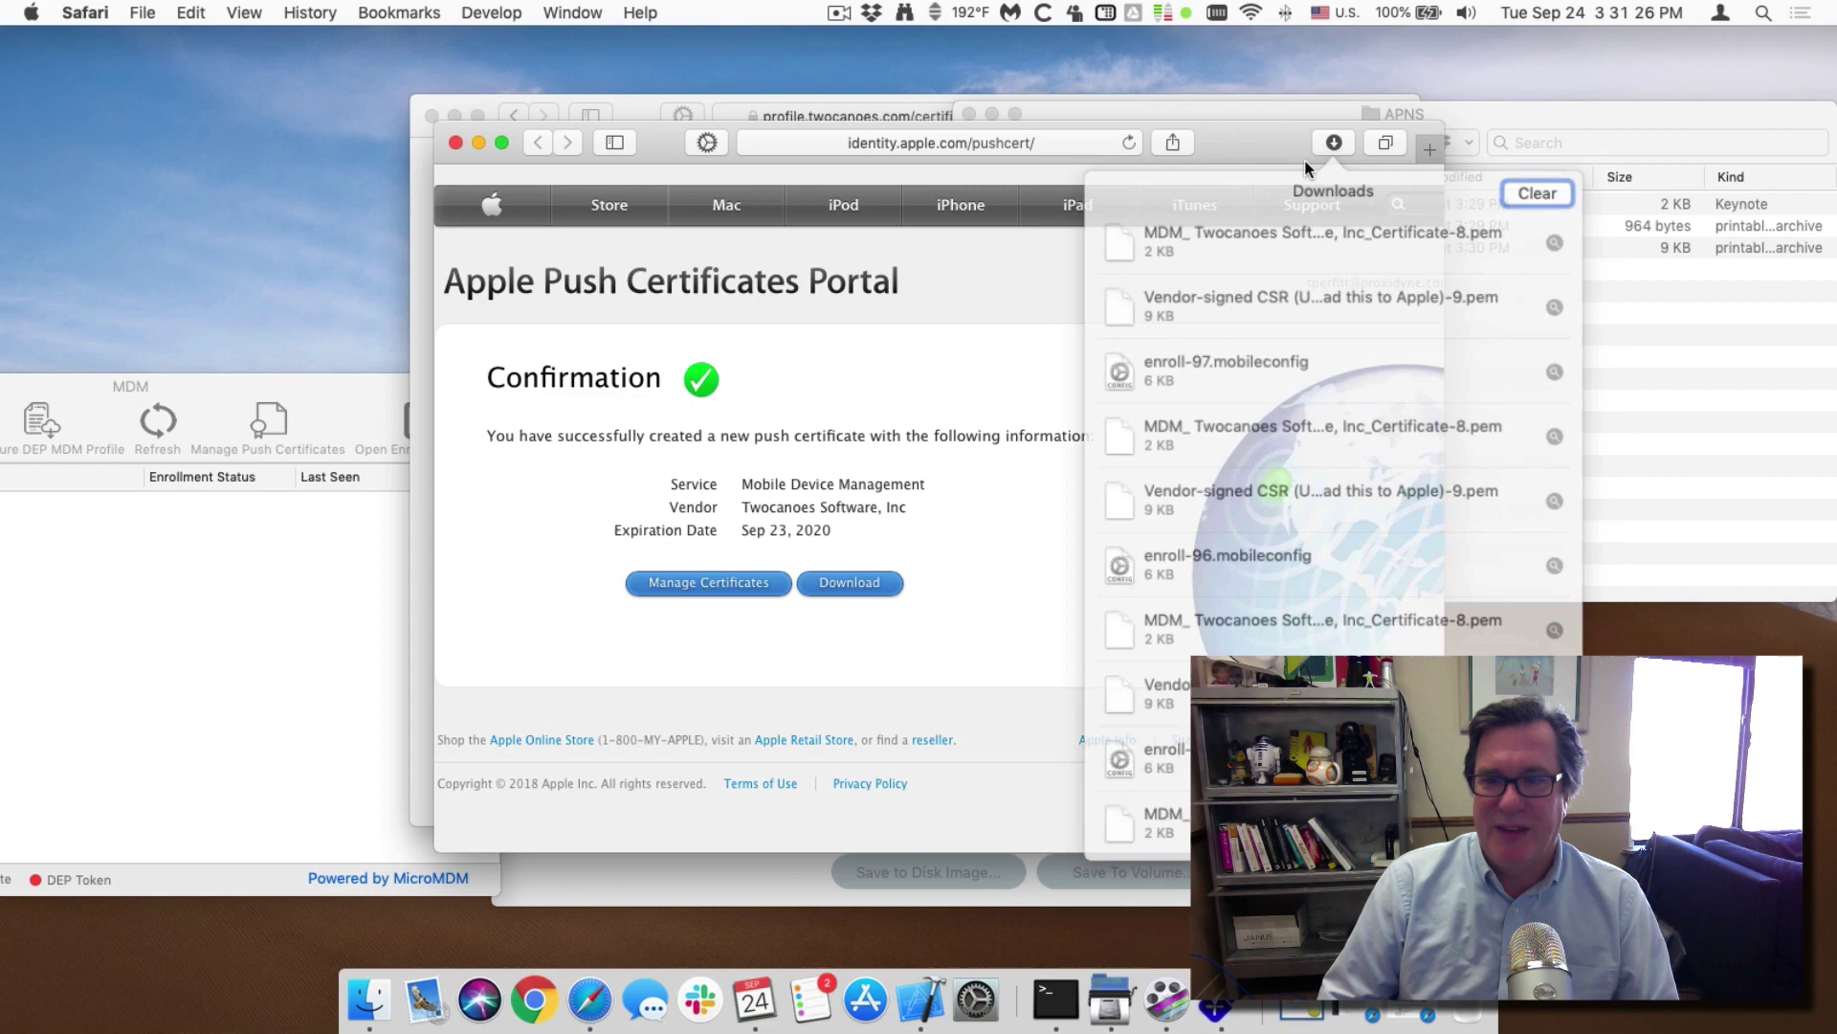
pyautogui.click(1612, 327)
pyautogui.click(466, 143)
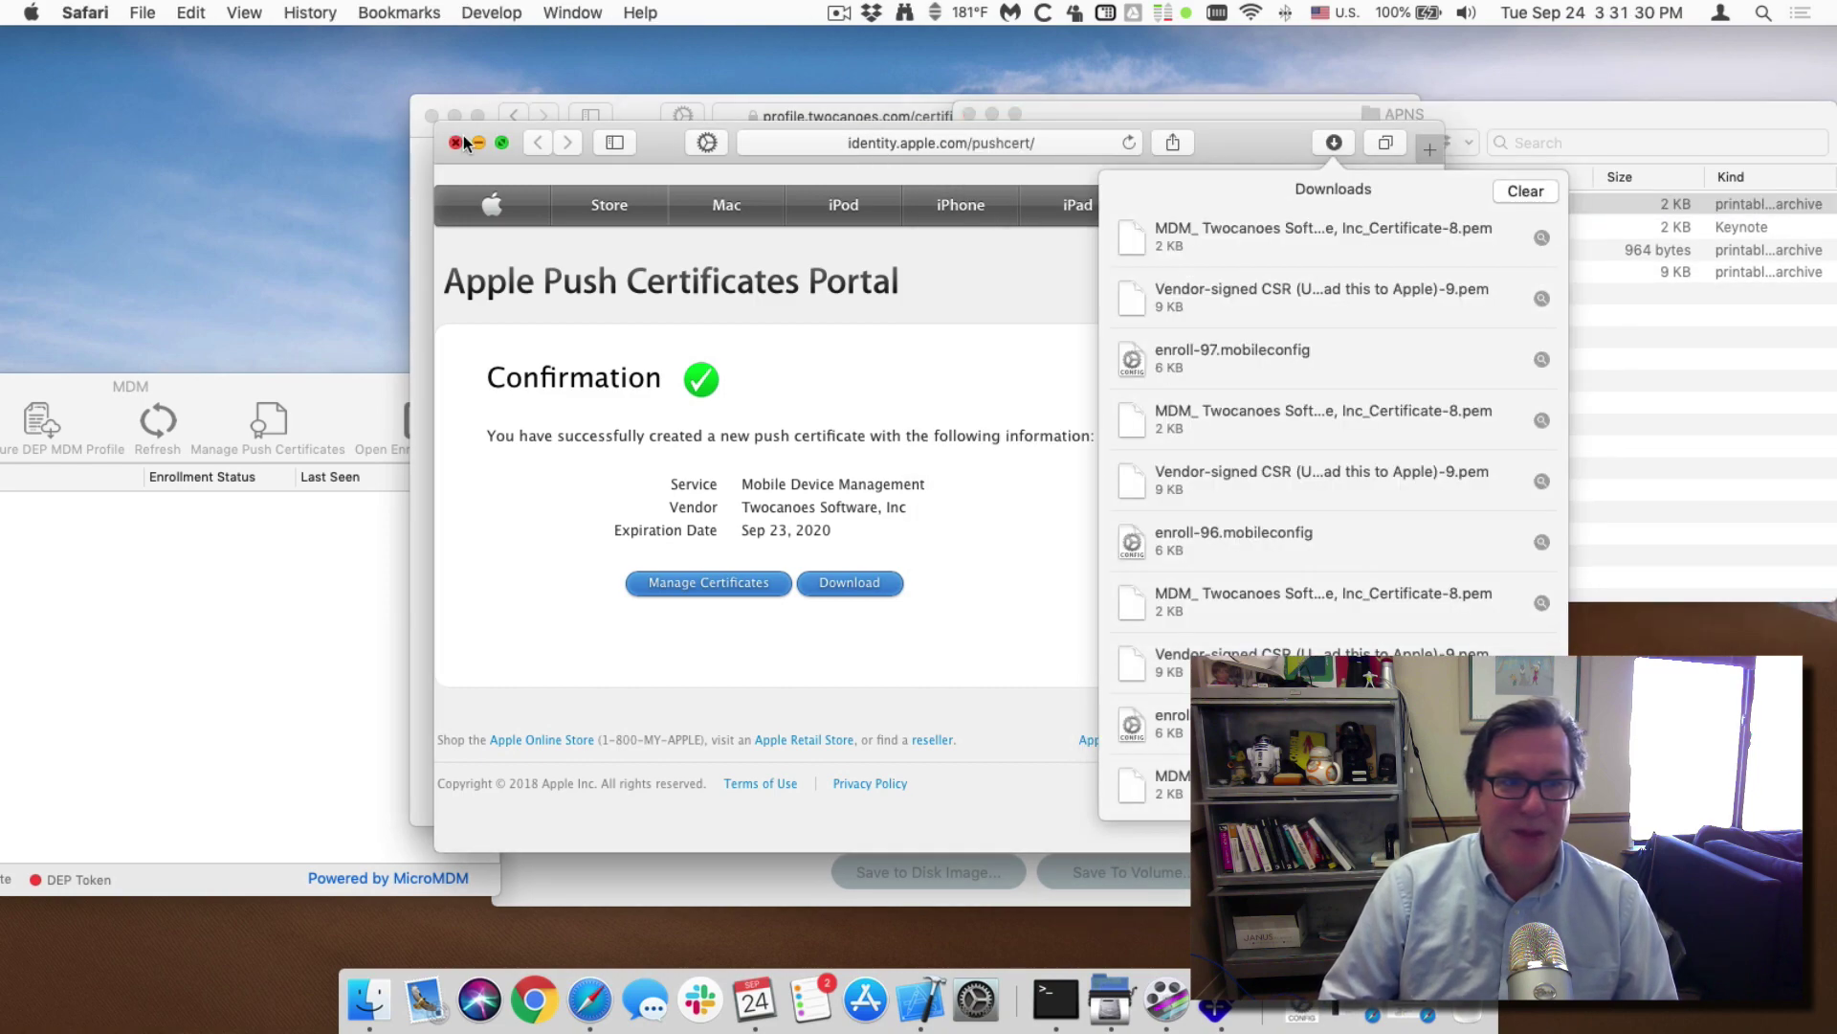
pyautogui.click(456, 142)
# Close the instructions page and APNS folder, and centre the MDM window on screen.
pyautogui.click(433, 116)
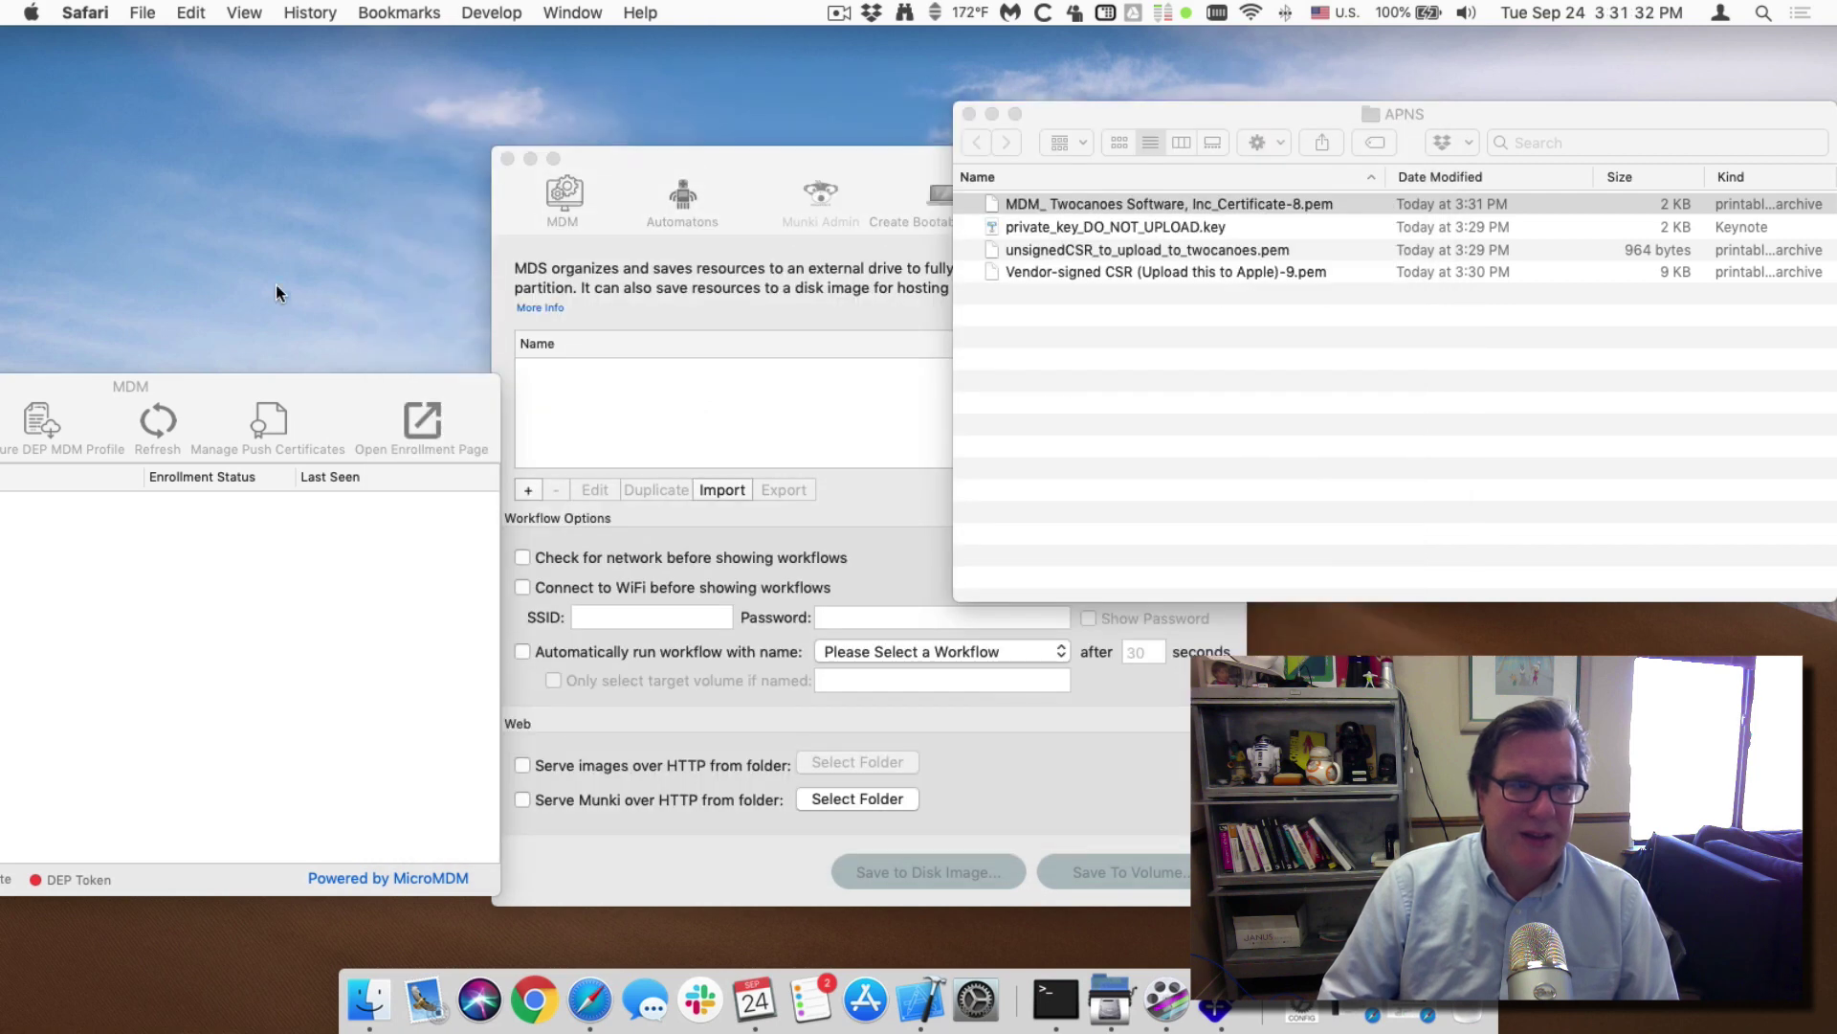
pyautogui.moveTo(199, 395); pyautogui.dragTo(257, 382)
pyautogui.click(969, 113)
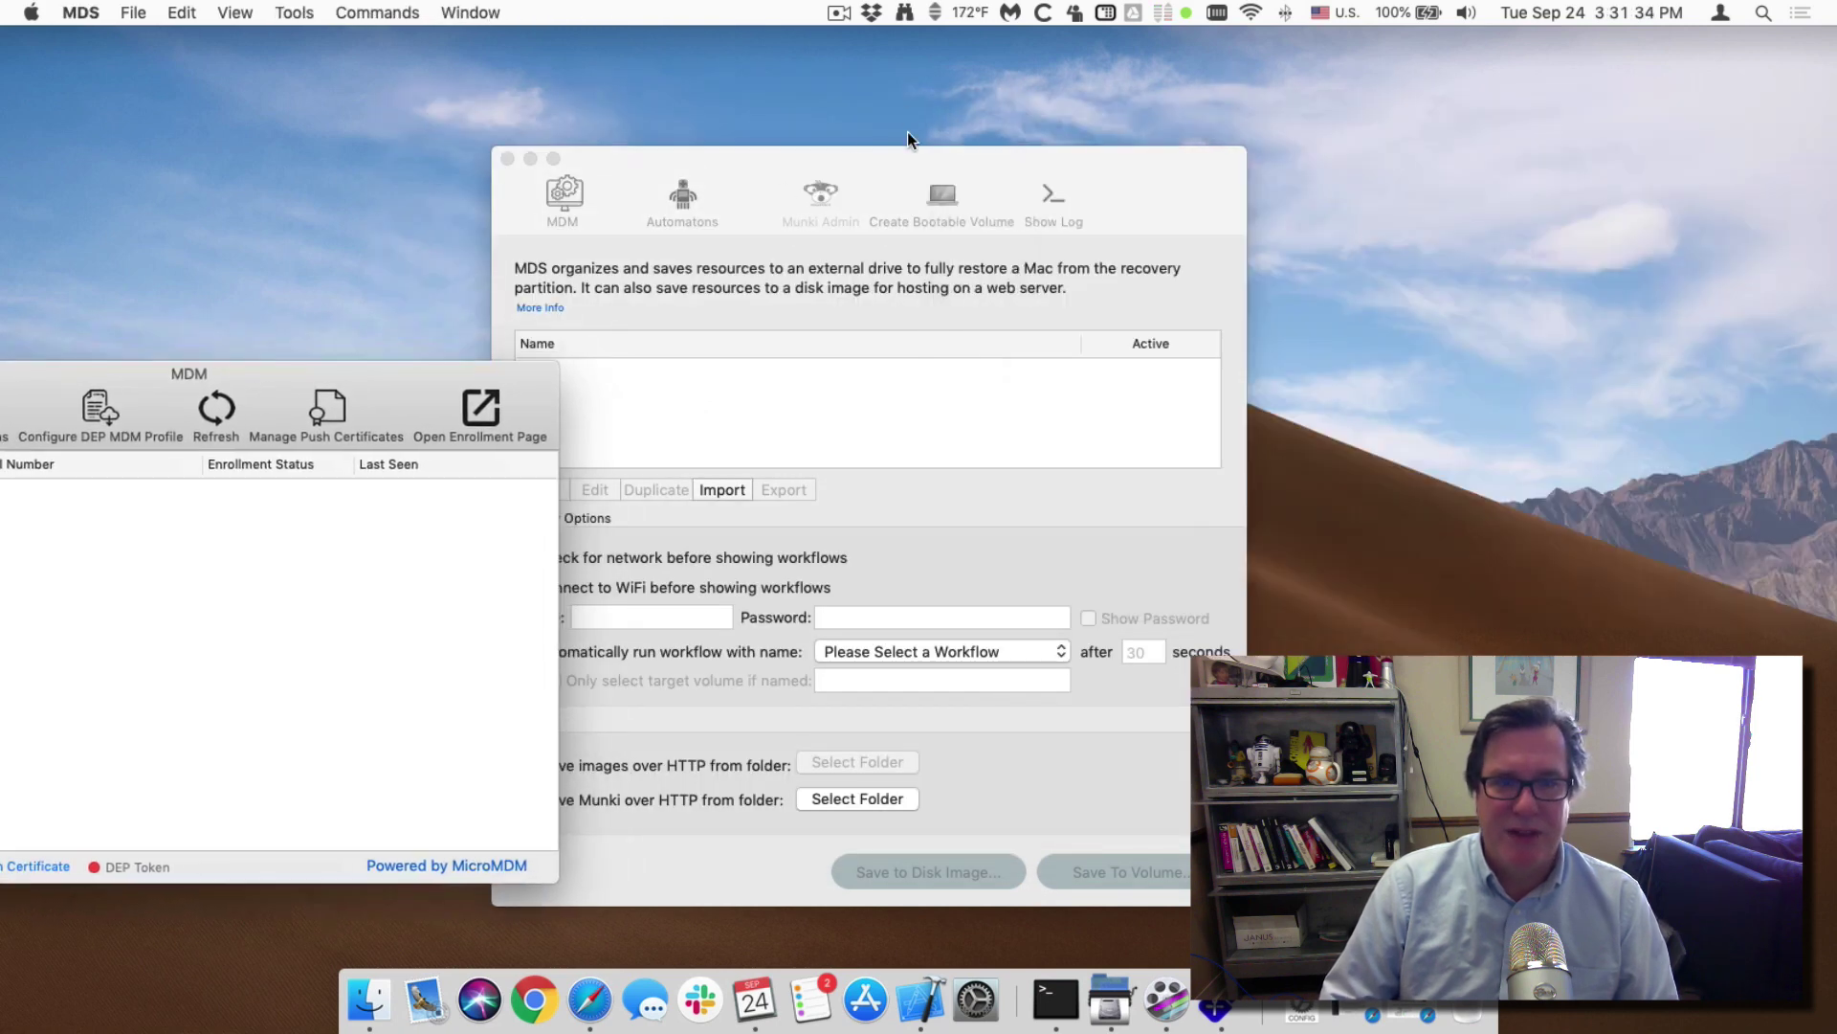
pyautogui.moveTo(792, 161); pyautogui.dragTo(858, 147)
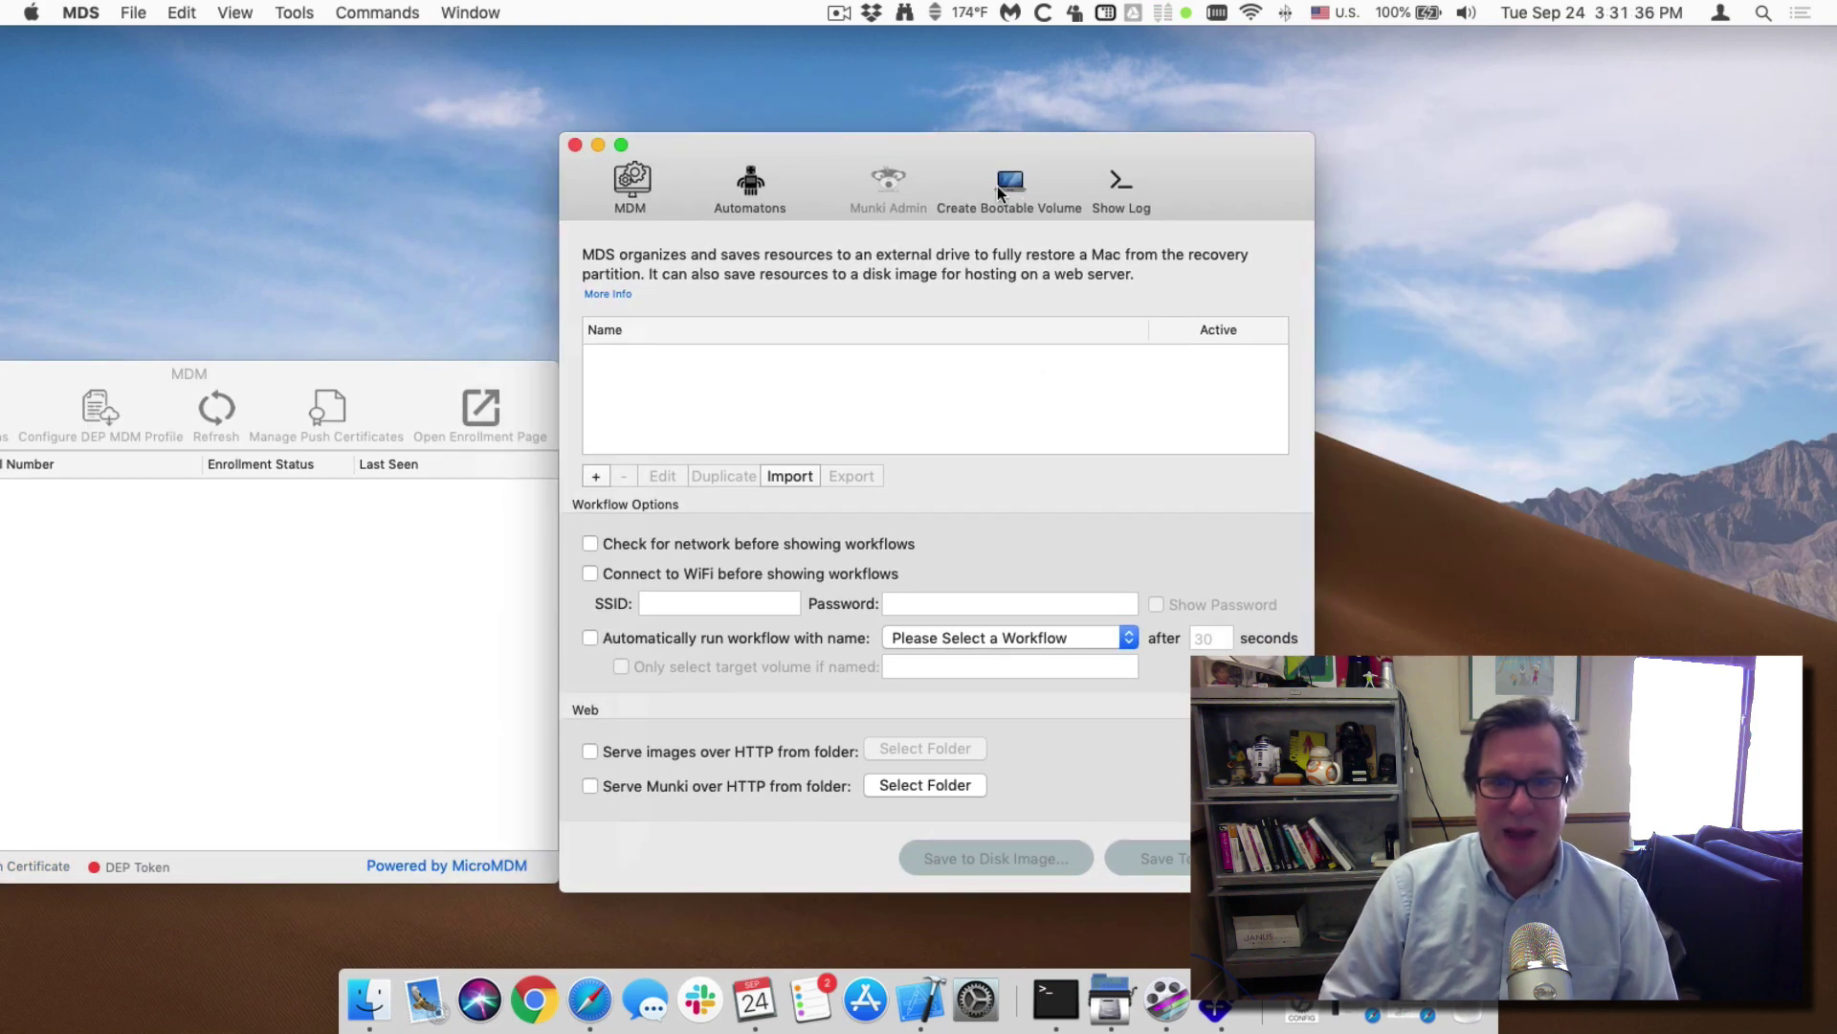
pyautogui.moveTo(443, 374); pyautogui.dragTo(1210, 282)
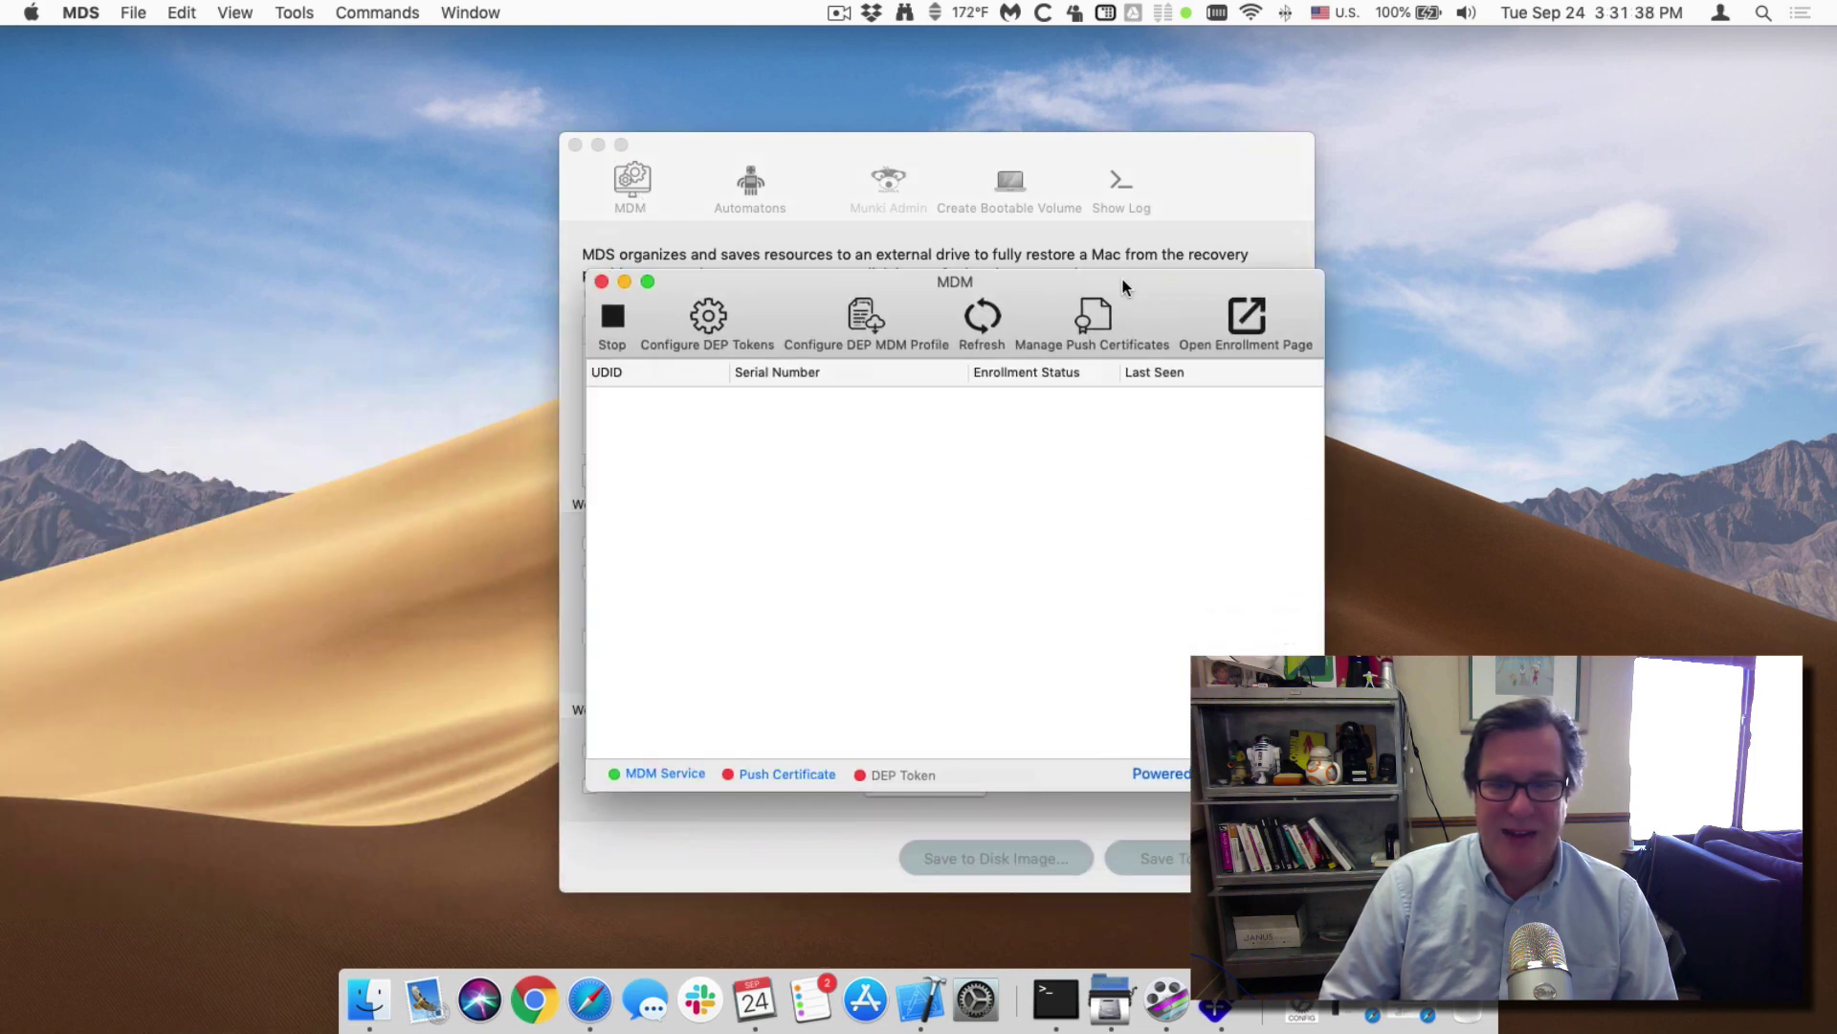
# Start Import MDM Push Certificate From File and pick the Twocanoes certificate from the APNS folder.
pyautogui.click(1100, 333)
pyautogui.click(1078, 555)
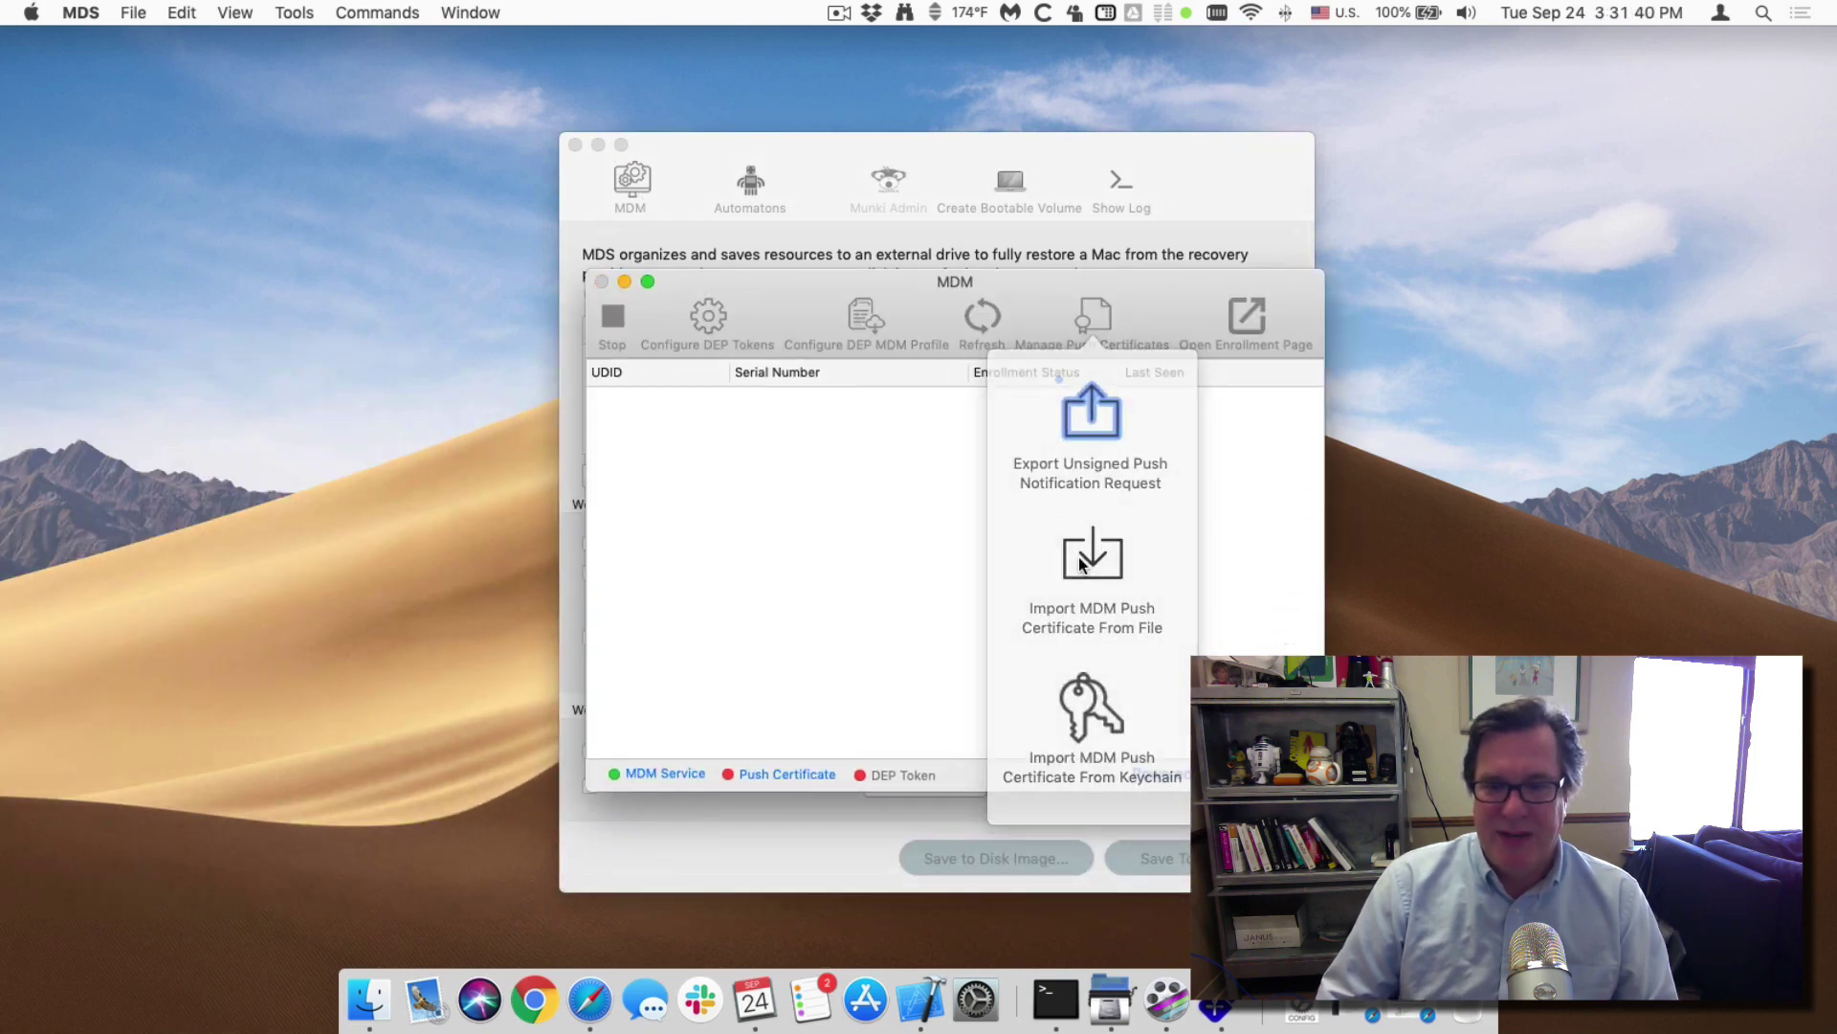
pyautogui.click(850, 396)
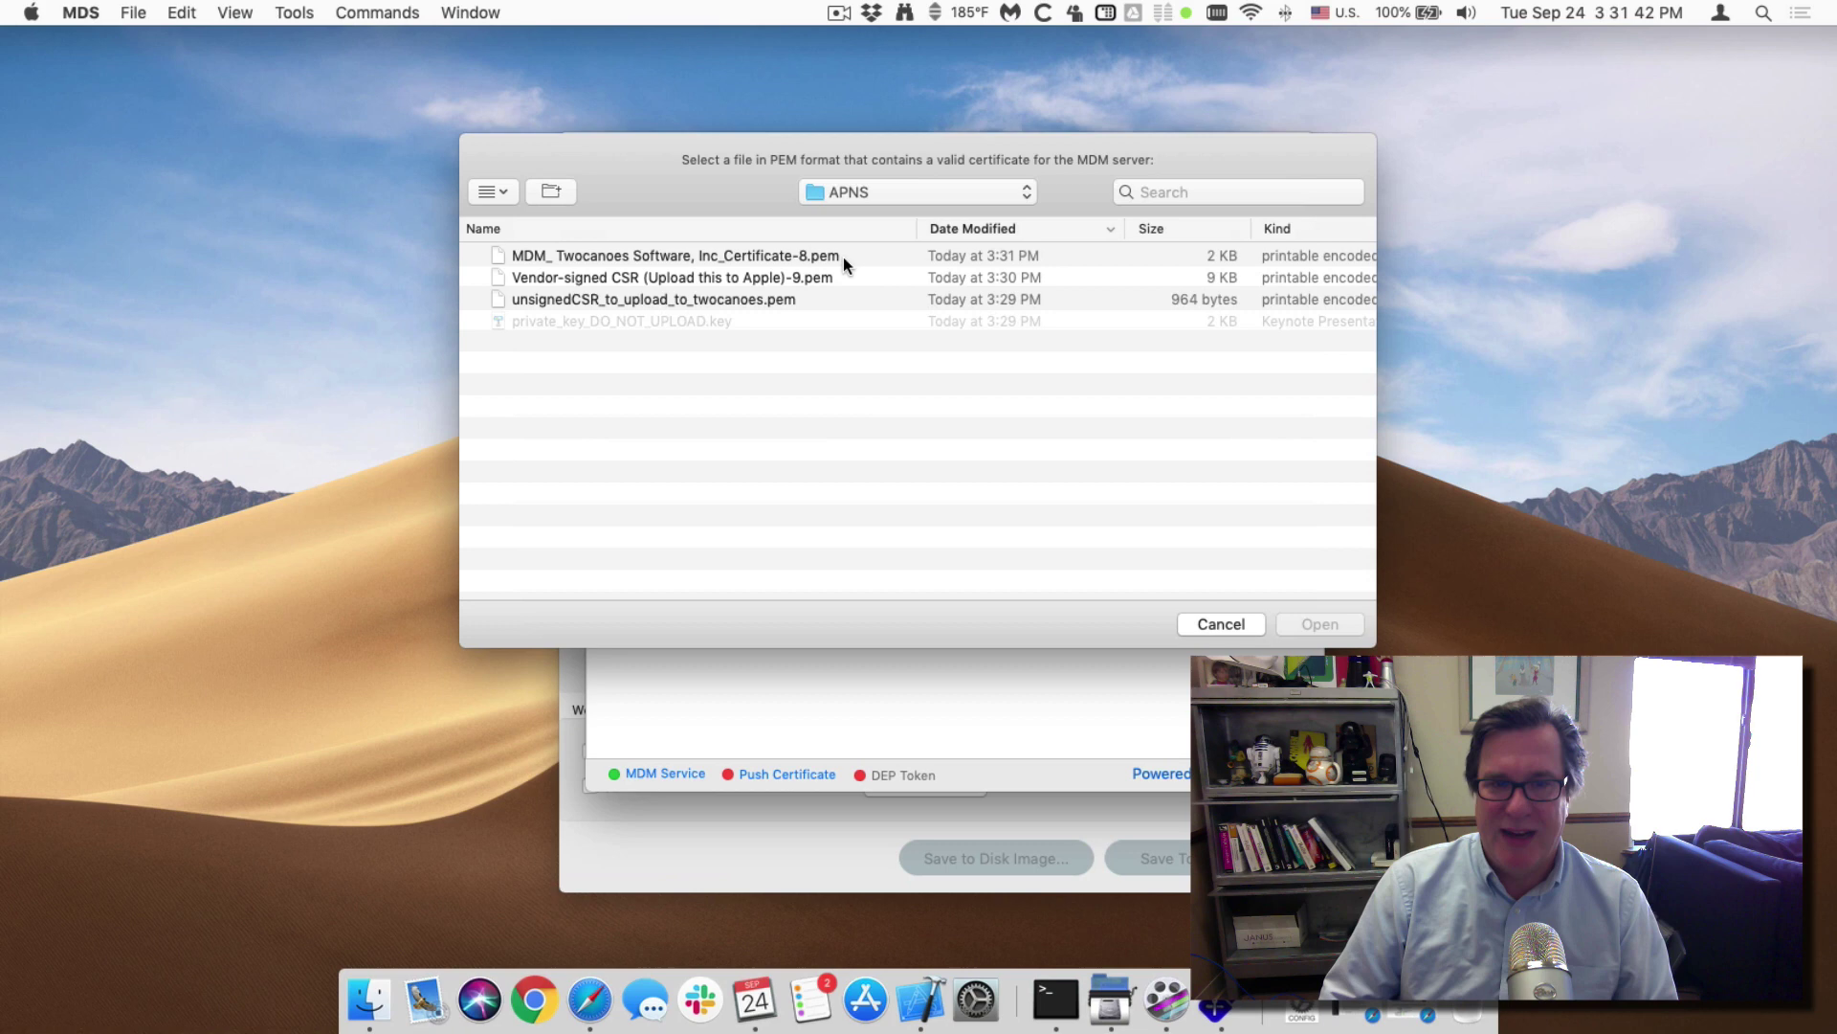
pyautogui.click(917, 192)
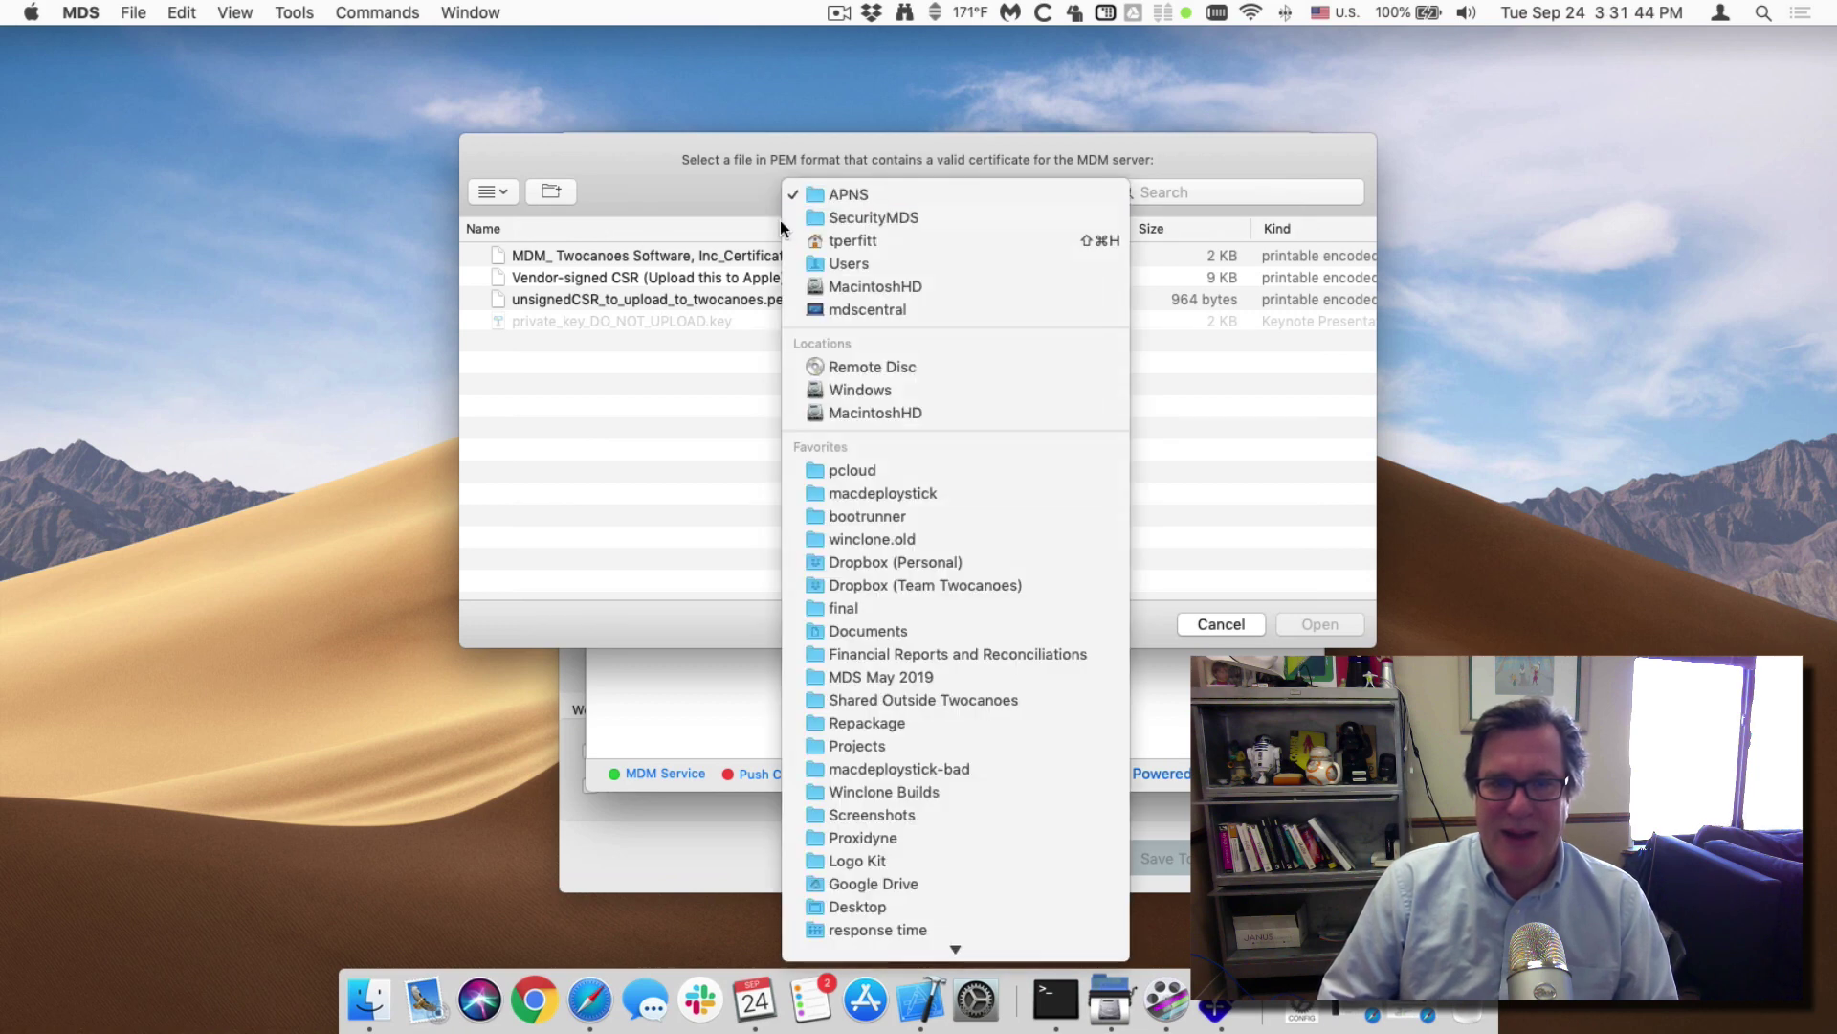
pyautogui.click(701, 219)
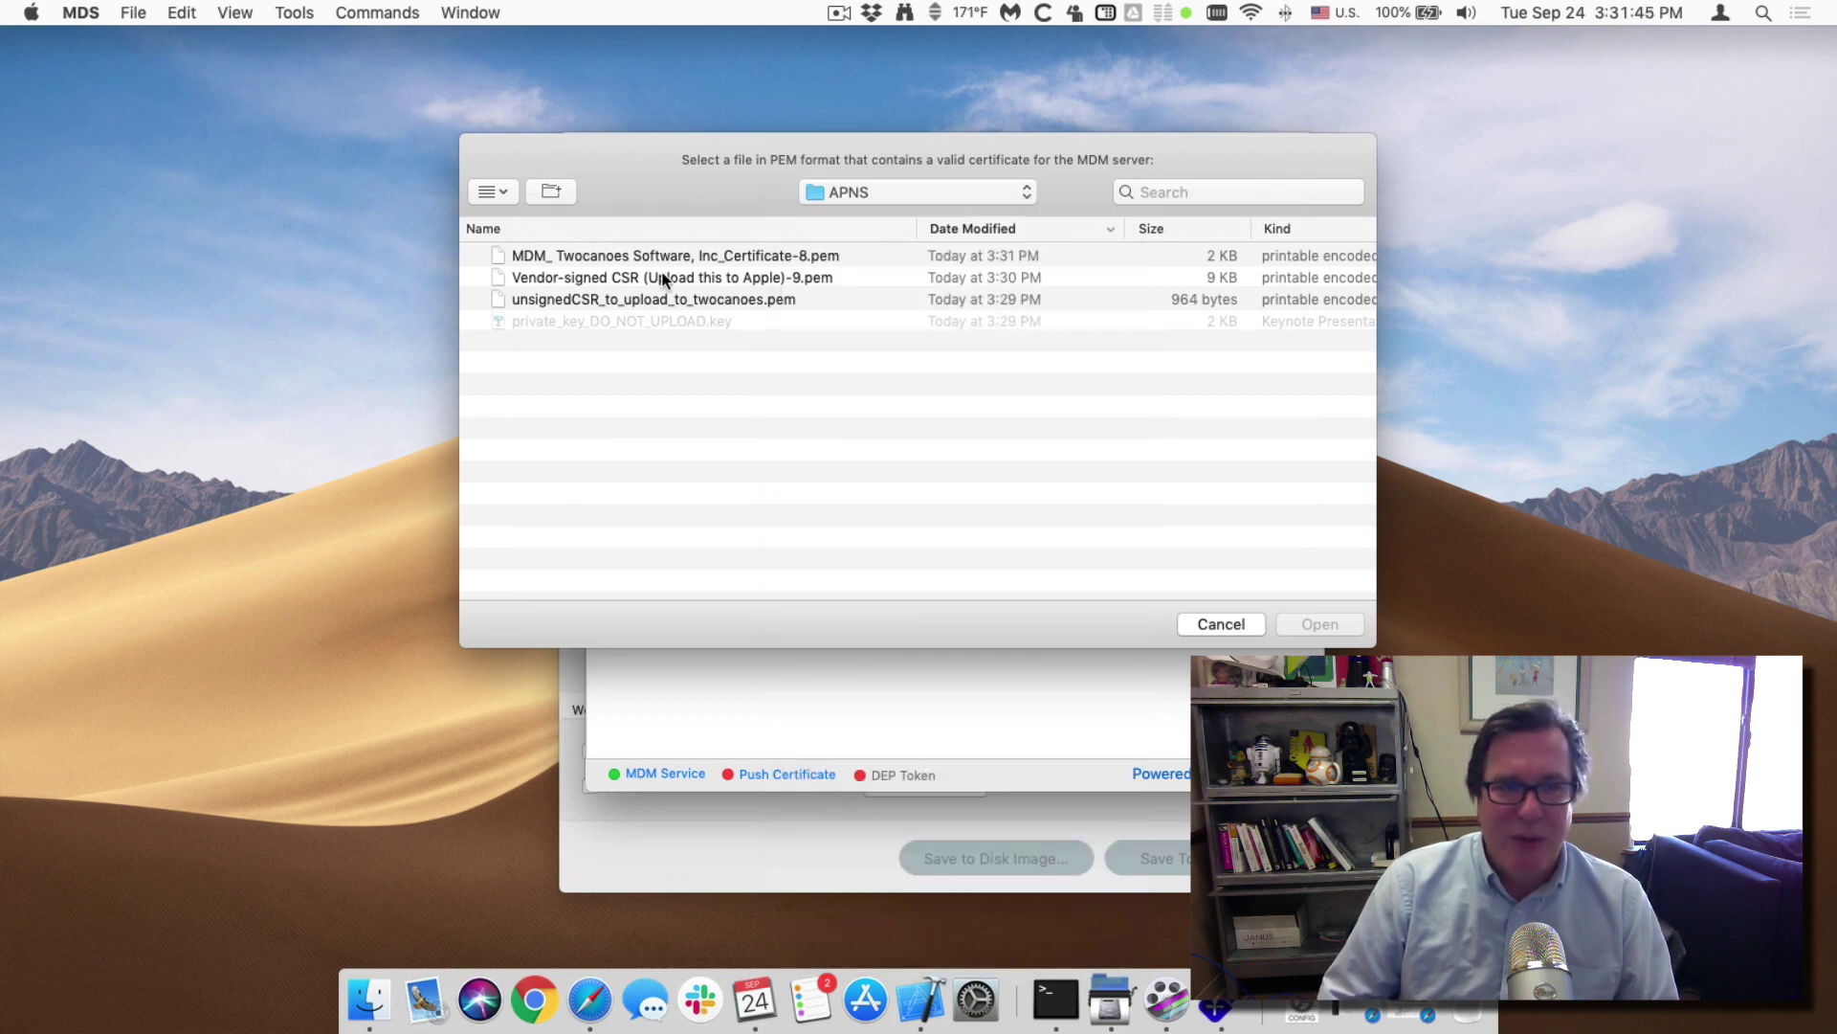
pyautogui.click(588, 256)
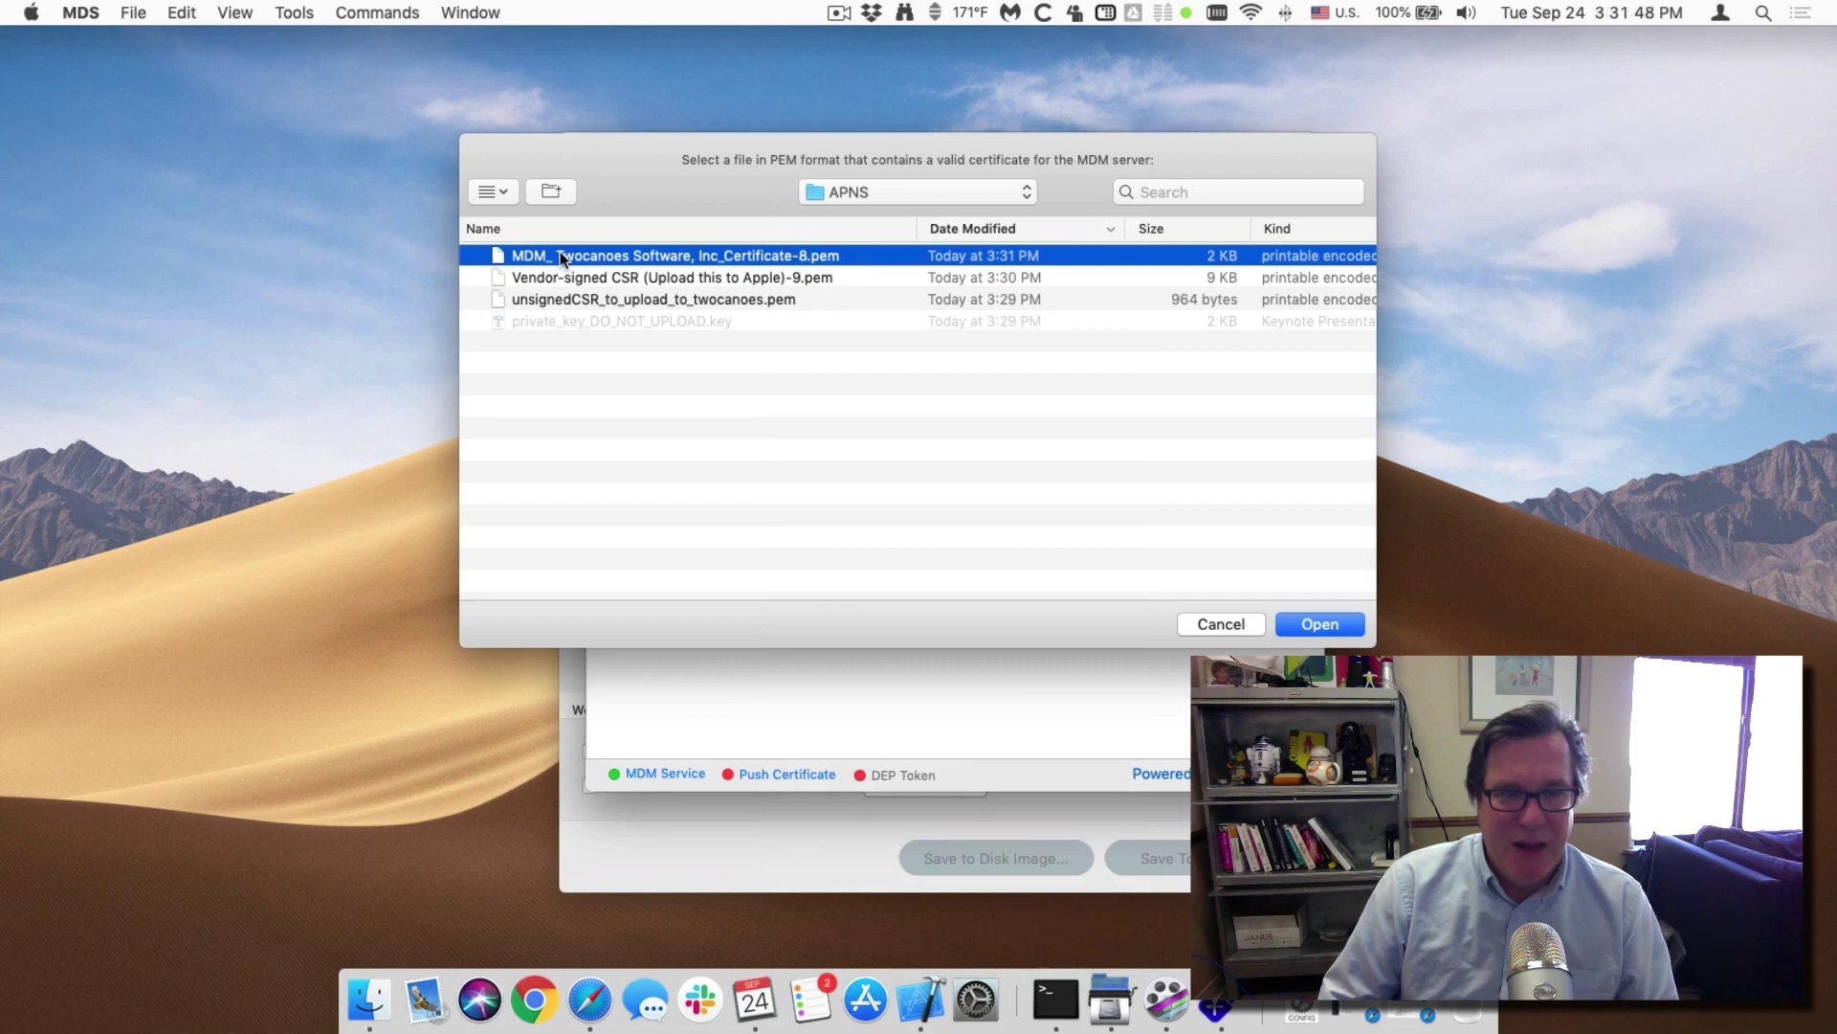
pyautogui.doubleClick(560, 253)
# Add private_key_DO_NOT_UPLOAD.key with its password and complete the import.
pyautogui.click(724, 433)
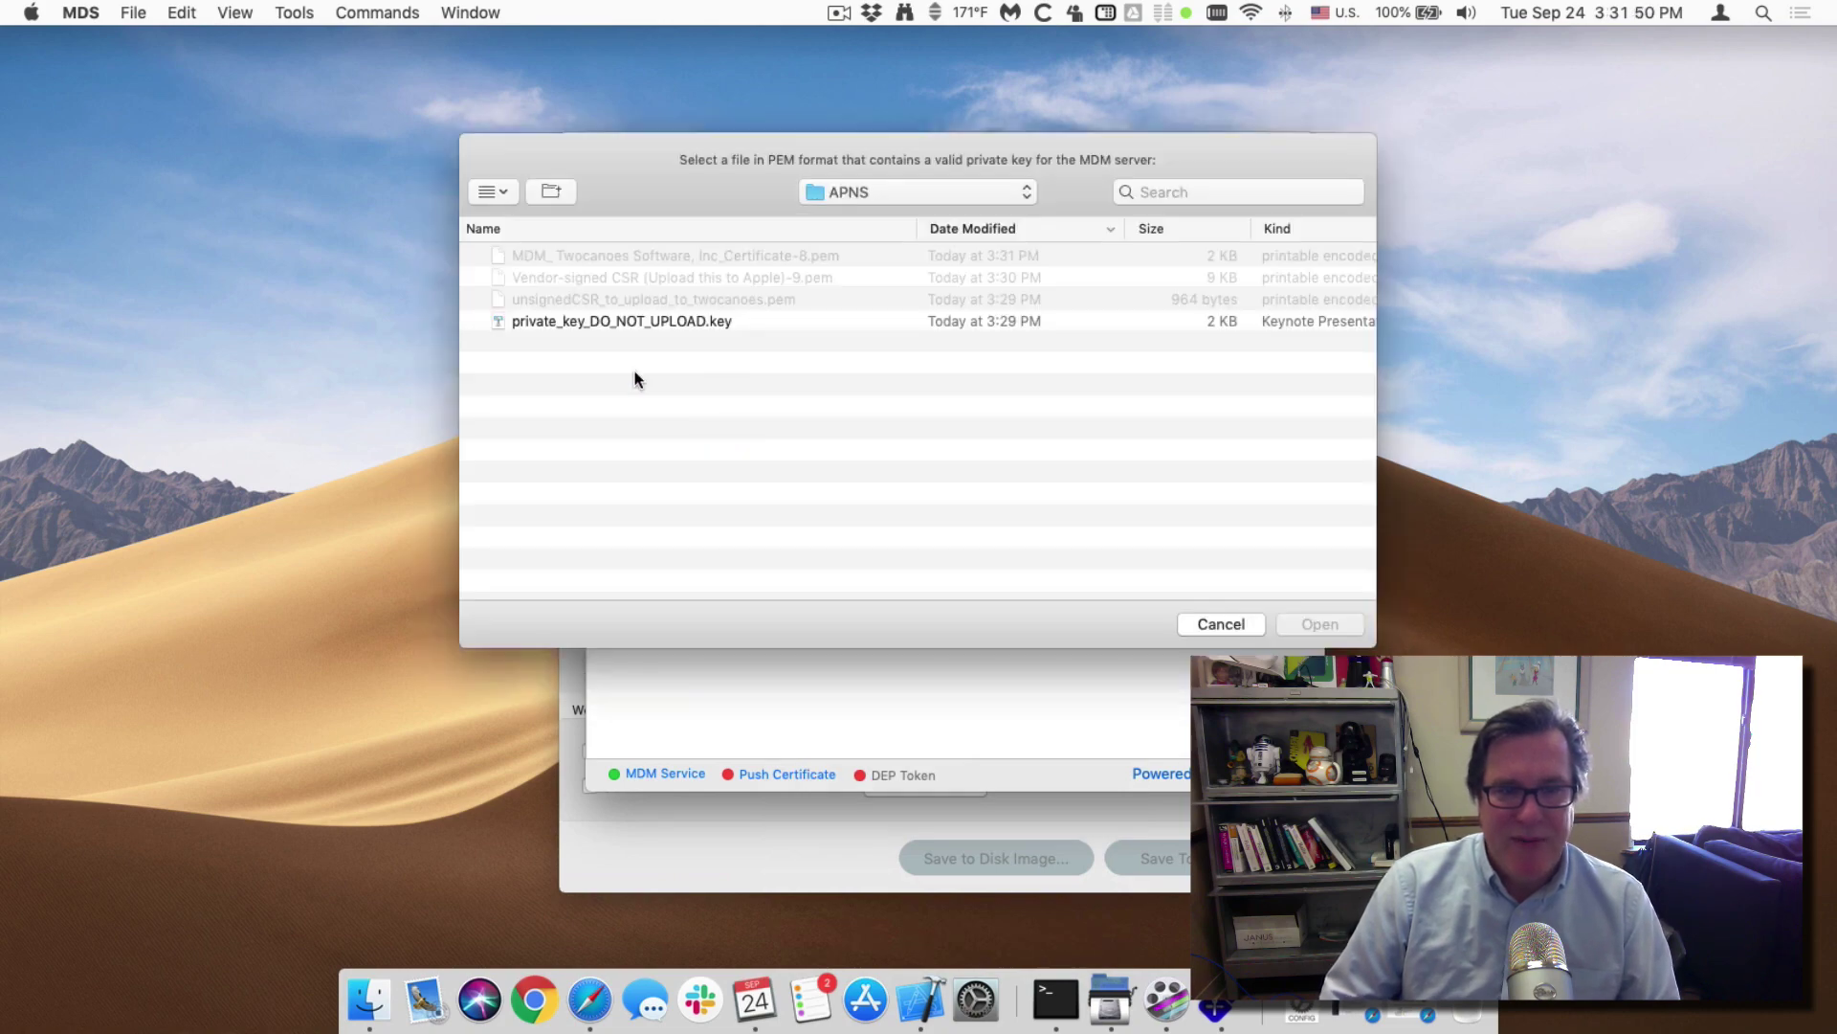
pyautogui.doubleClick(635, 320)
pyautogui.click(697, 494)
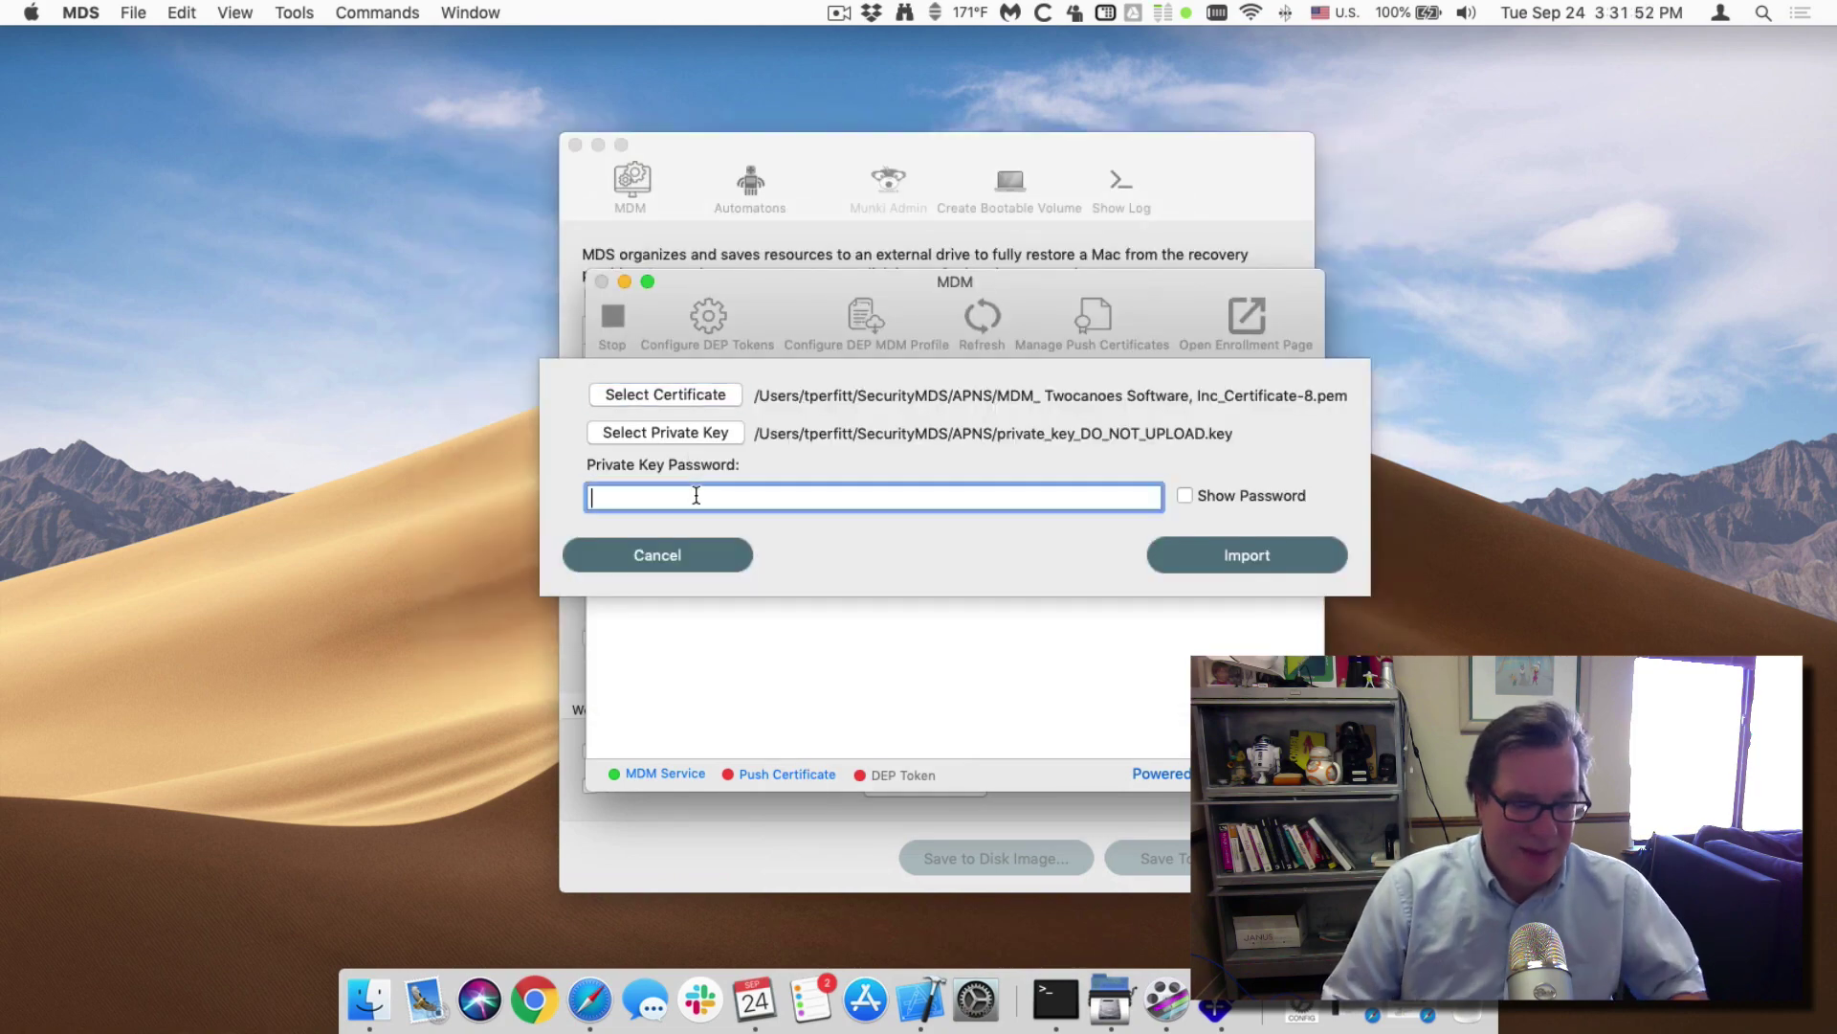
pyautogui.write('•••••••')
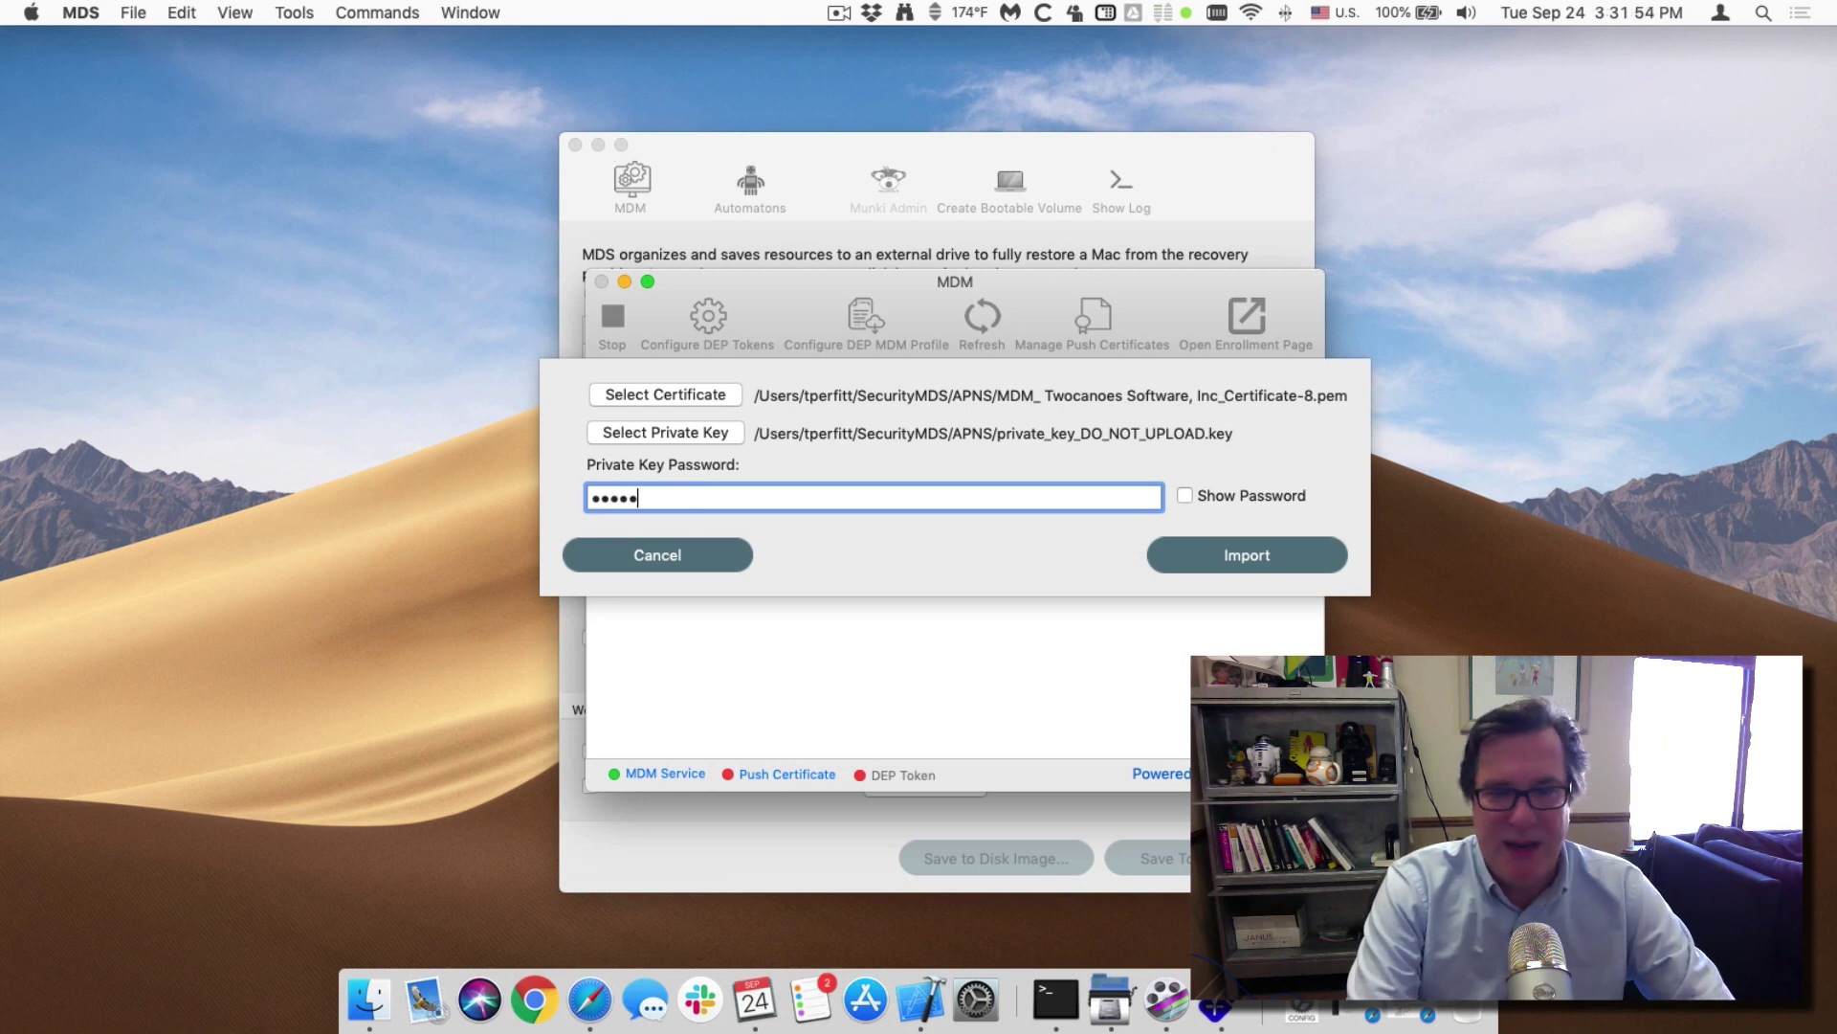
pyautogui.click(1210, 568)
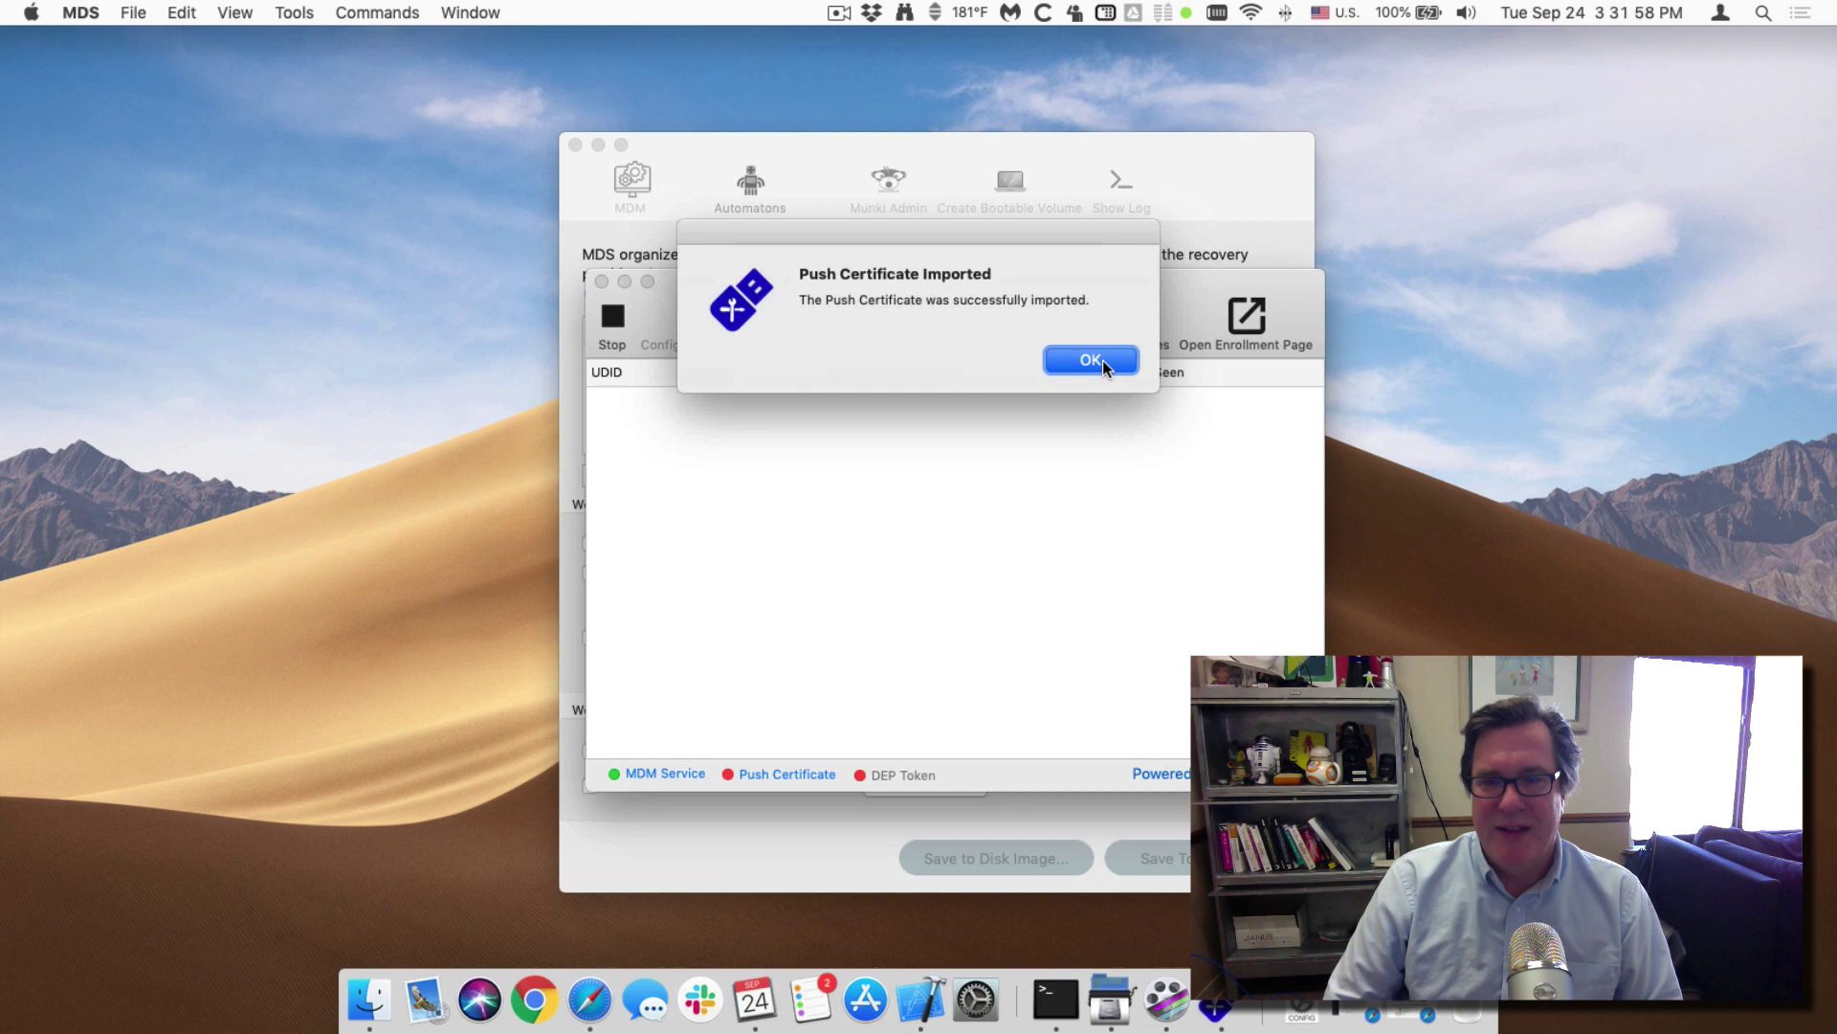
pyautogui.click(1091, 360)
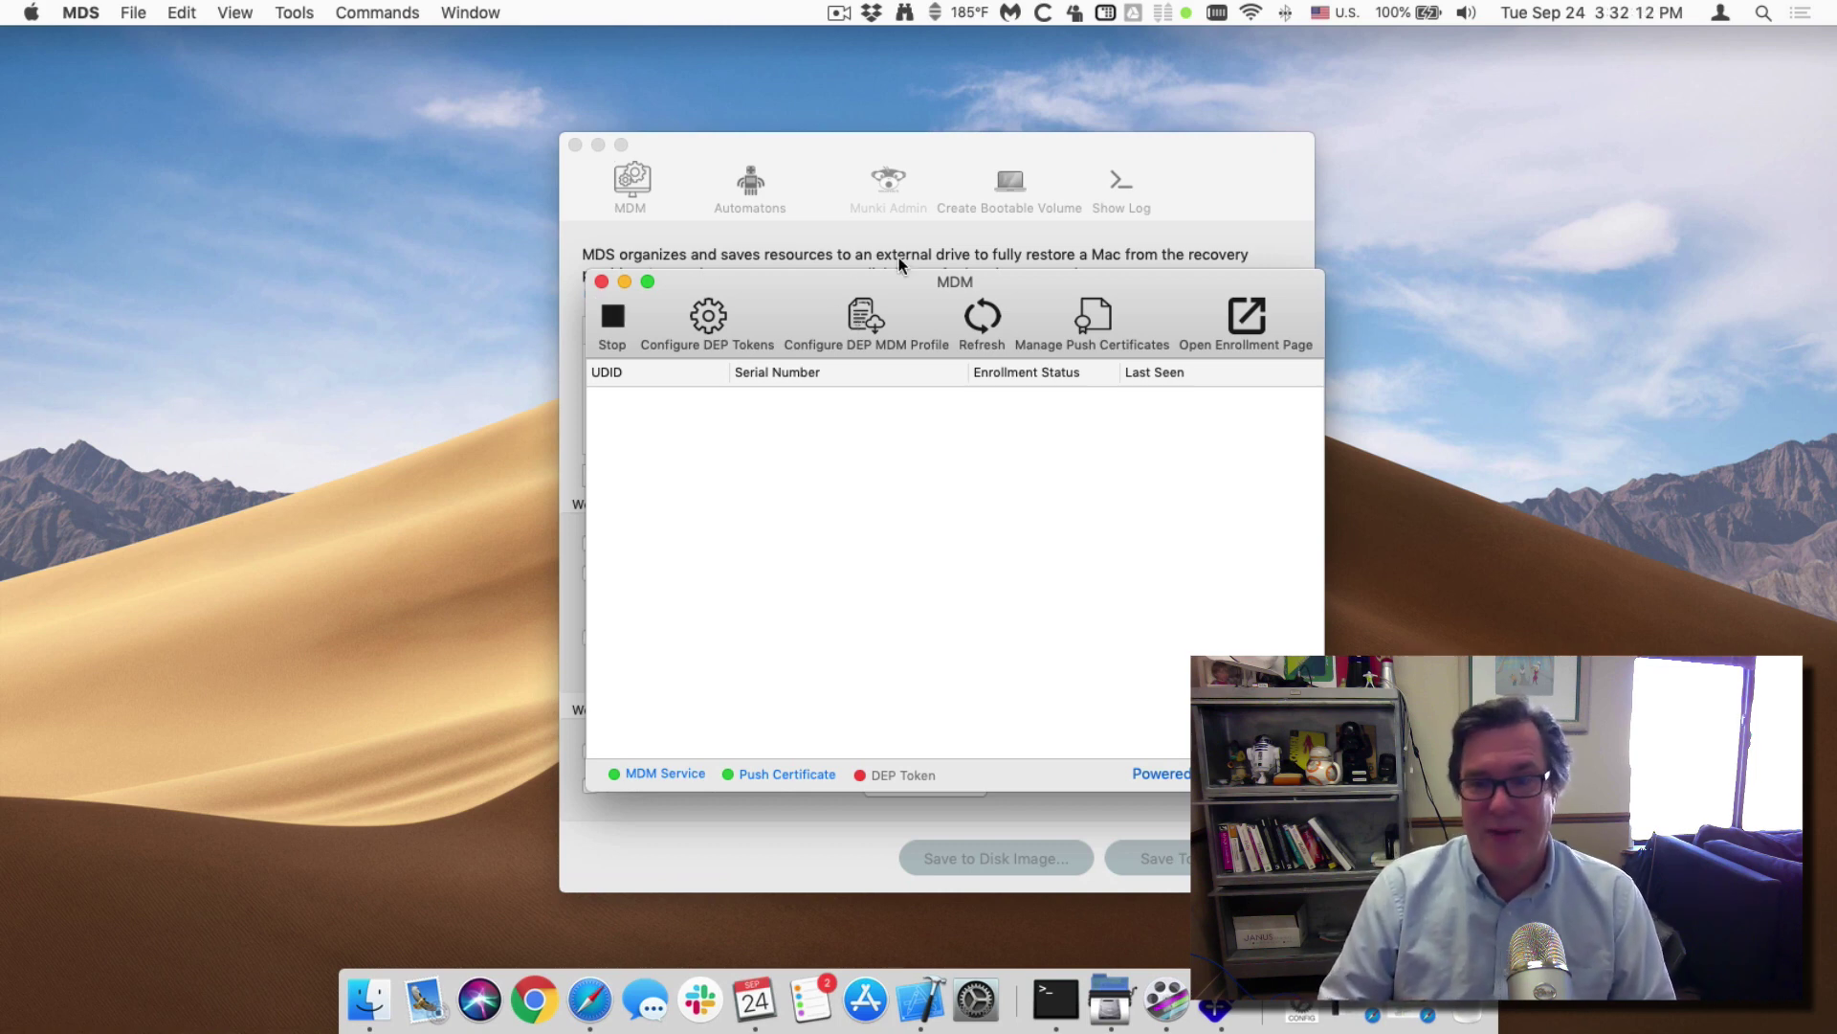
# Download enroll-98.mobileconfig from the MicroMDM enrollment page and install the Enrollment Profile.
pyautogui.click(1245, 323)
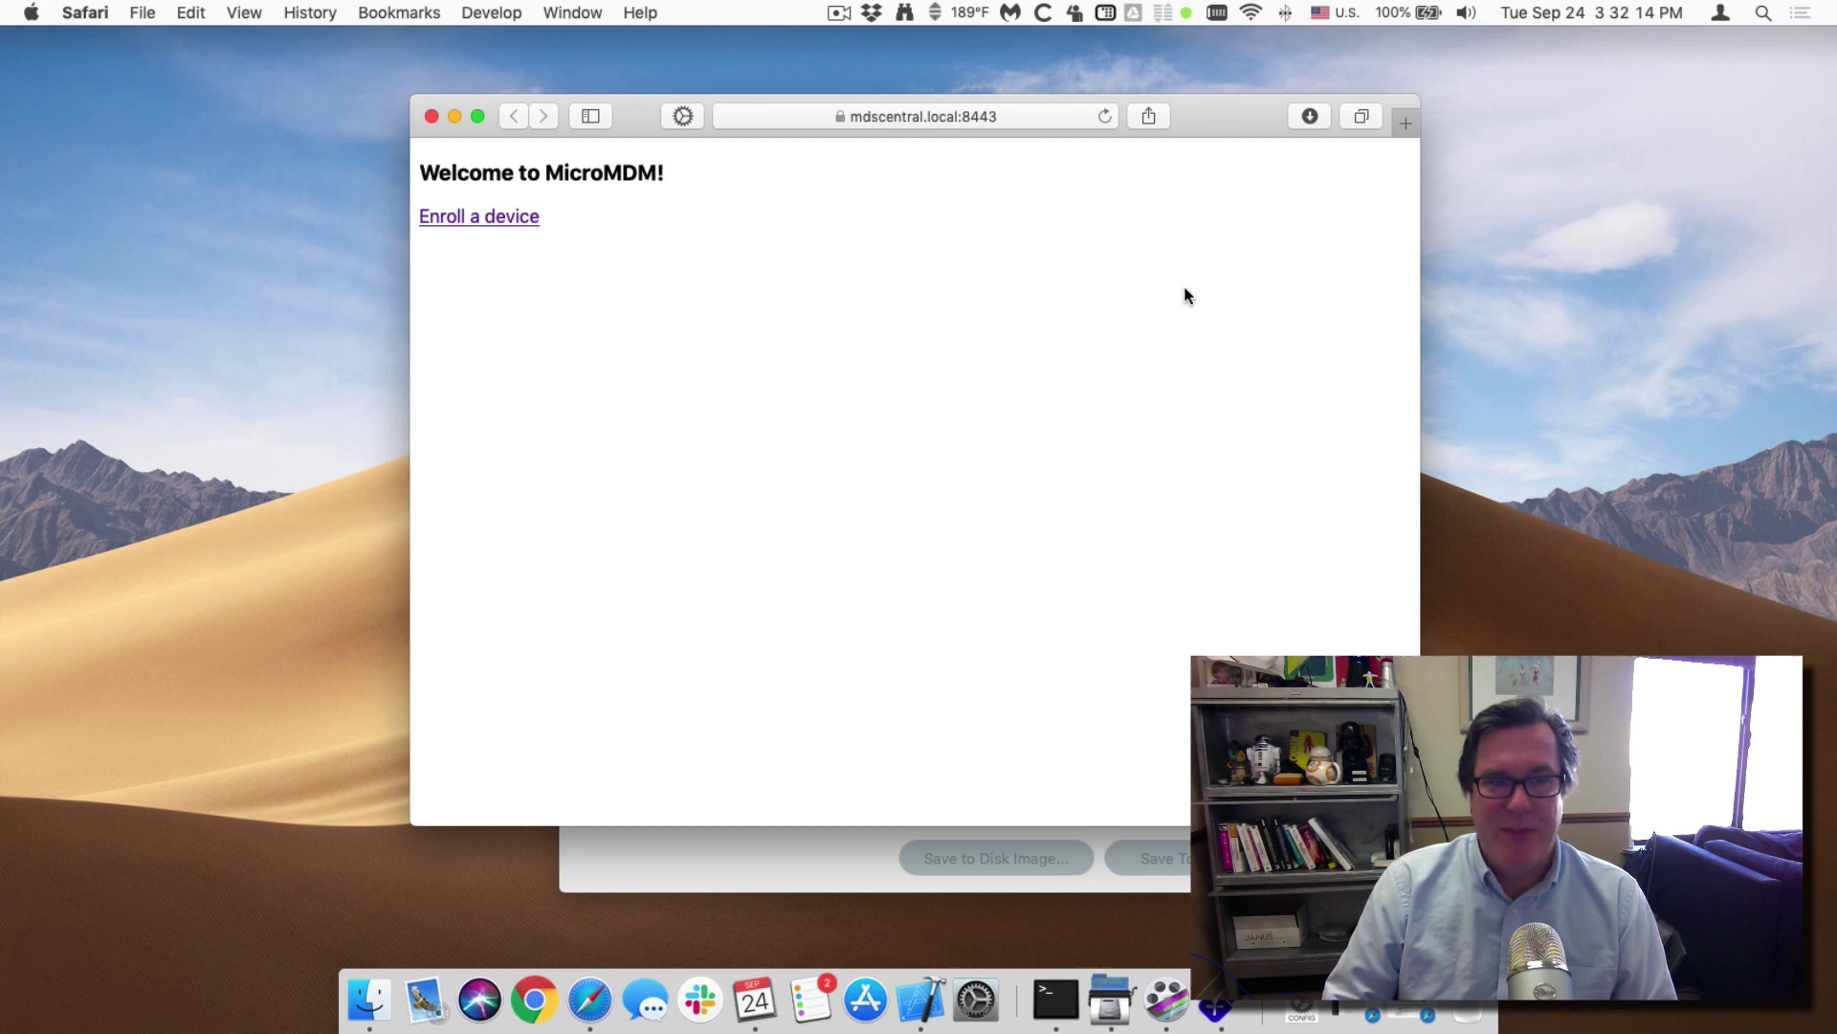
pyautogui.click(497, 218)
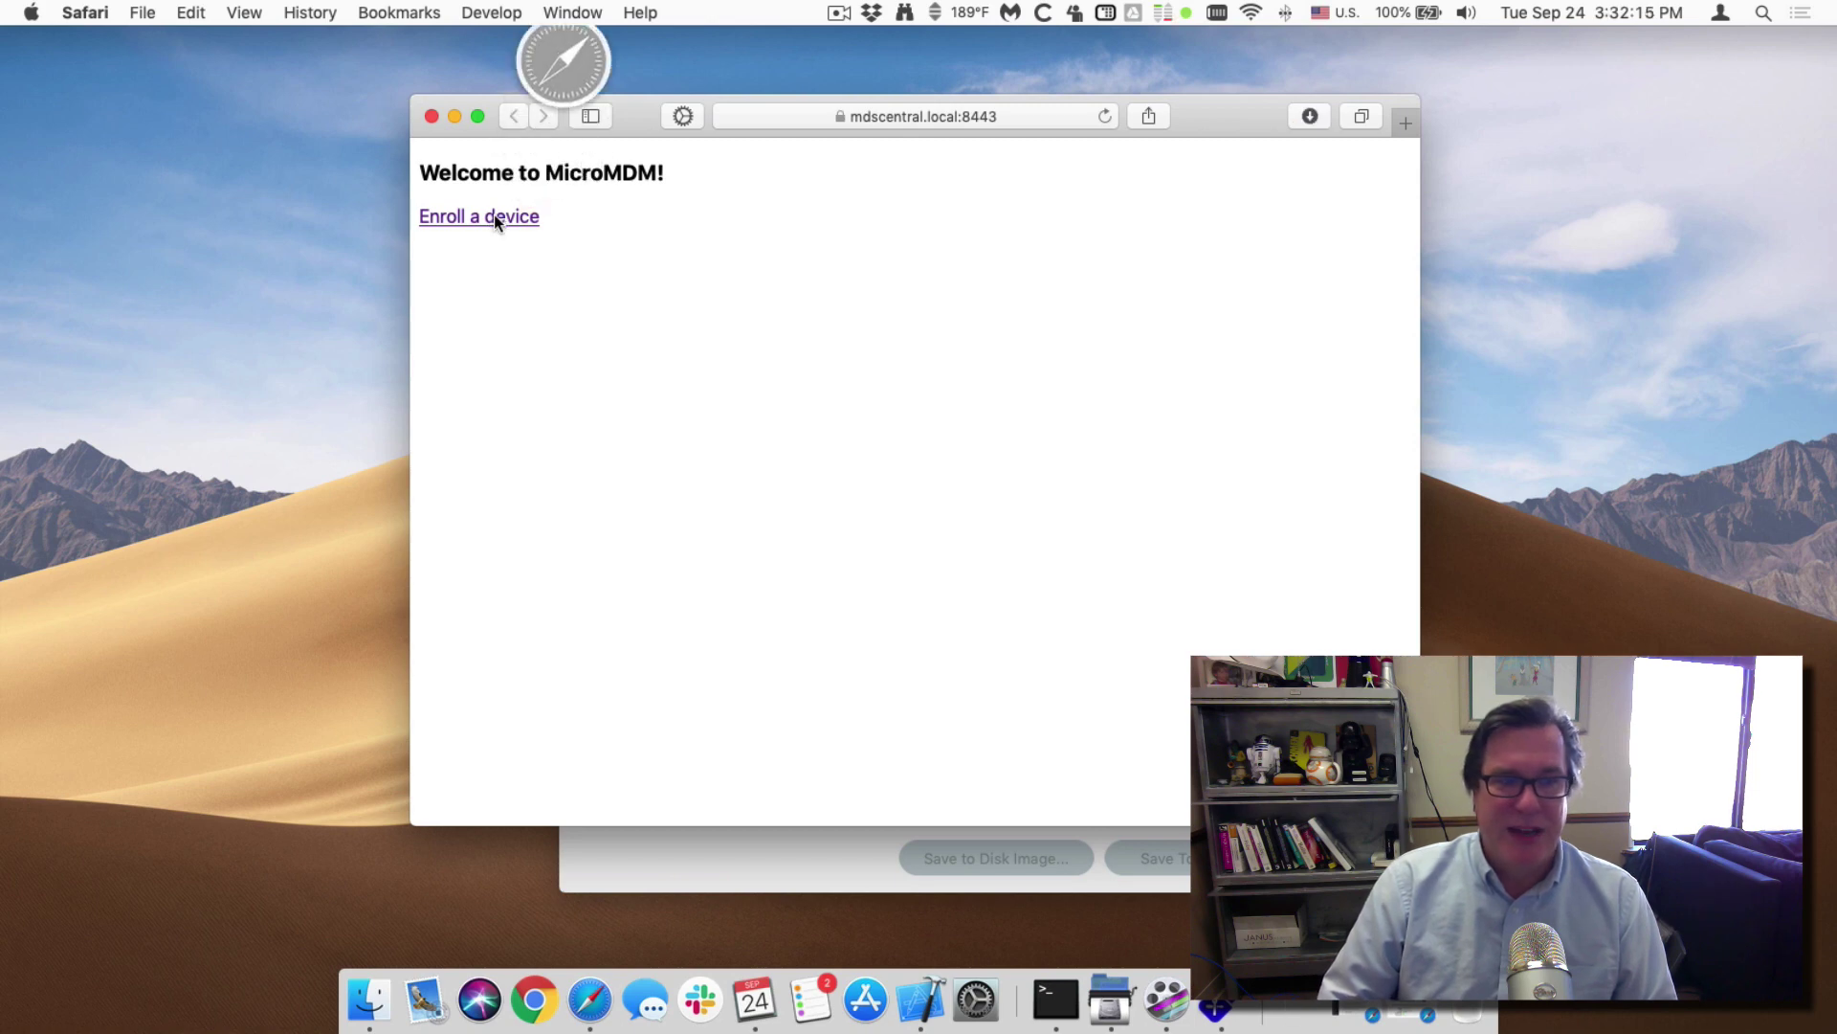
pyautogui.click(1310, 116)
pyautogui.doubleClick(1211, 208)
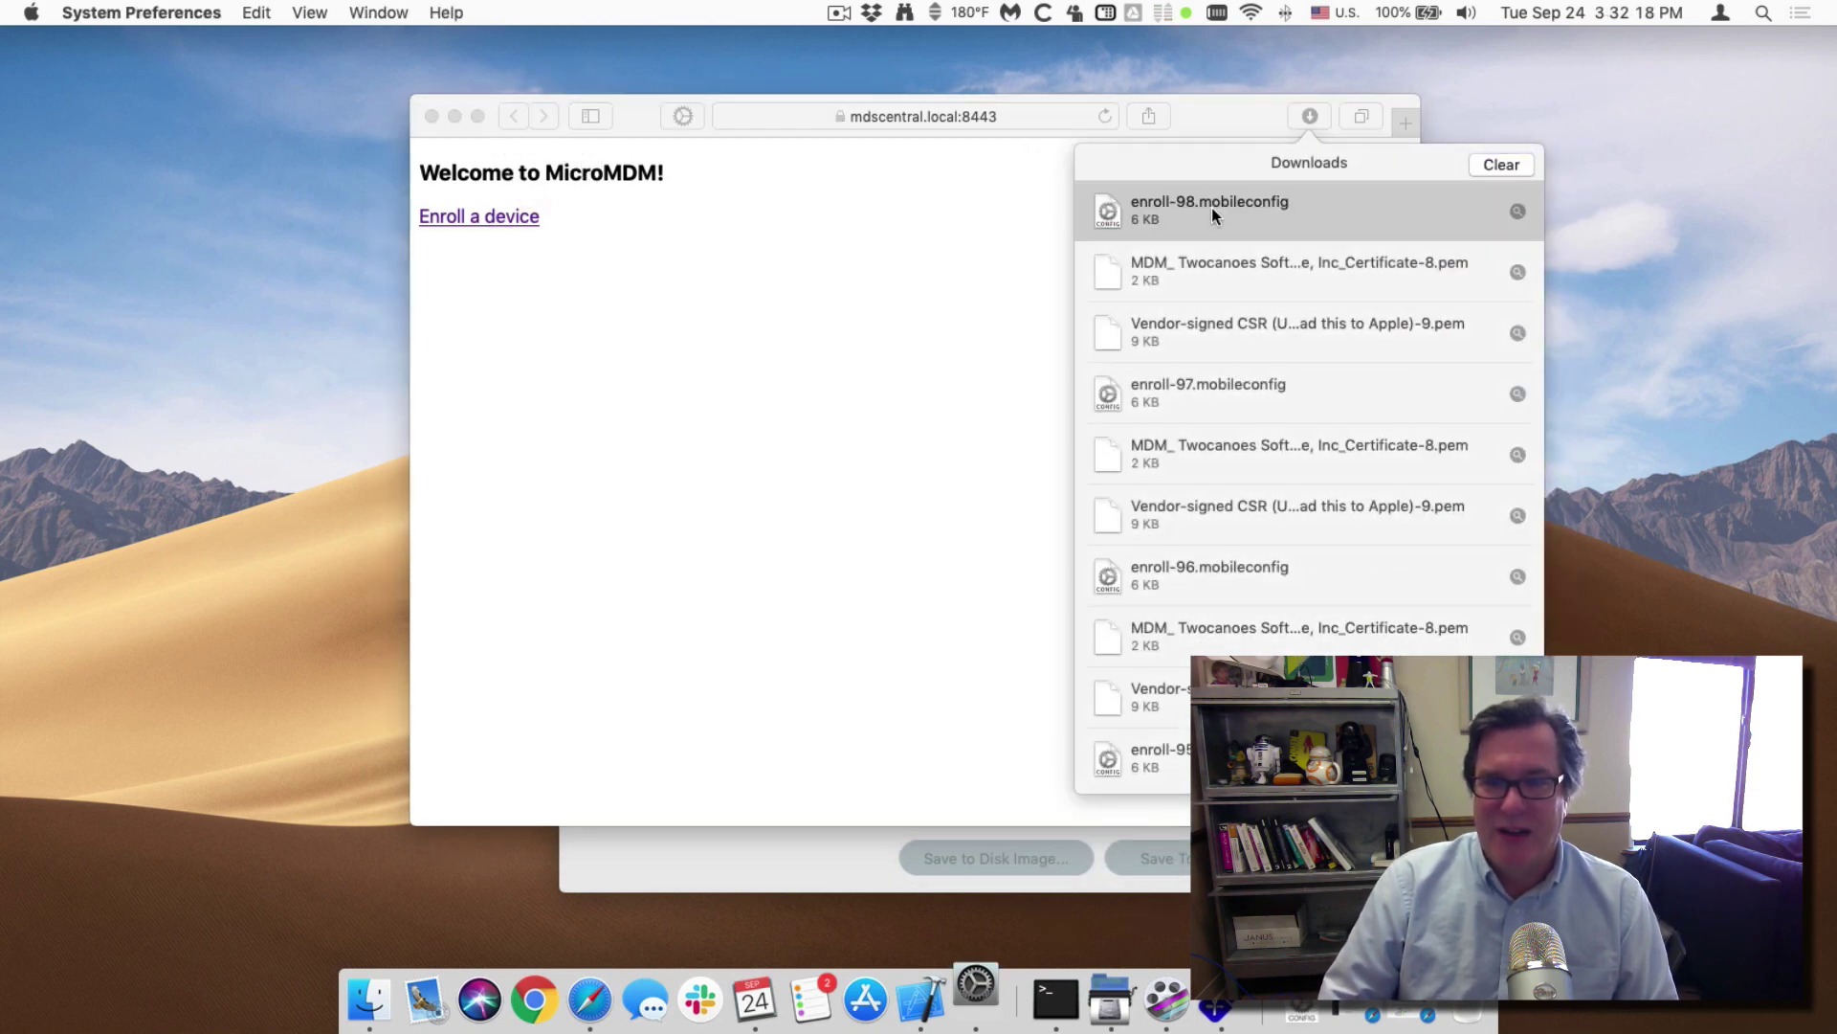
pyautogui.click(758, 658)
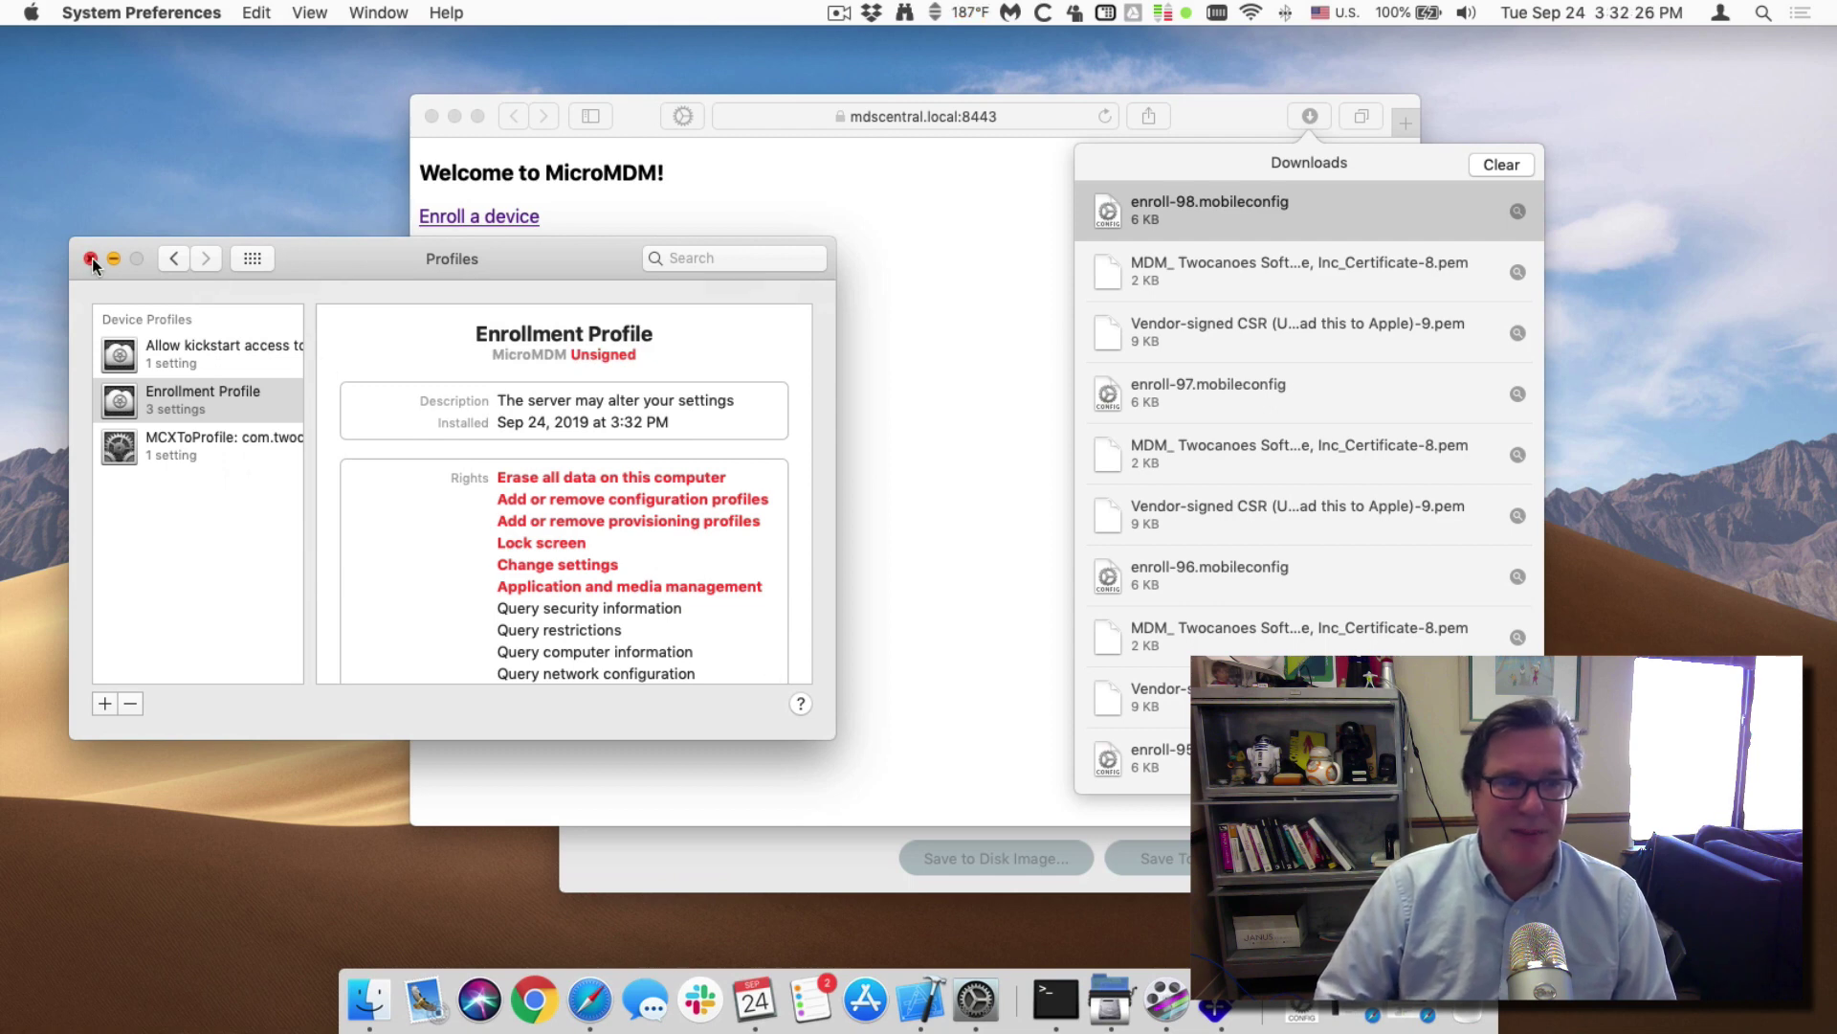
# Close the Profiles window, downloads list and enrollment page, leaving the MDM window in front.
pyautogui.click(91, 259)
pyautogui.click(760, 301)
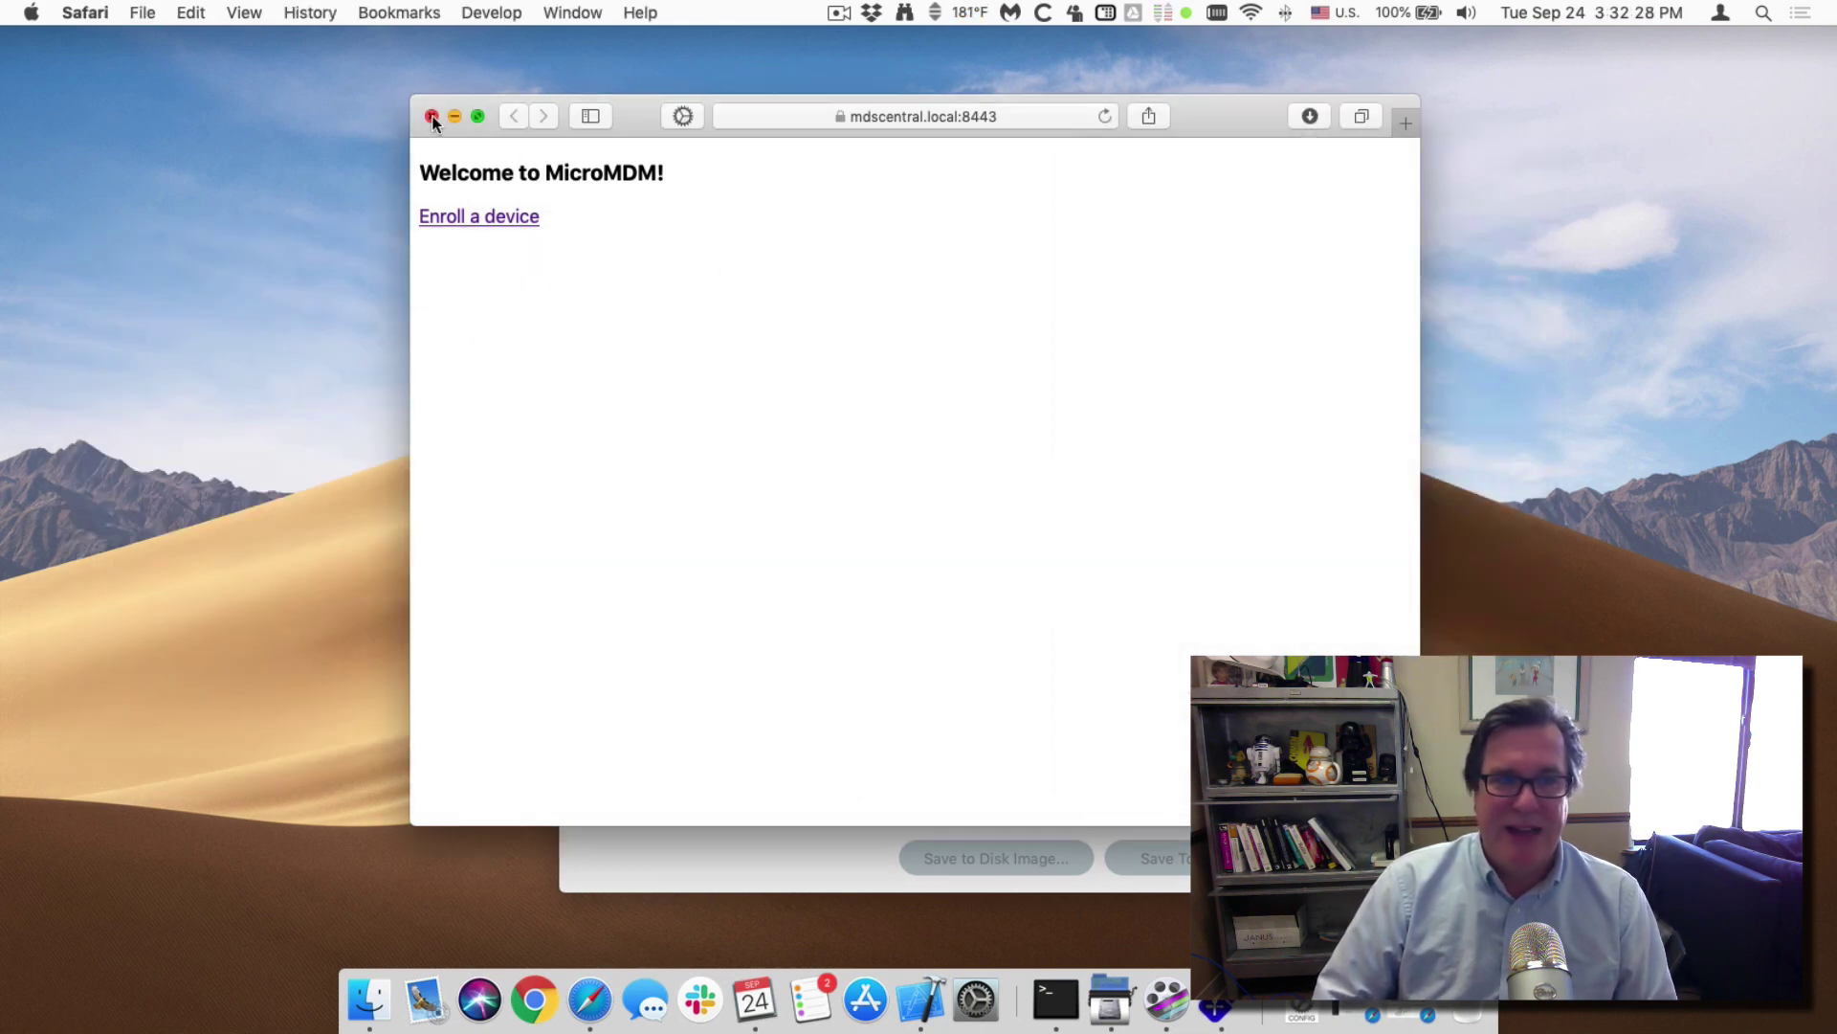
pyautogui.click(433, 117)
pyautogui.click(982, 559)
# Request Device Information for the enrolled Mac, review mdscentral build 18G95, then close the window.
pyautogui.click(986, 318)
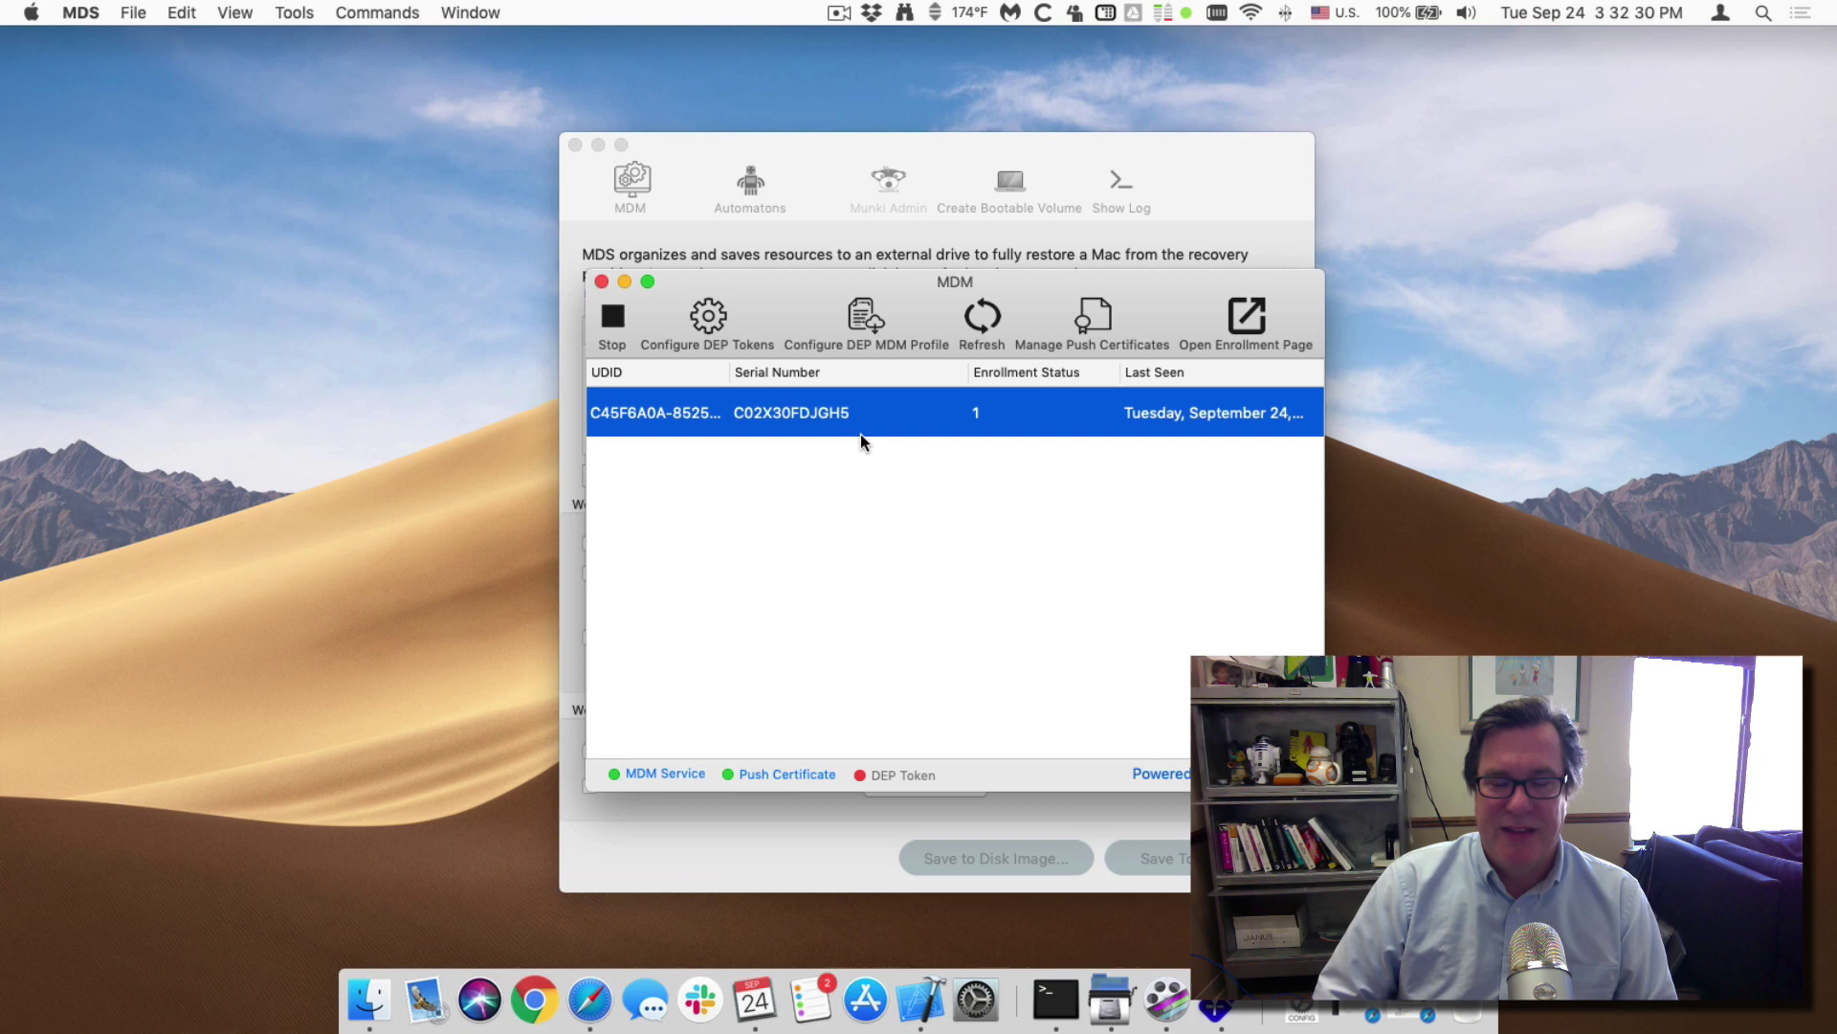
pyautogui.click(858, 472)
pyautogui.click(830, 433)
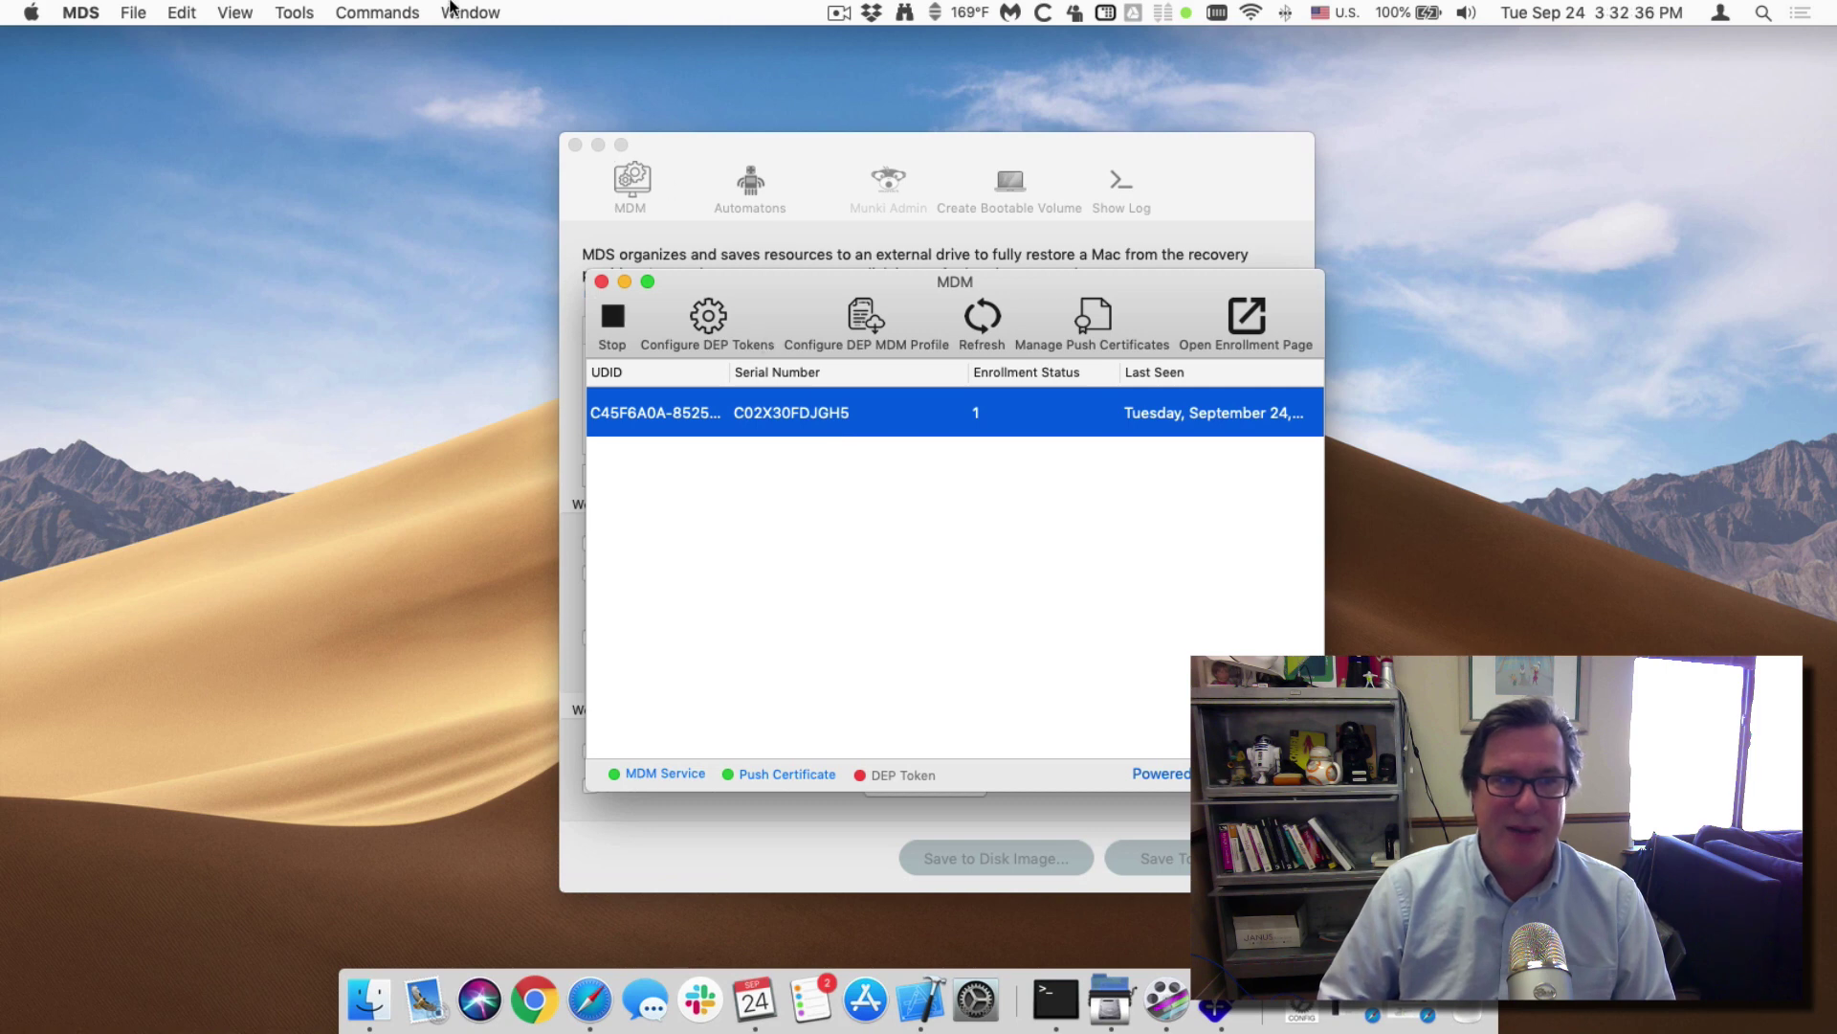
pyautogui.click(337, 7)
pyautogui.click(382, 39)
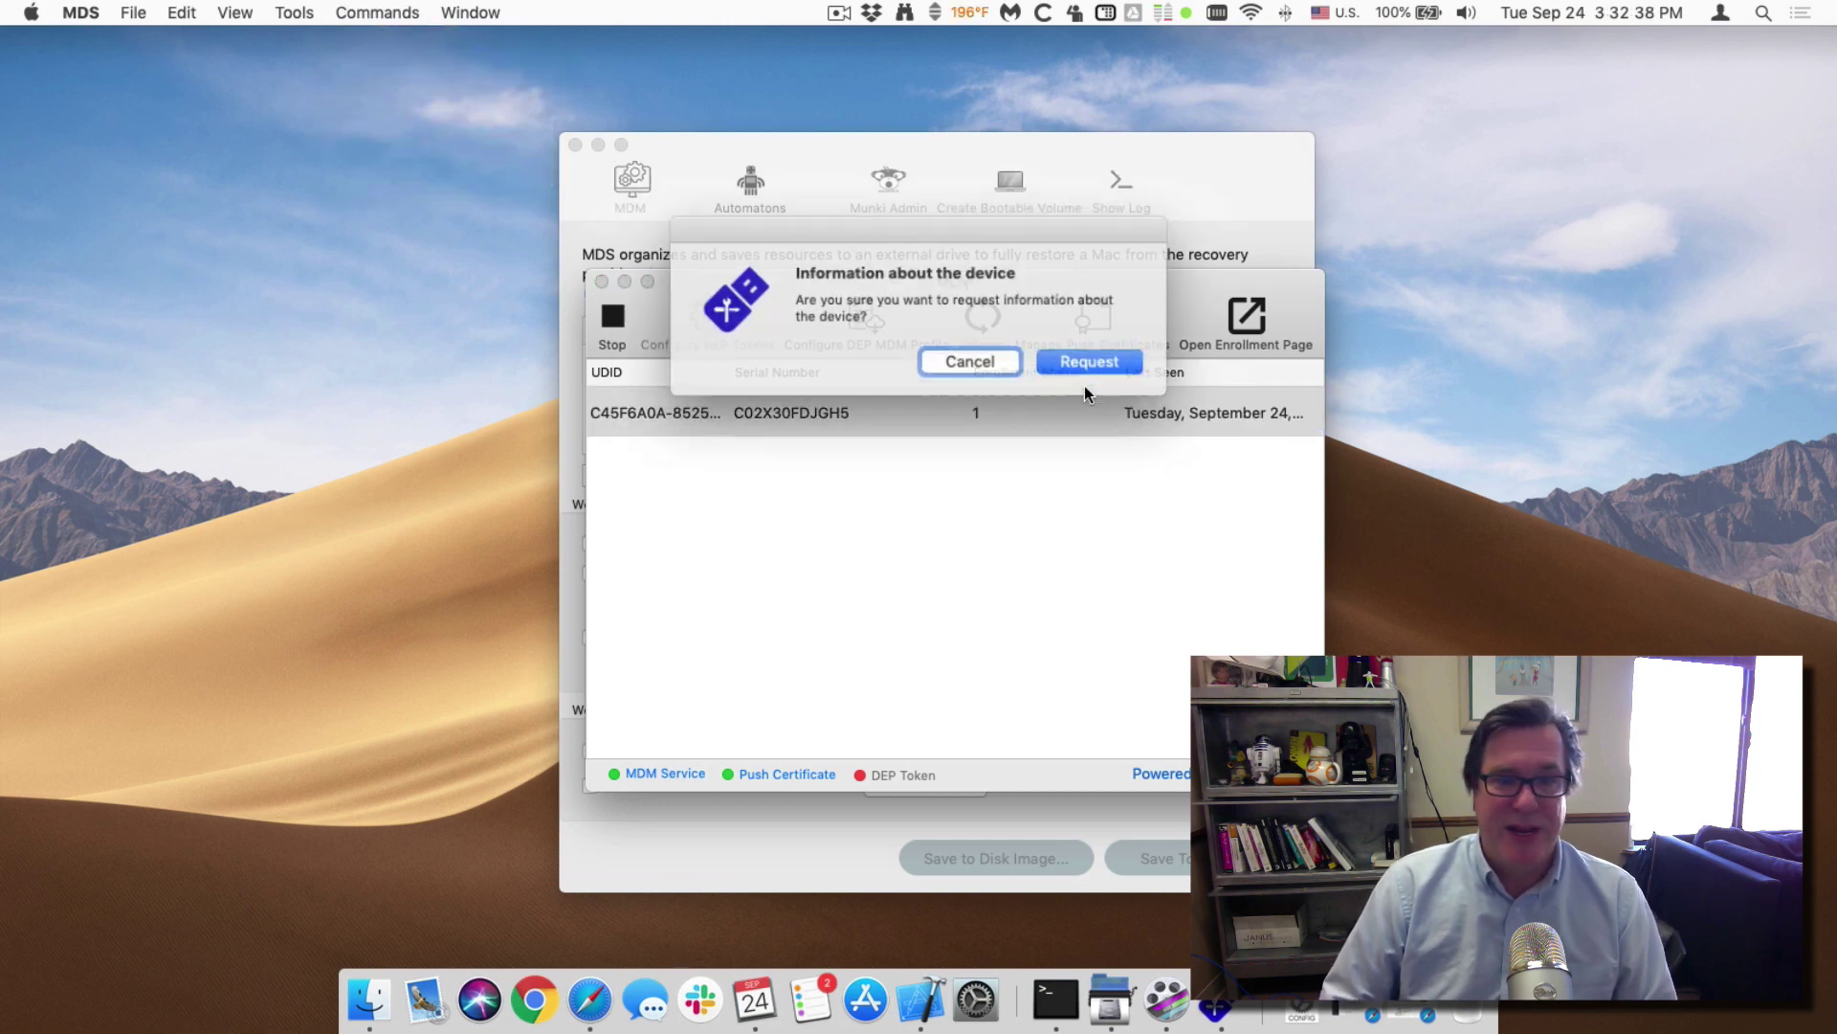
pyautogui.click(1094, 369)
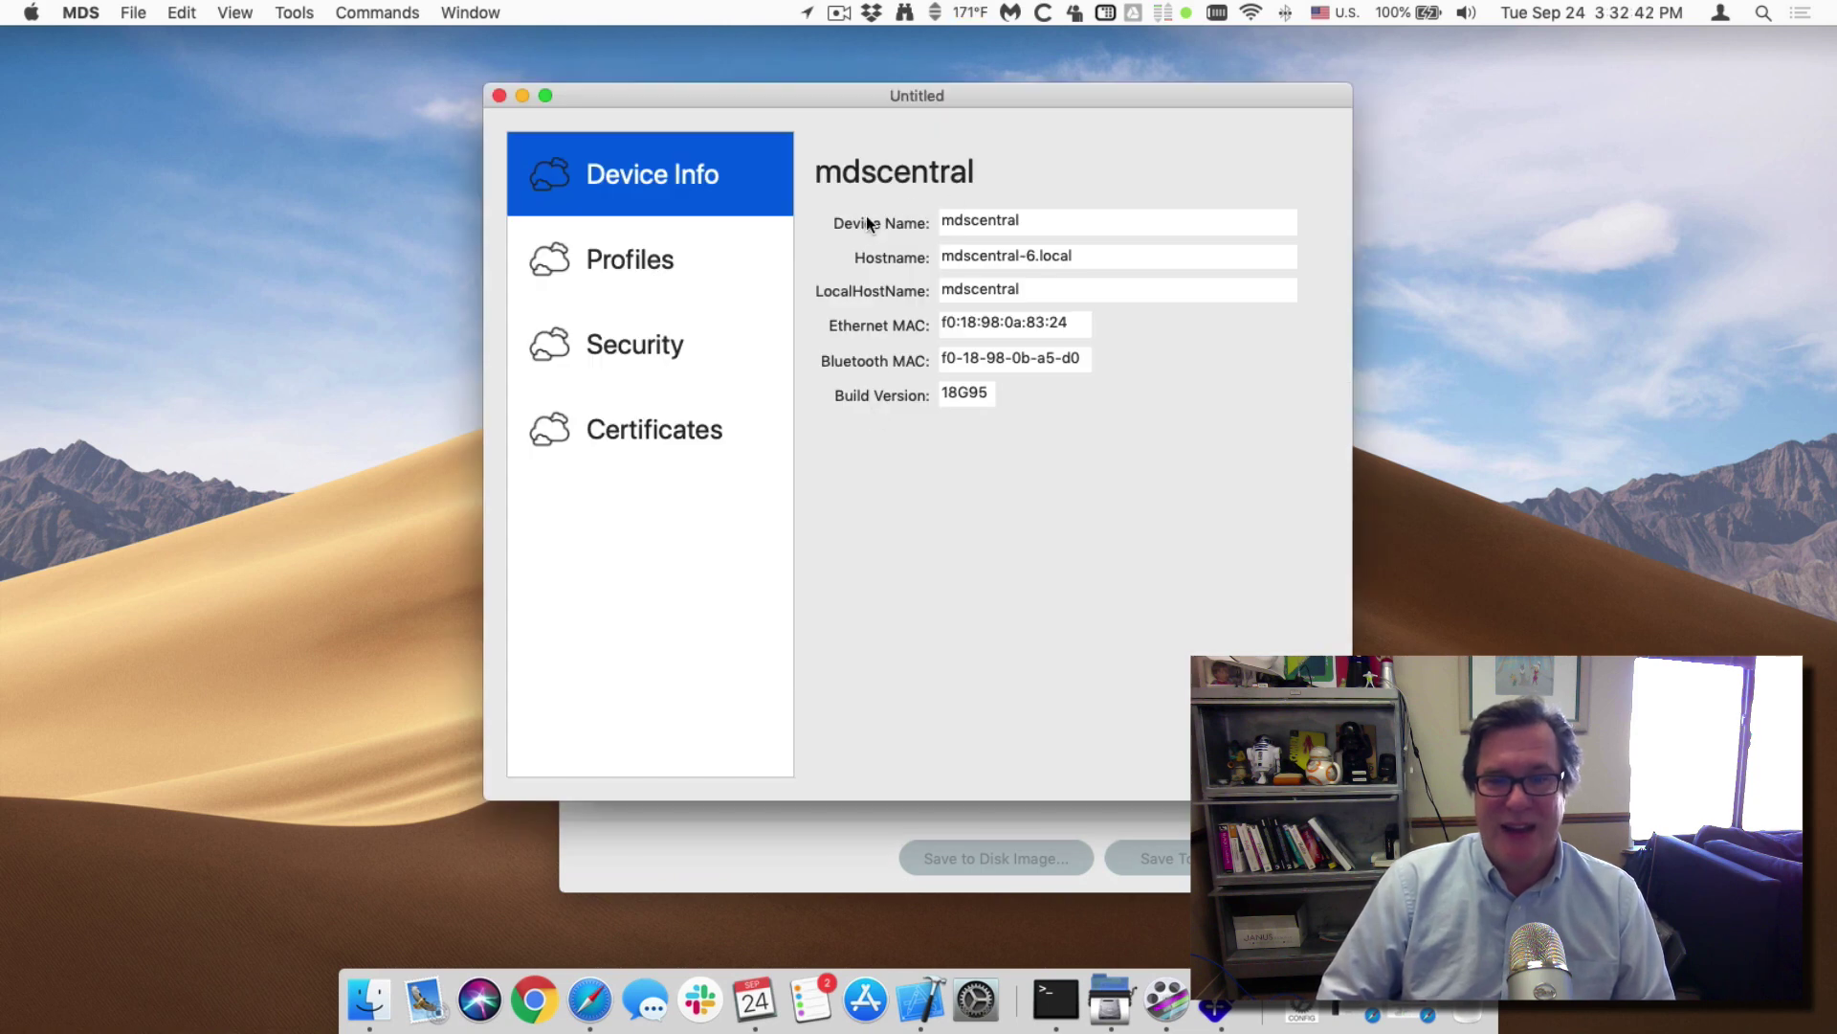
pyautogui.click(498, 96)
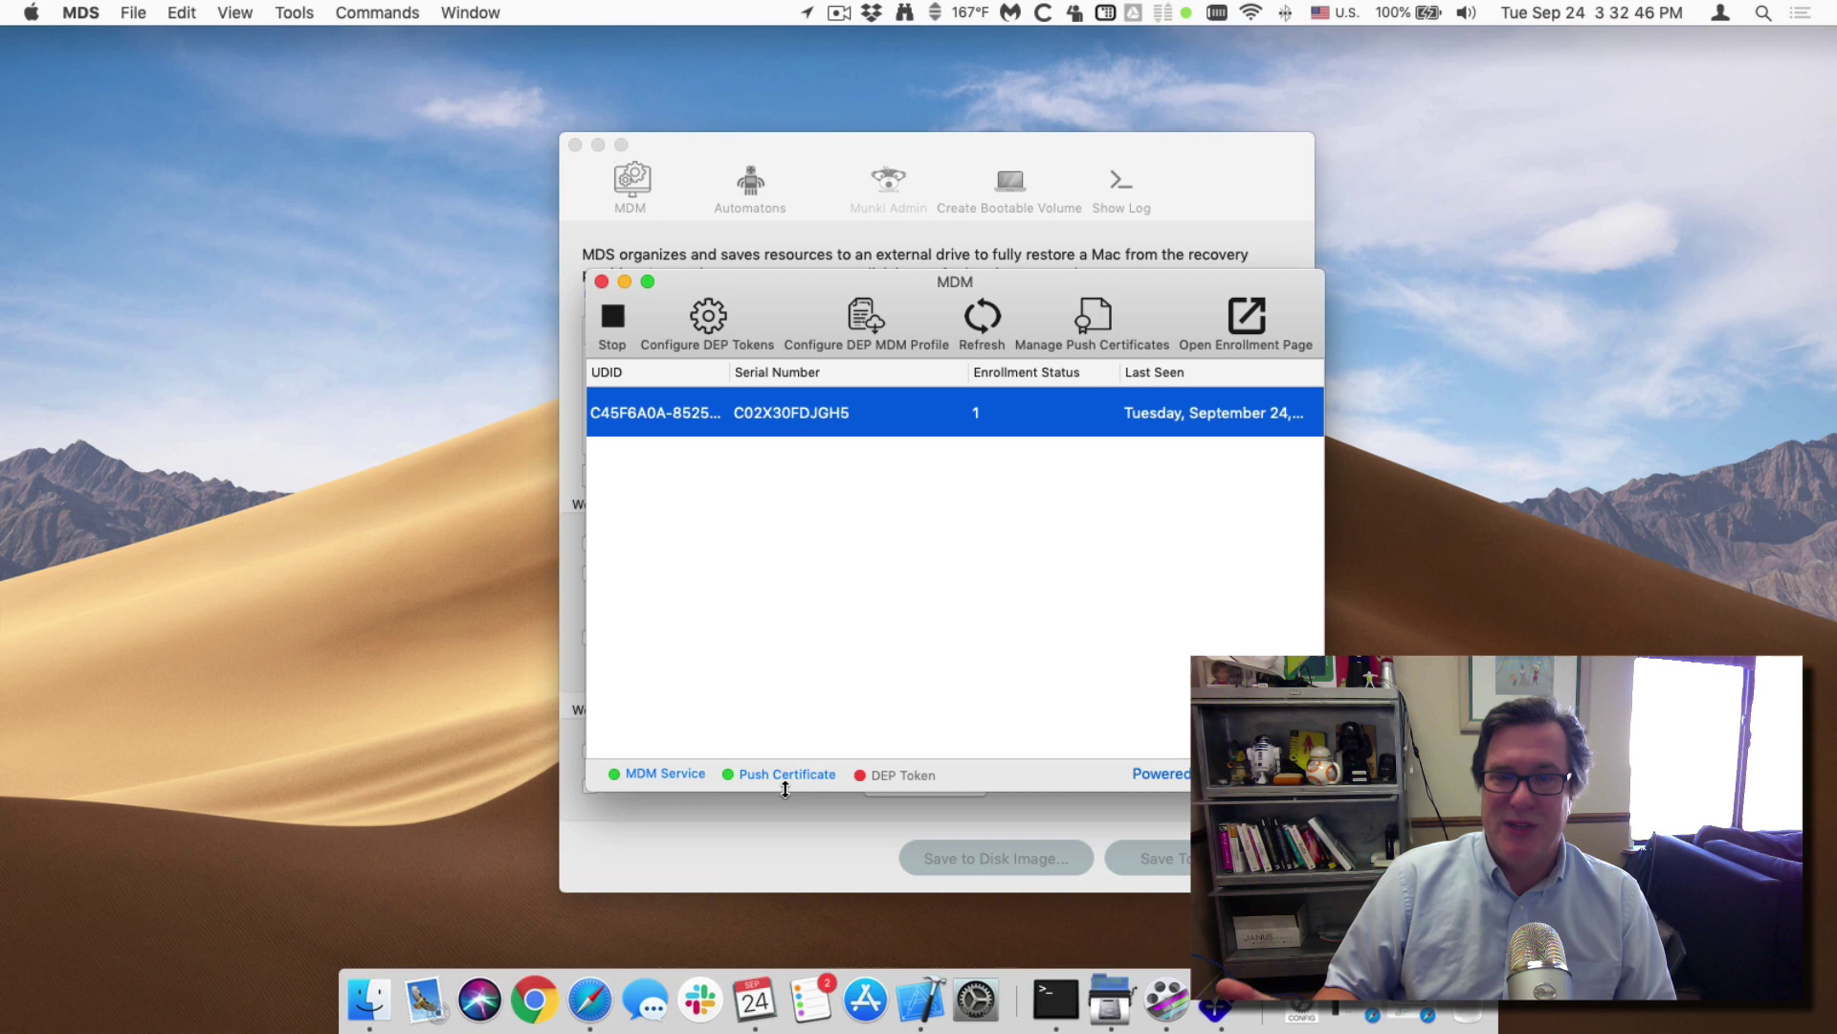